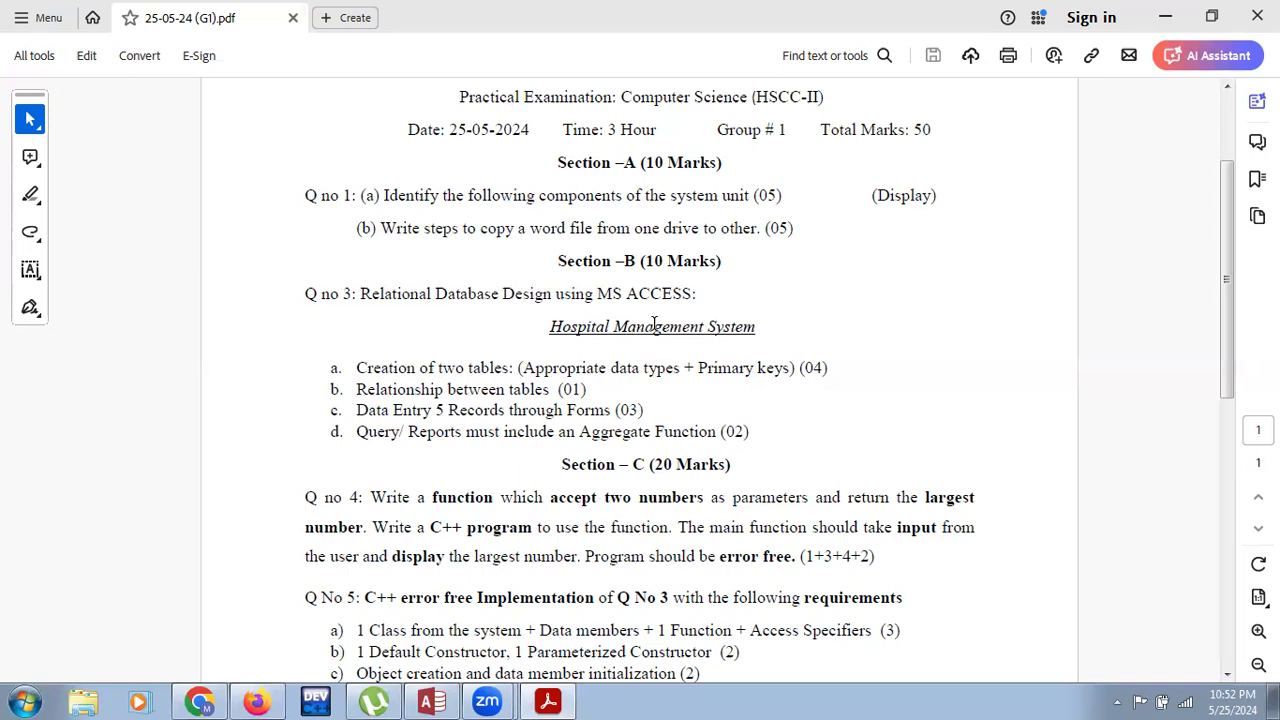
Switch to Microsoft Access and create a blank desktop database named HMS.
click(436, 700)
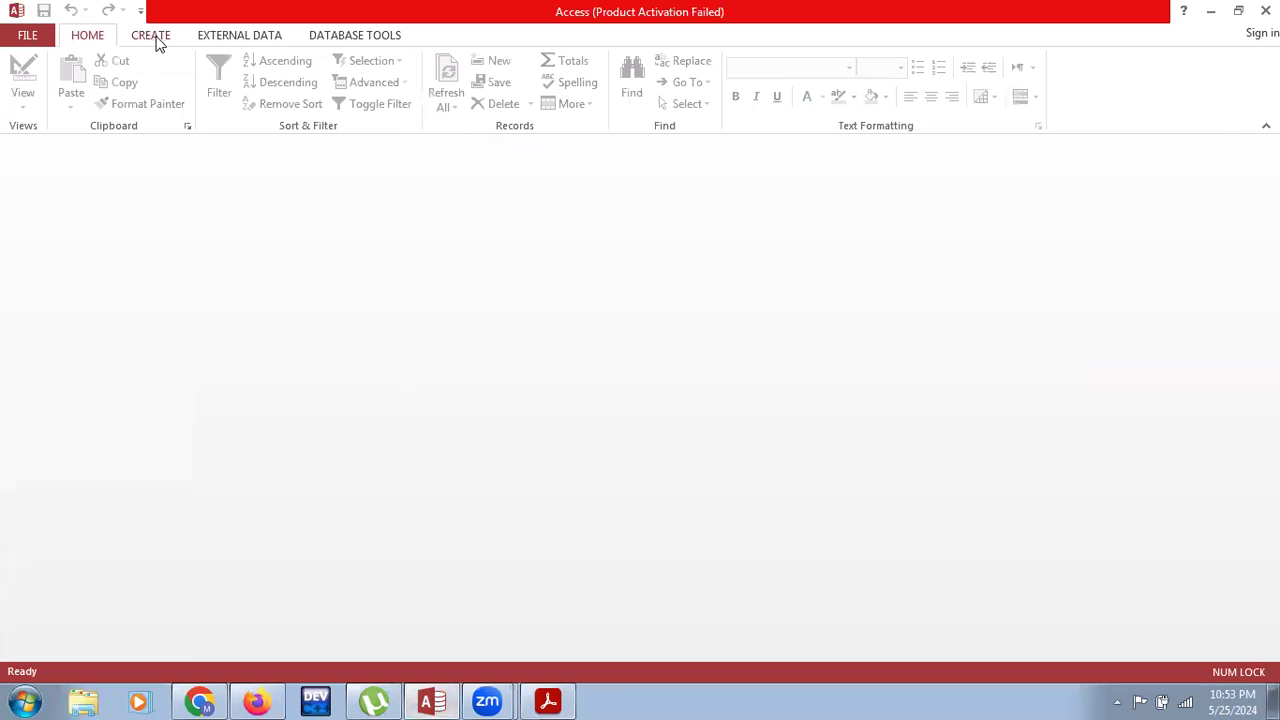
click(28, 38)
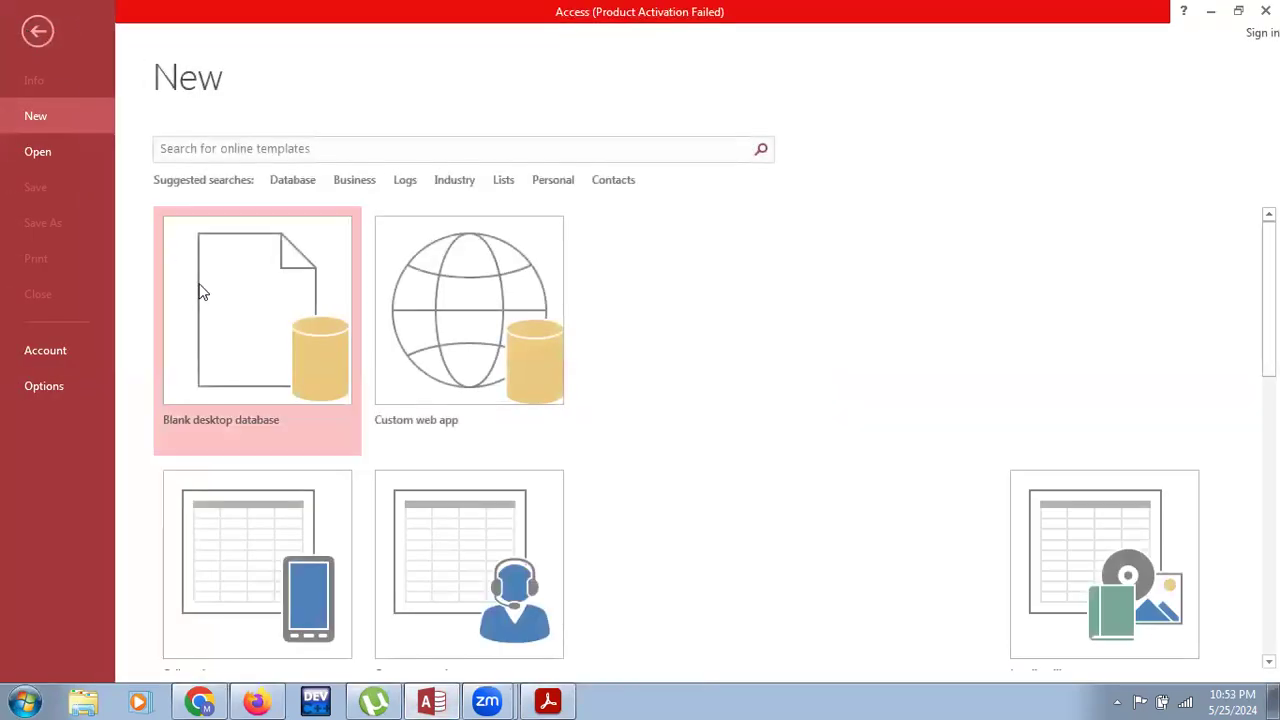
click(236, 310)
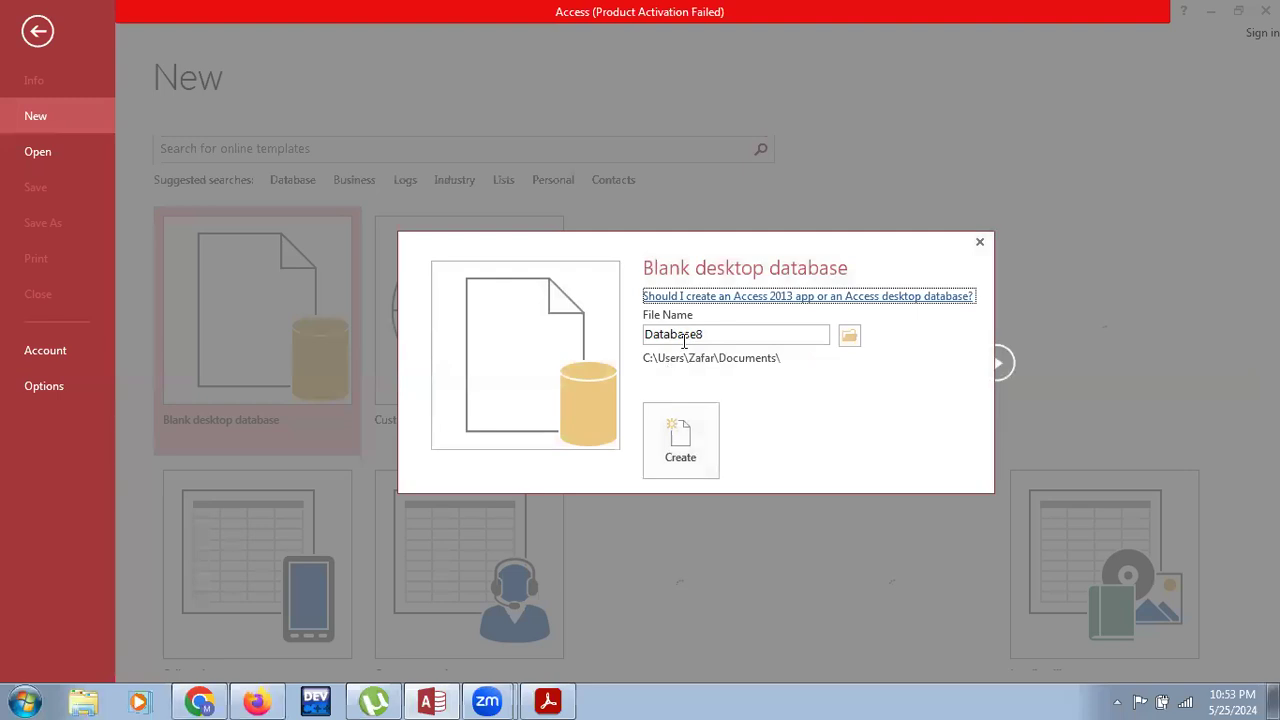
double_click(683, 334)
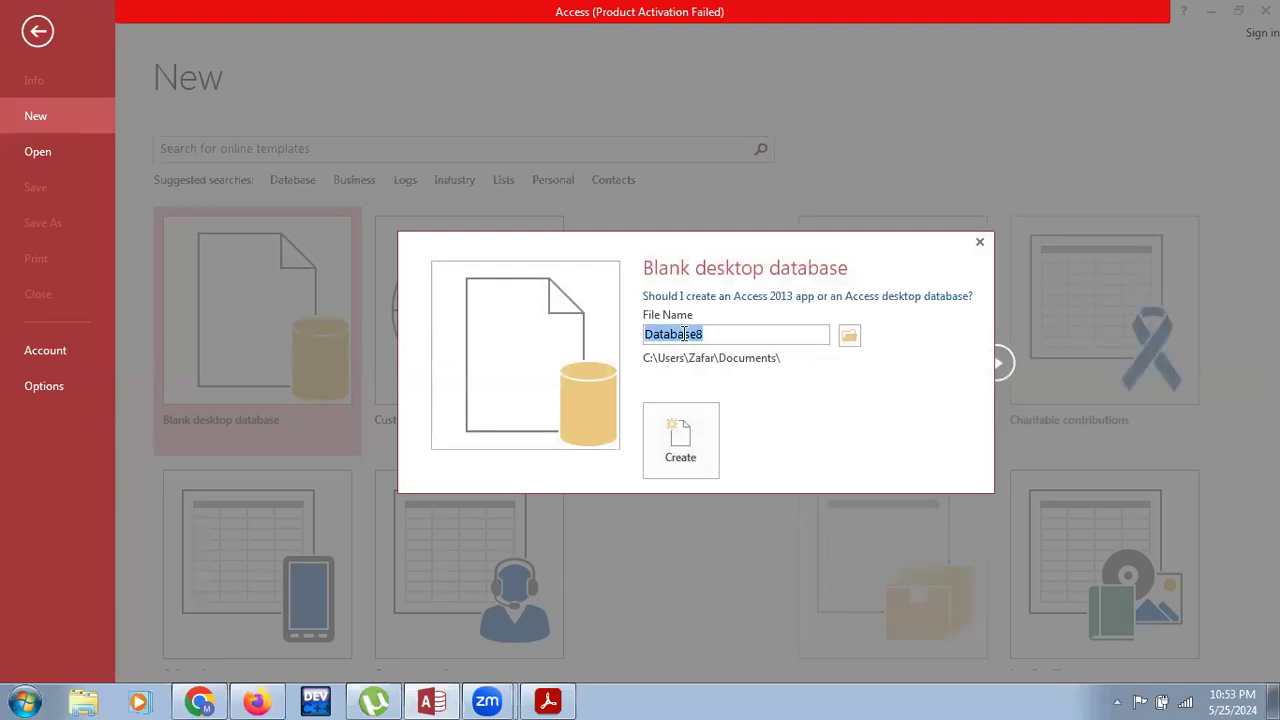
text(HMS)
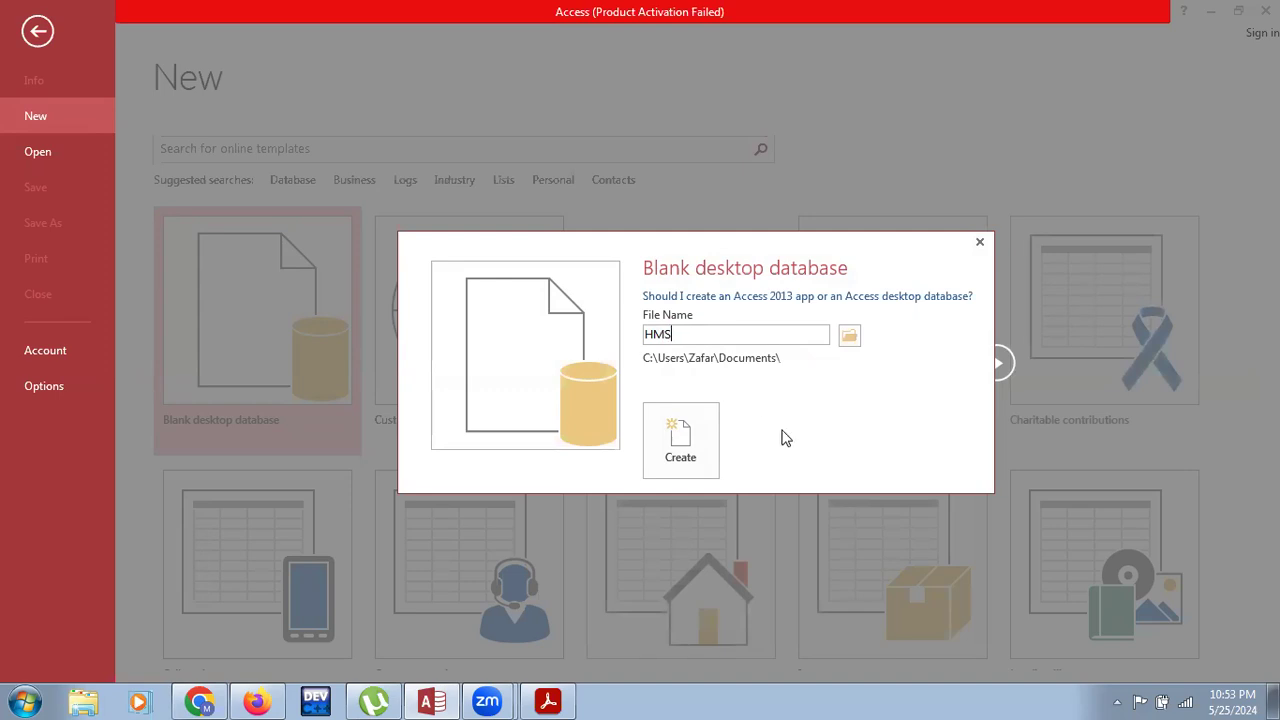
click(693, 450)
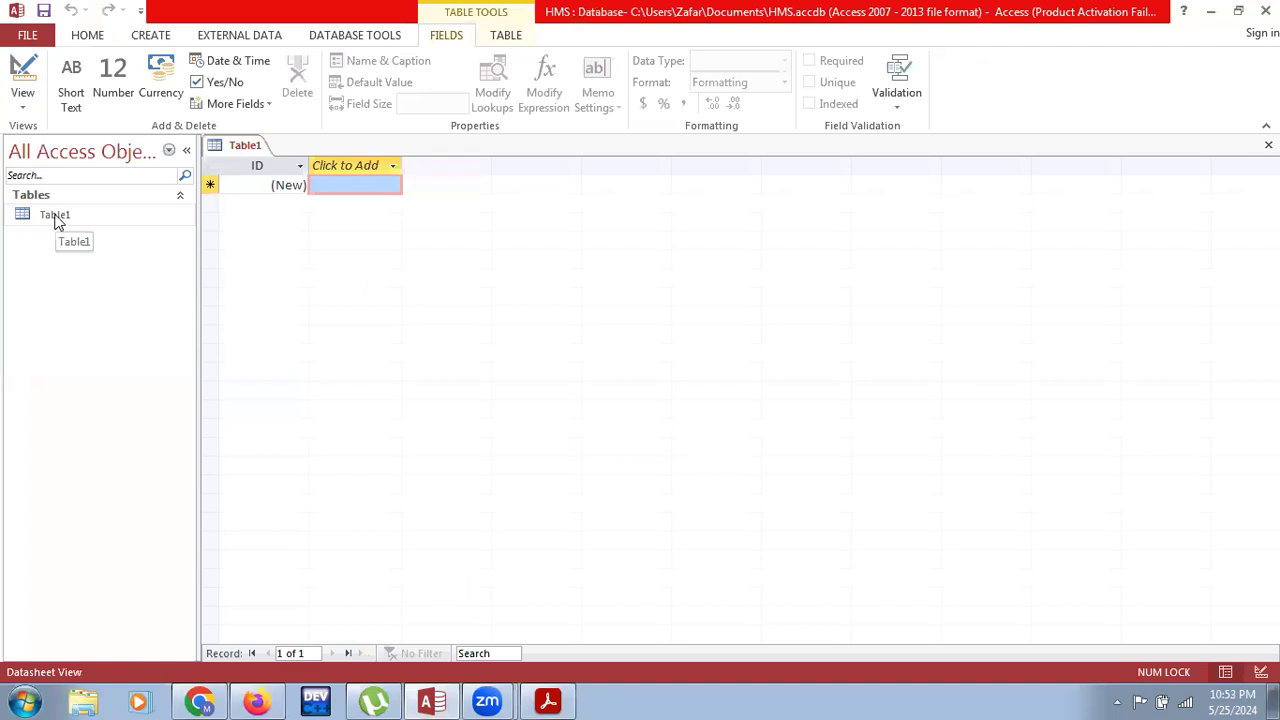
Open the default table in Design View, saving it under the name Doctor.
click(22, 100)
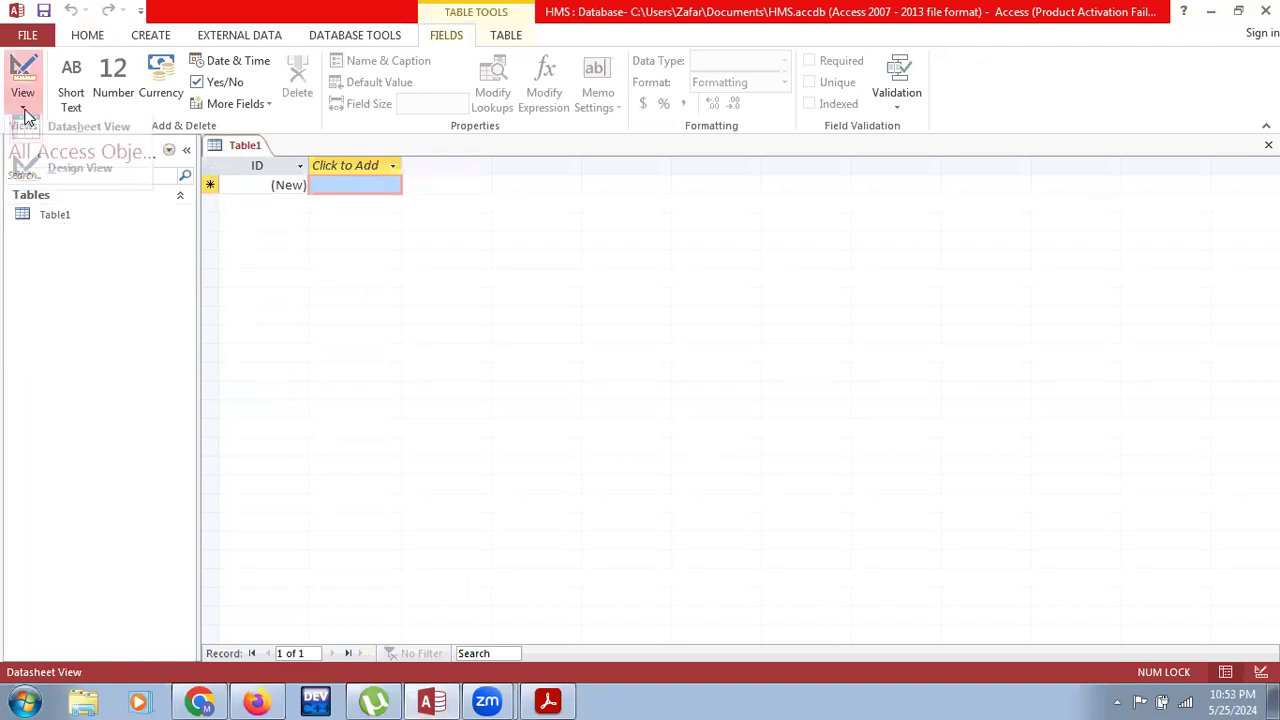
click(57, 179)
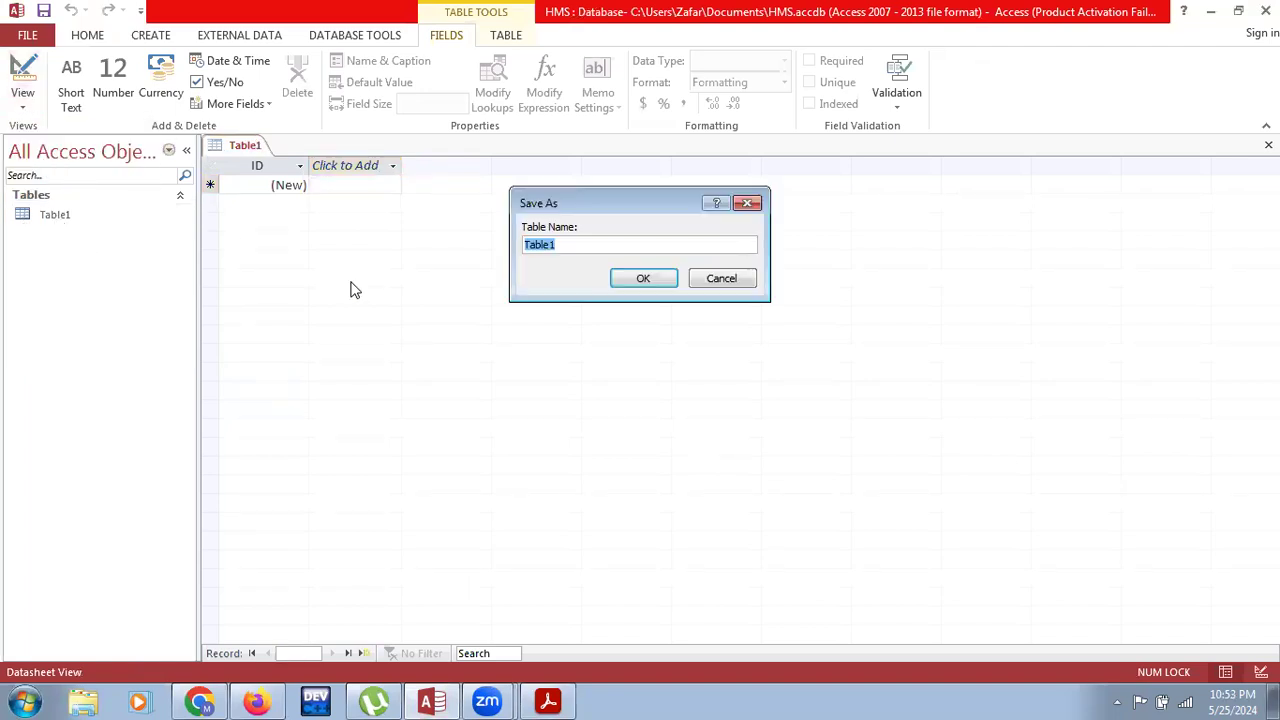
text(Doctor)
click(643, 279)
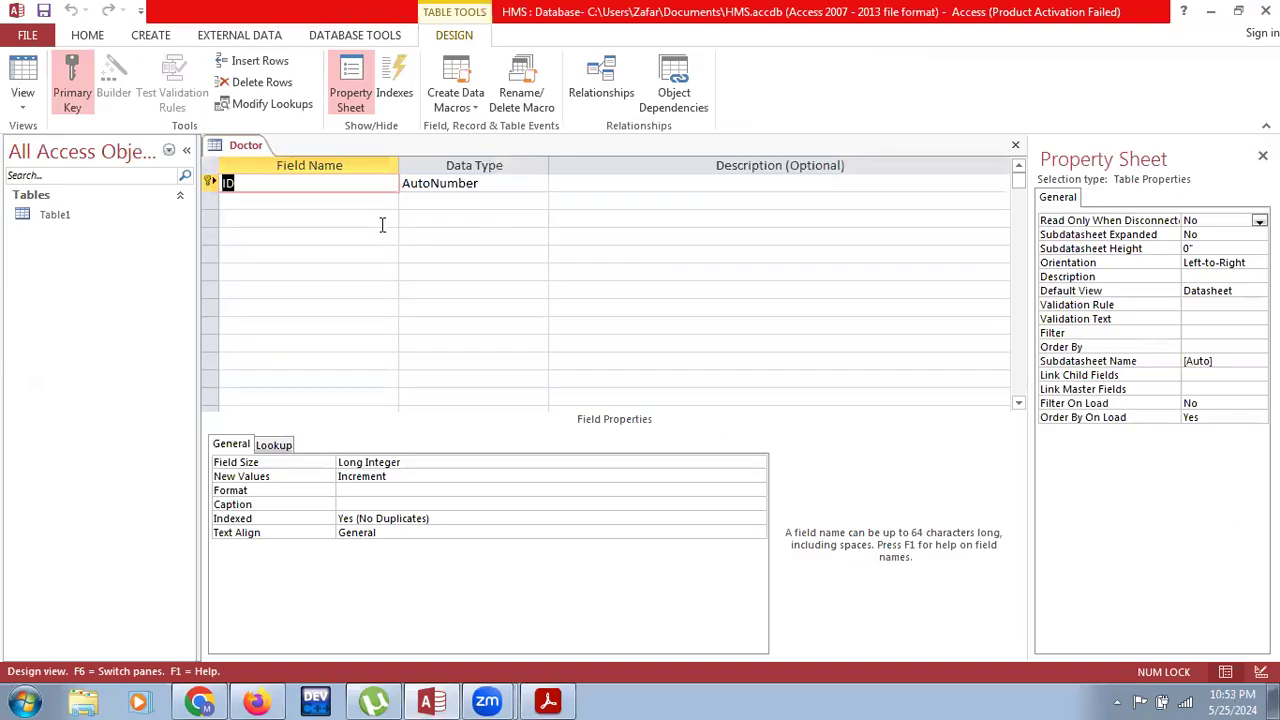
Rename the Doctor table's key field as Doctor_ID and set its data type to Number.
text(Doc)
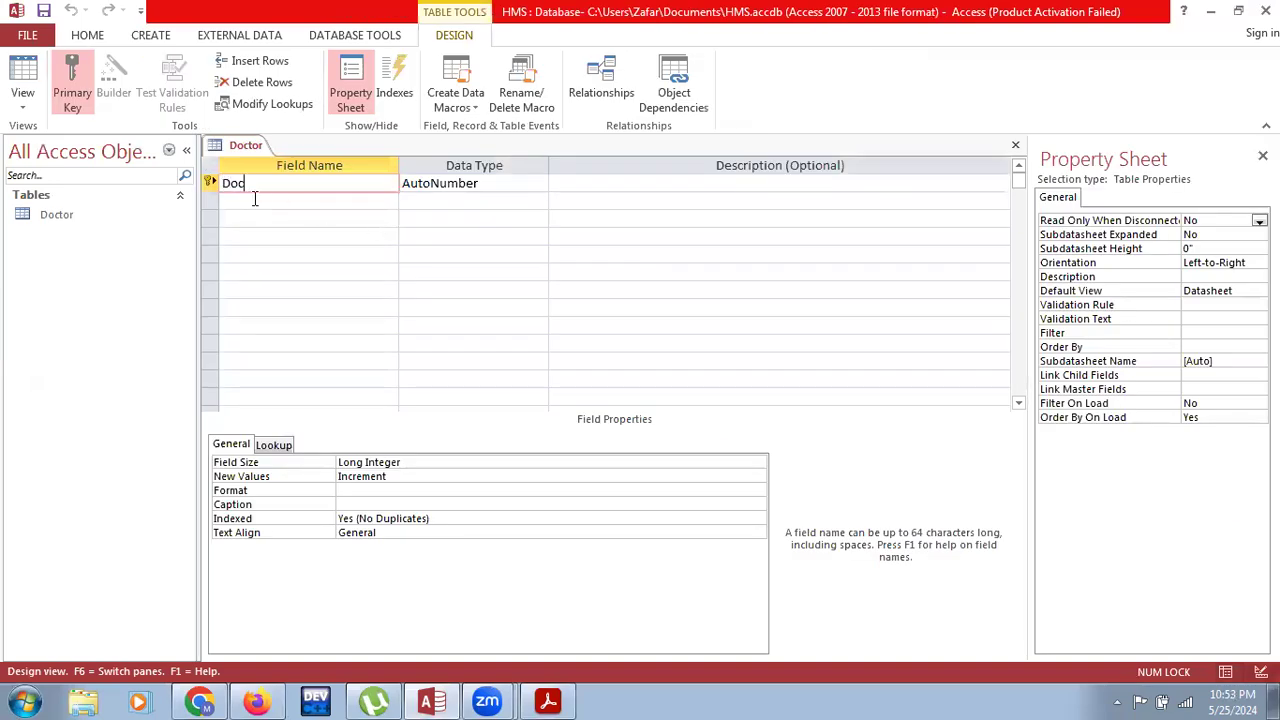
text(tor_ID)
key(Tab)
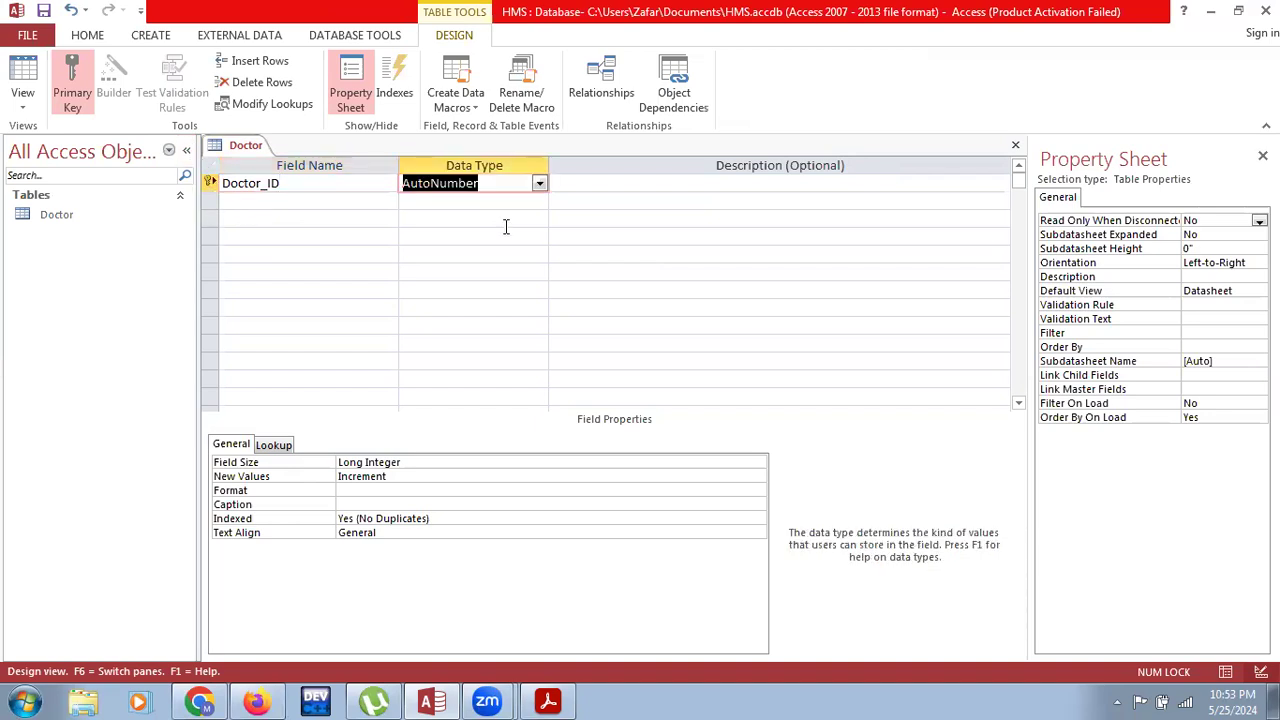
text(n)
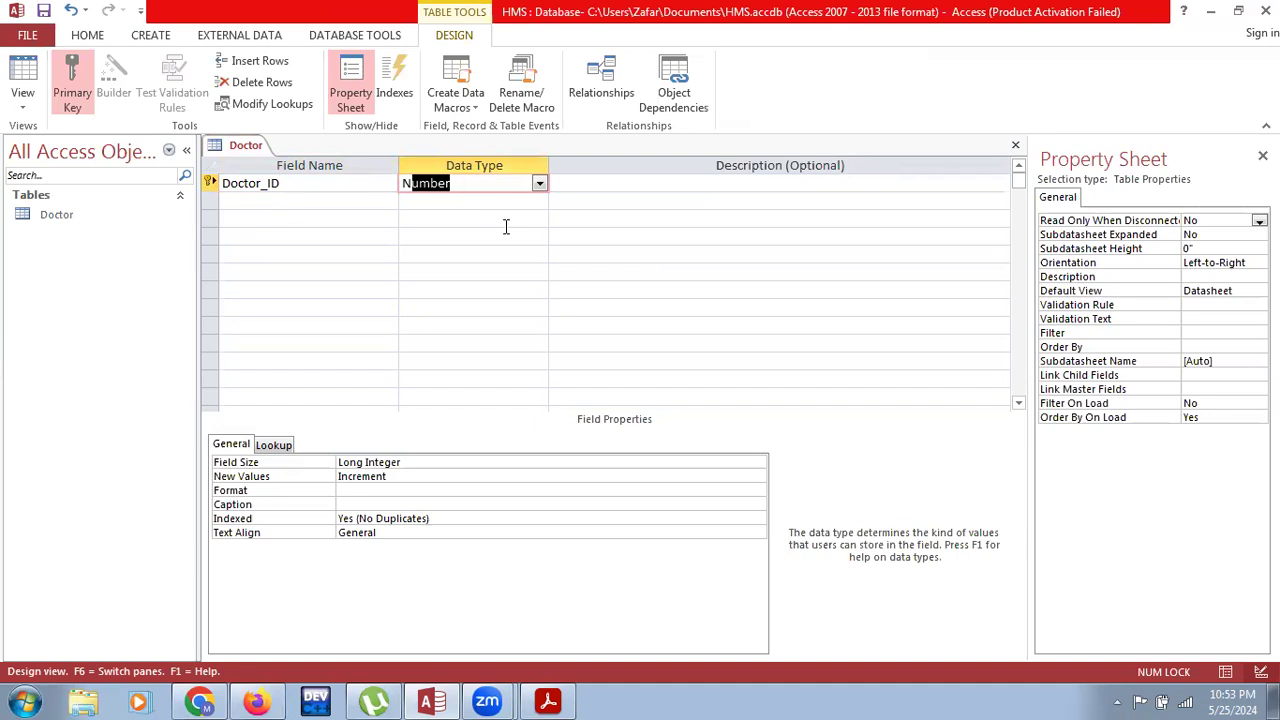
key(Tab)
key(Tab)
Add Doctor_Name and Specialization fields to the Doctor table, both with the Short Text data type.
text(Doctor_Na)
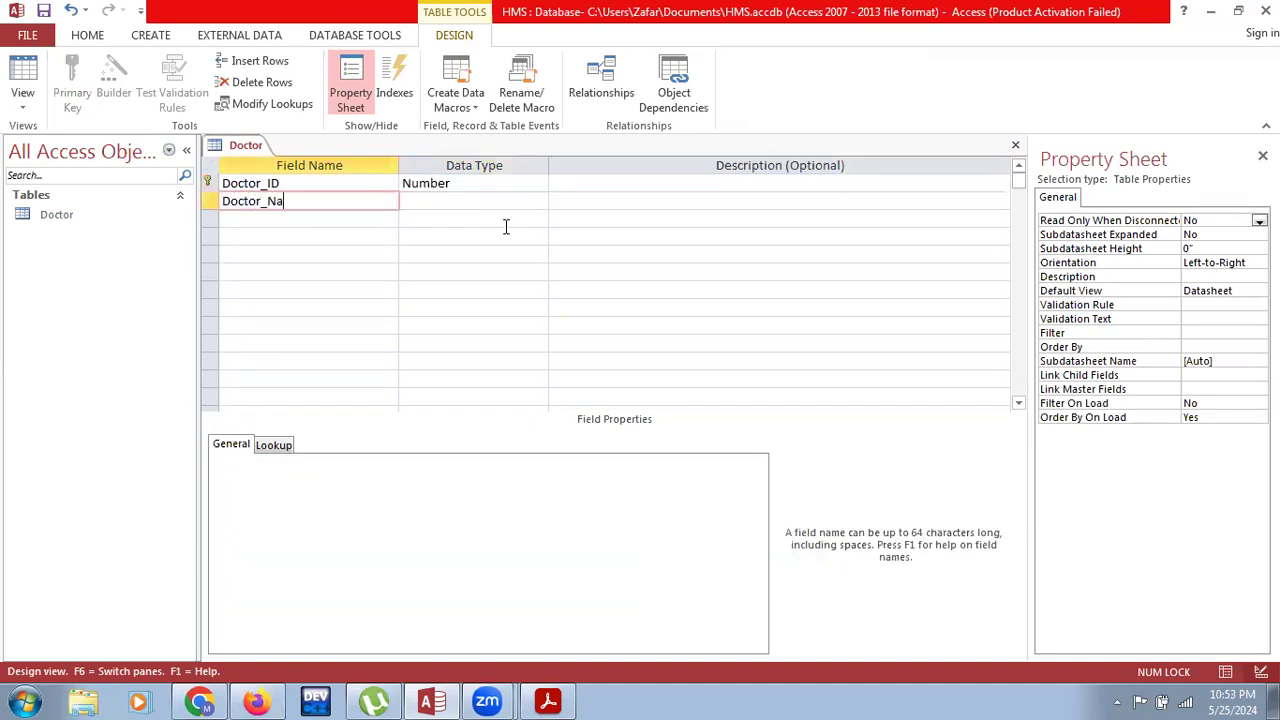
text(me)
key(Tab)
key(Tab)
key(Tab)
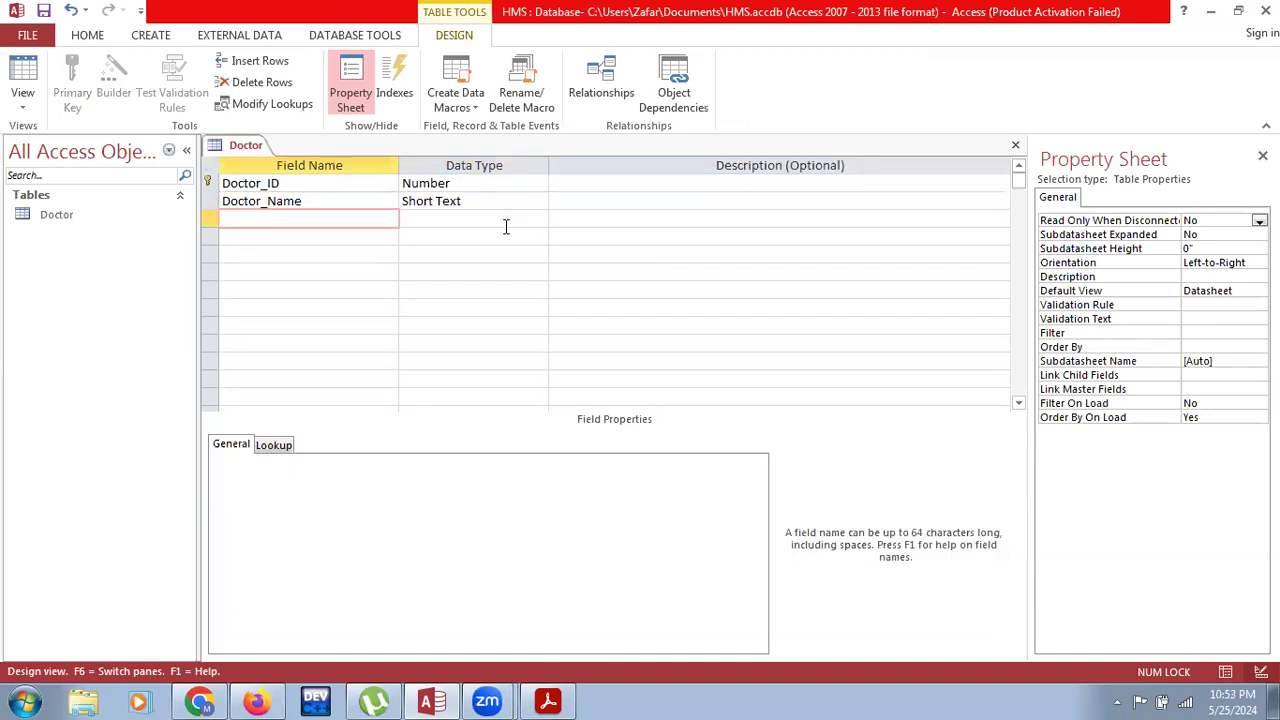
text(Specialization)
key(Tab)
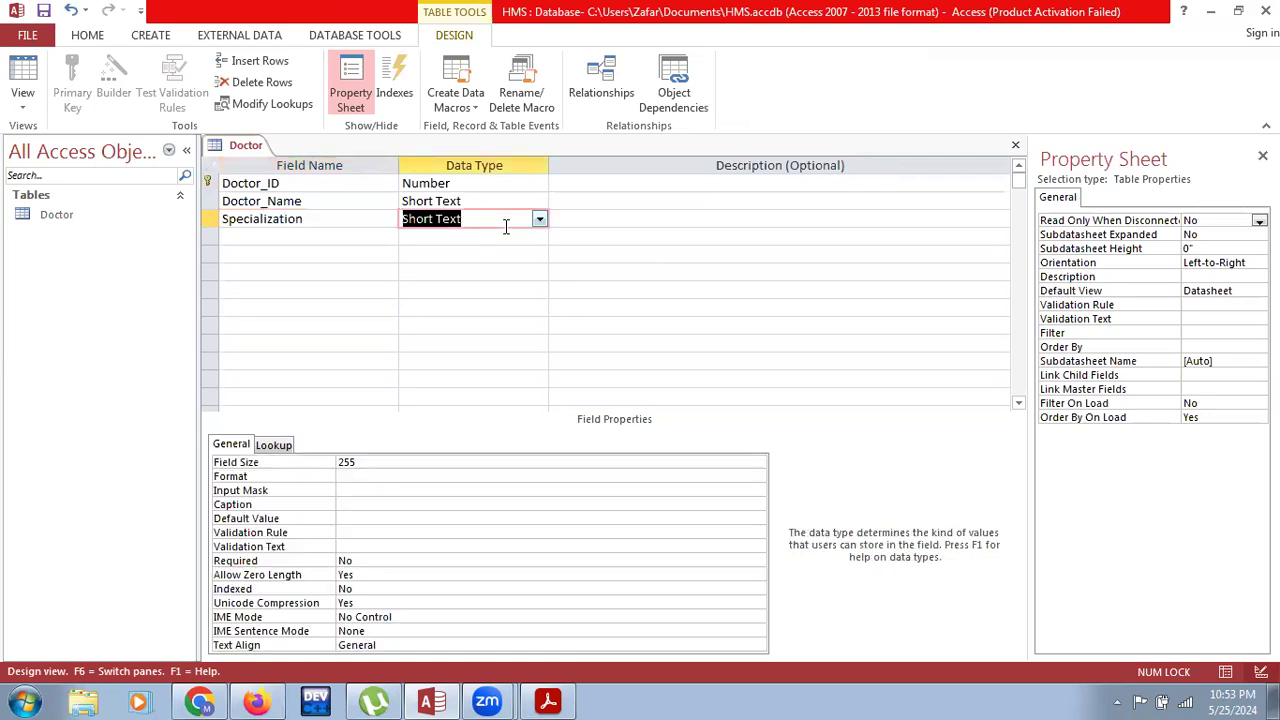
key(Tab)
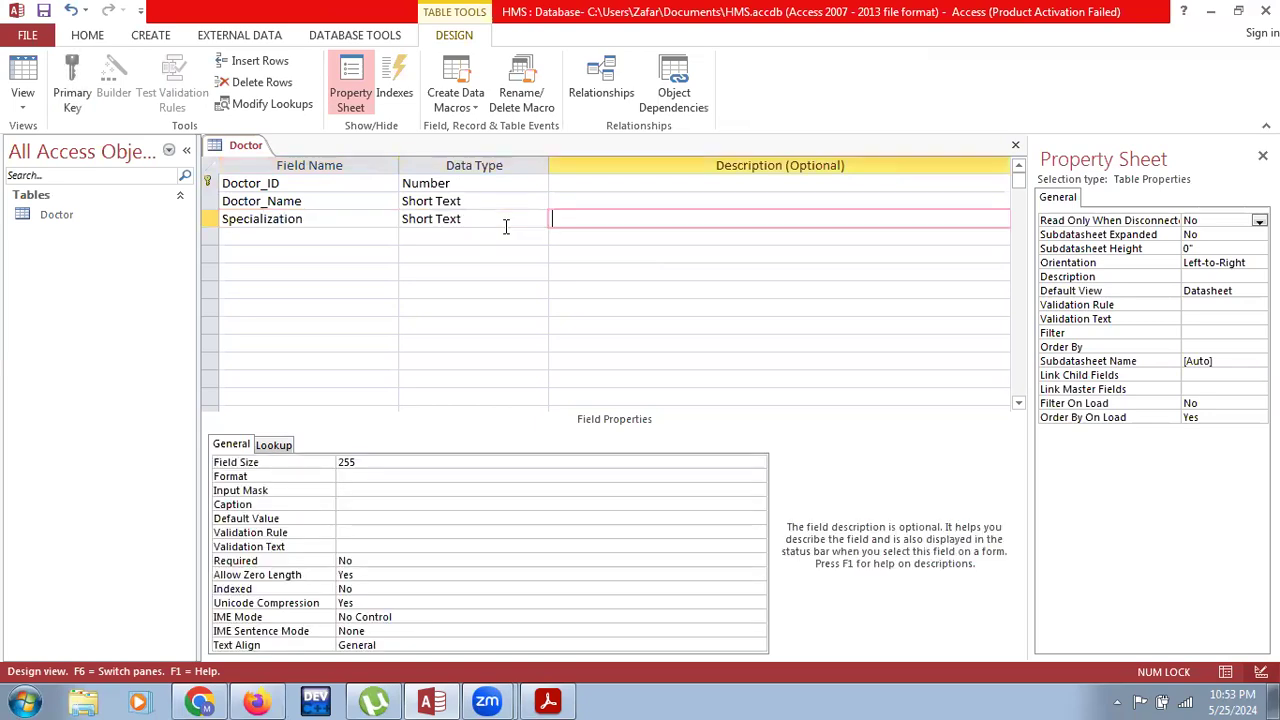
Save the Doctor table's design and close the table.
right_click(243, 152)
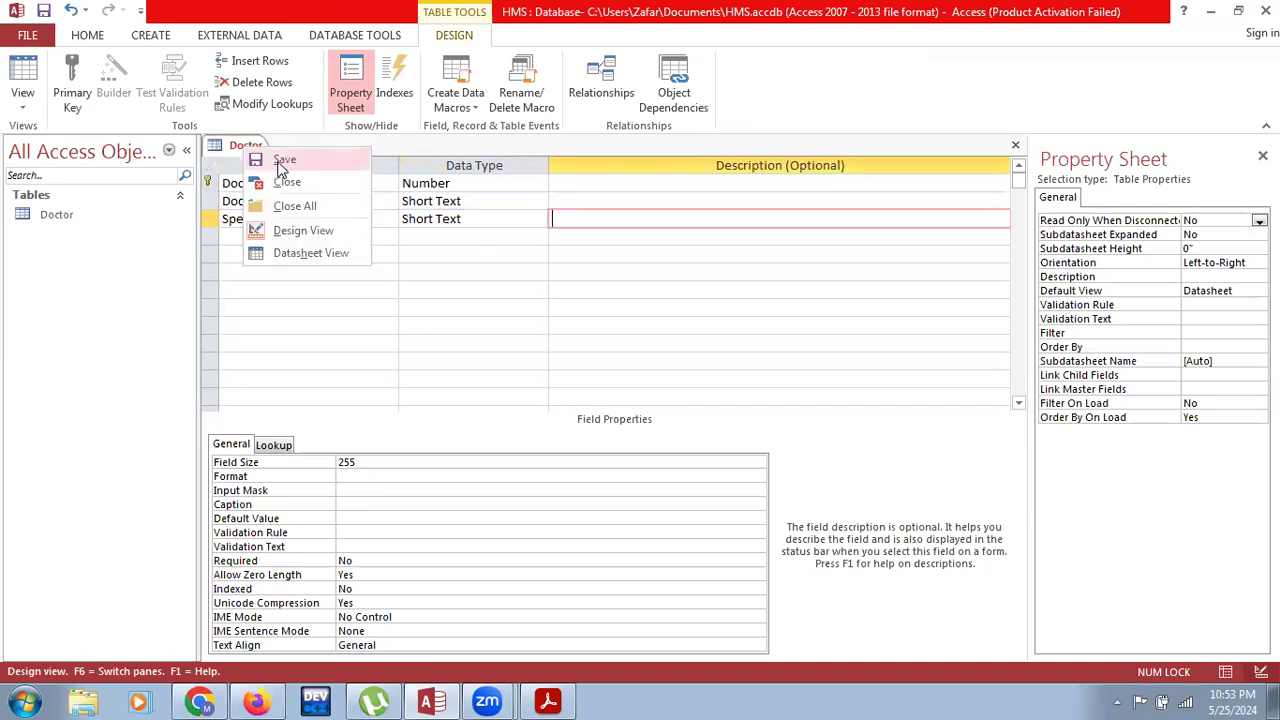
click(281, 166)
right_click(243, 152)
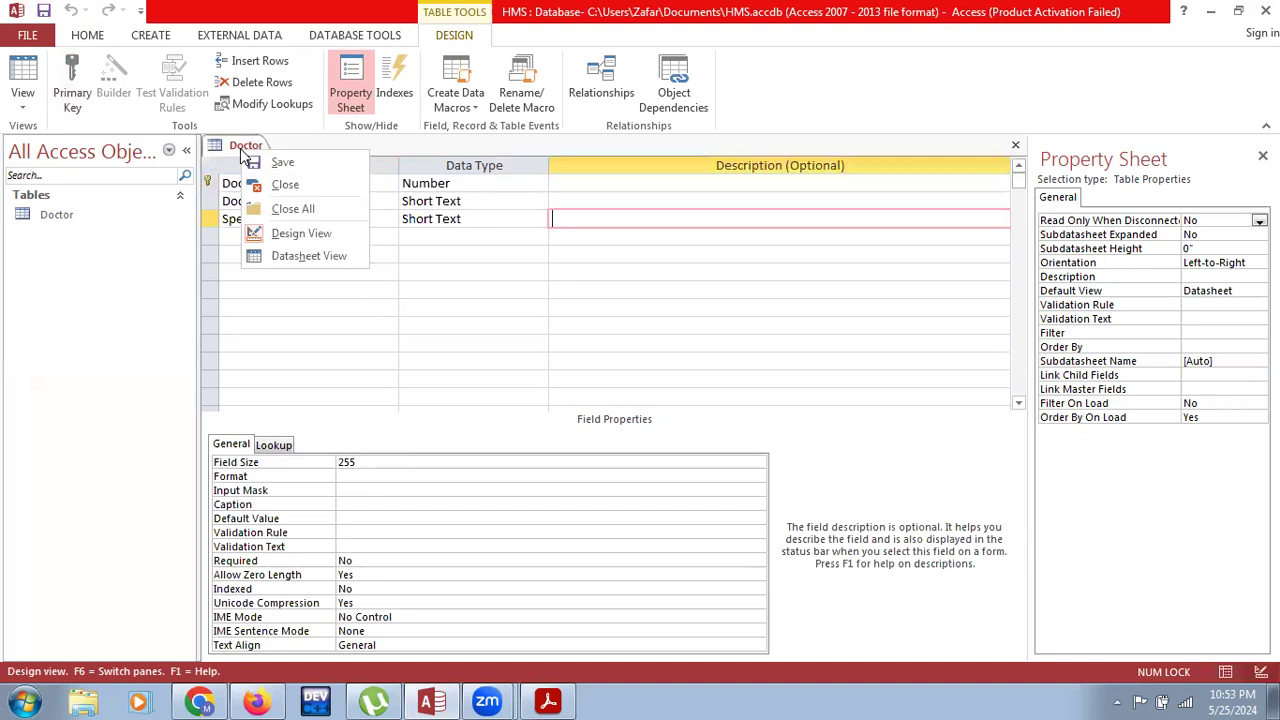
click(285, 184)
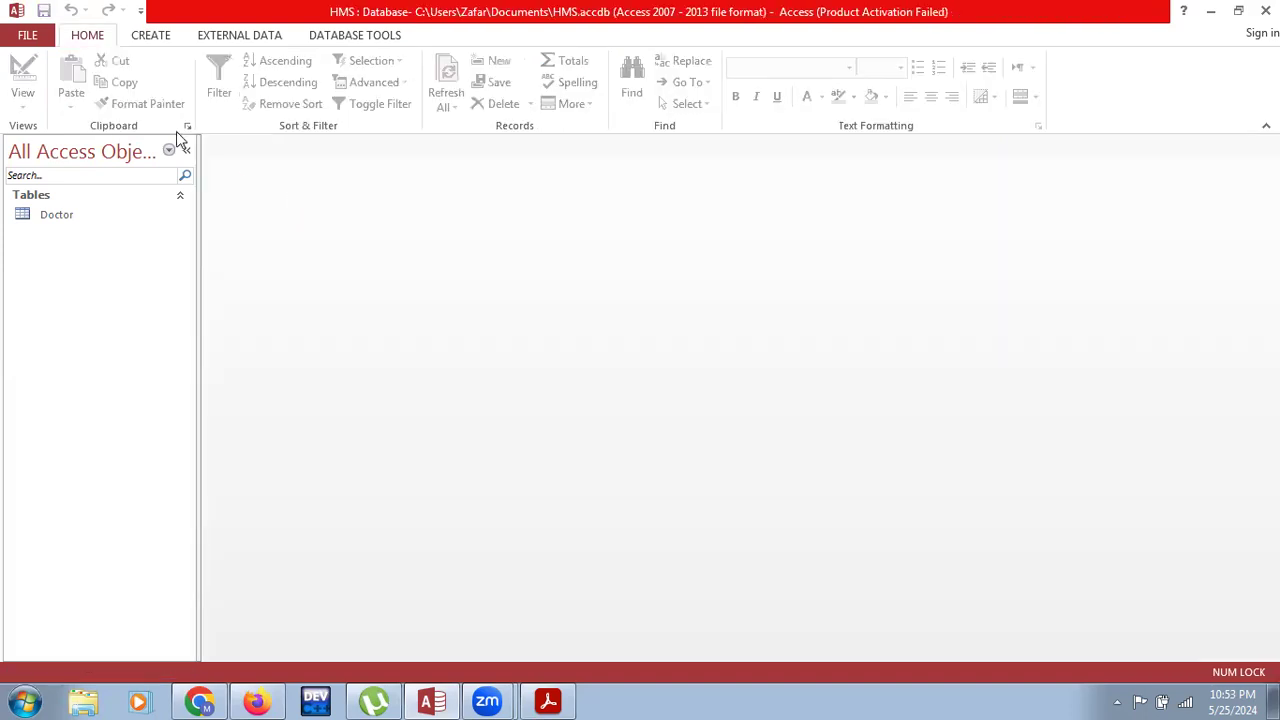
Start a new table in Design View and add a Patient_ID field with the AutoNumber data type.
click(155, 35)
click(131, 82)
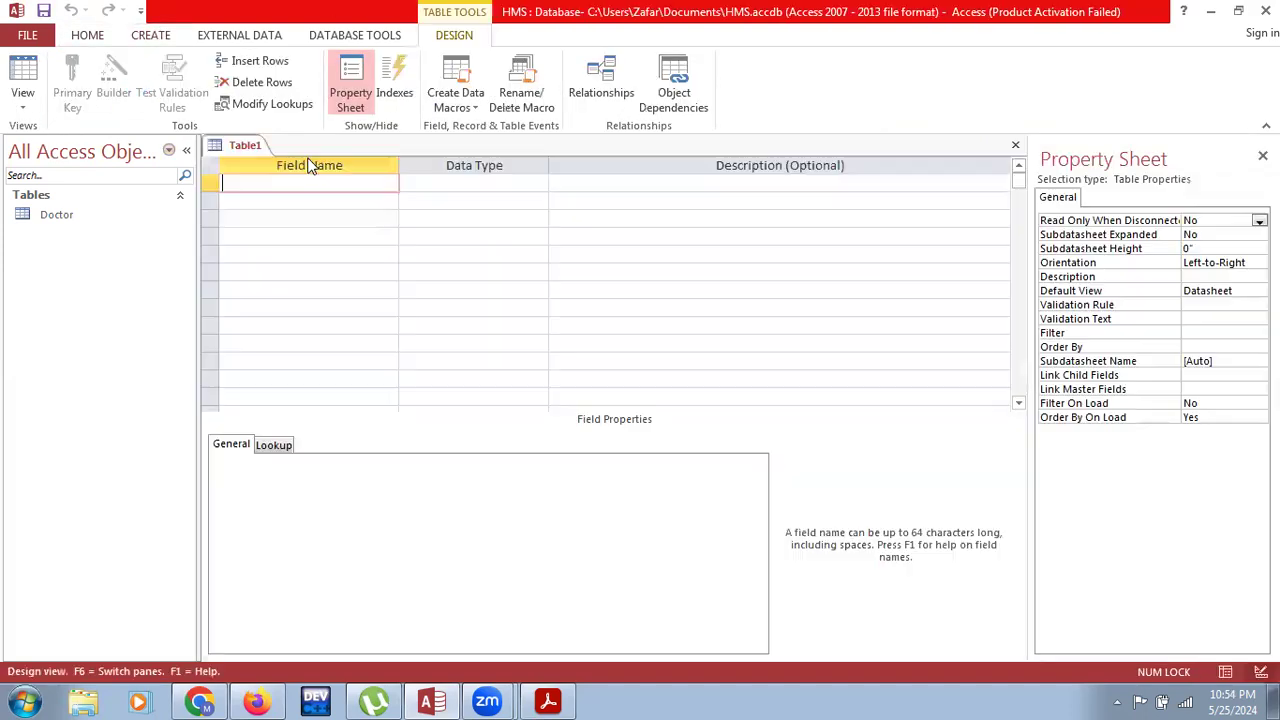
text(Patient_ID)
key(Tab)
text(n)
key(Tab)
key(Tab)
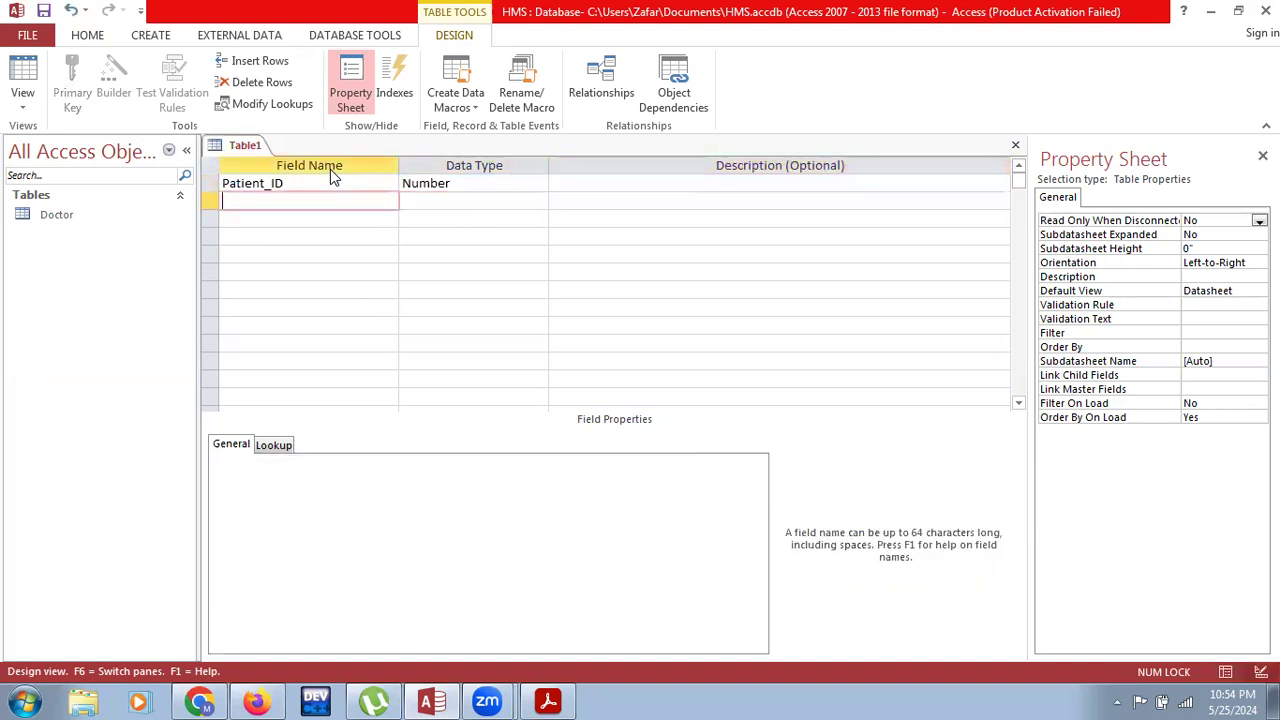
key(shift+Tab)
key(shift+Tab)
text(a)
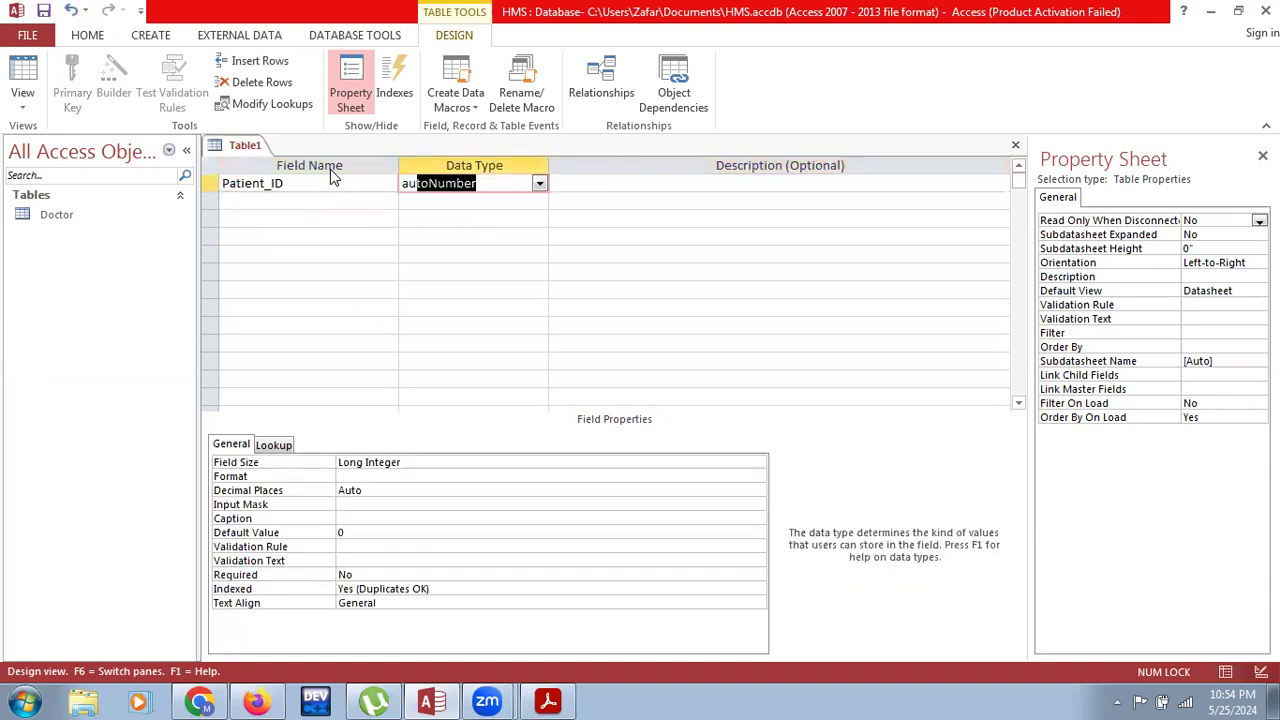
key(Tab)
key(Tab)
Add Patient_Name and Diease fields below Patient_ID, both with the Short Text data type.
text(Pa)
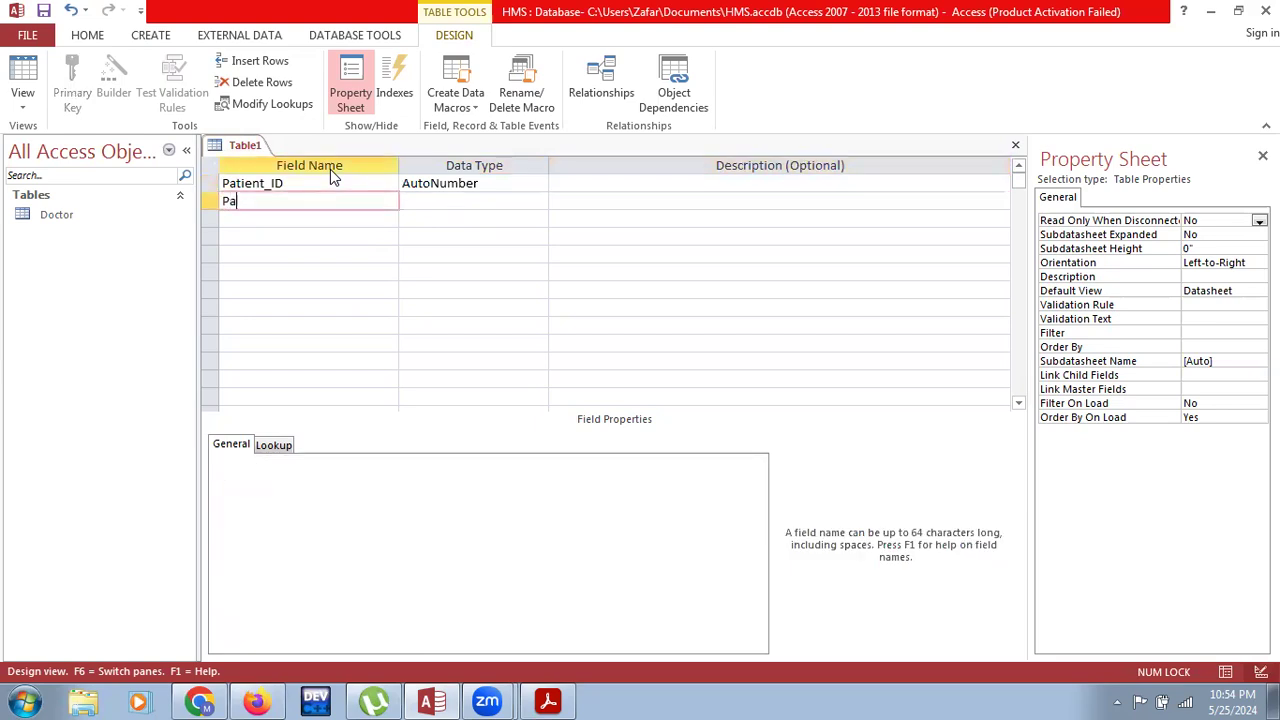
text(tient_Name)
key(Tab)
key(Tab)
key(Tab)
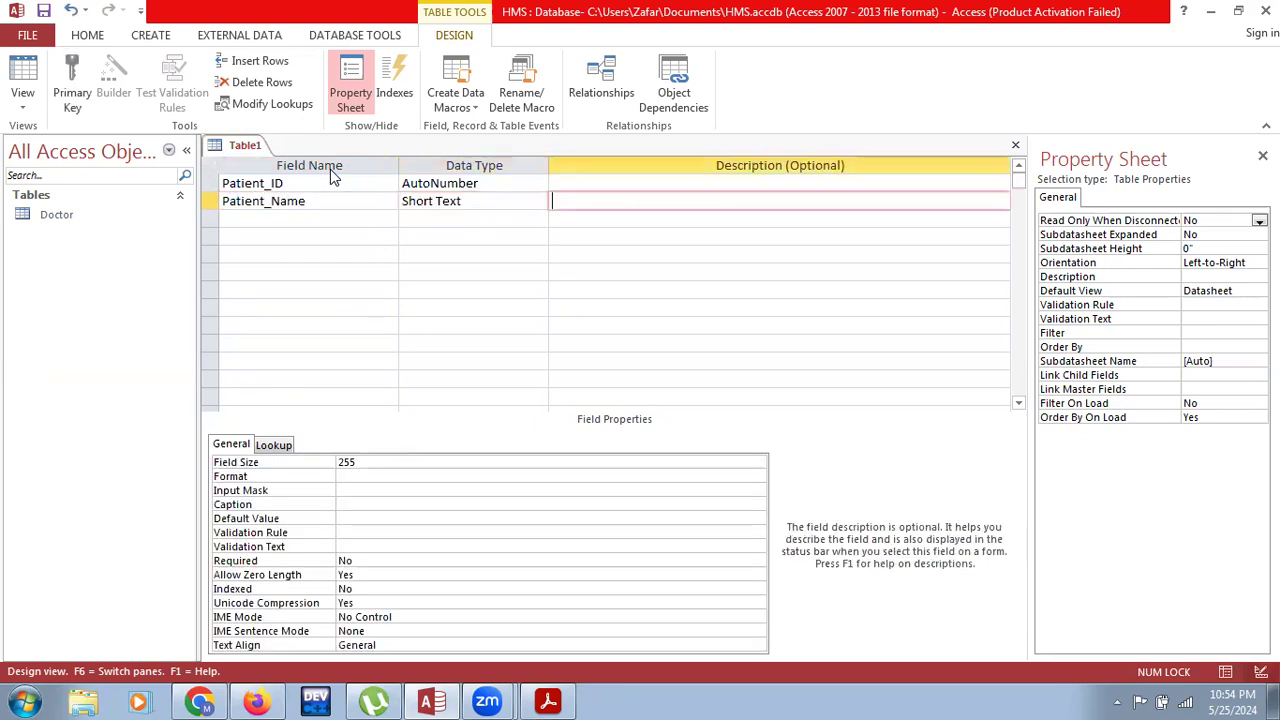
text(Diease)
key(Tab)
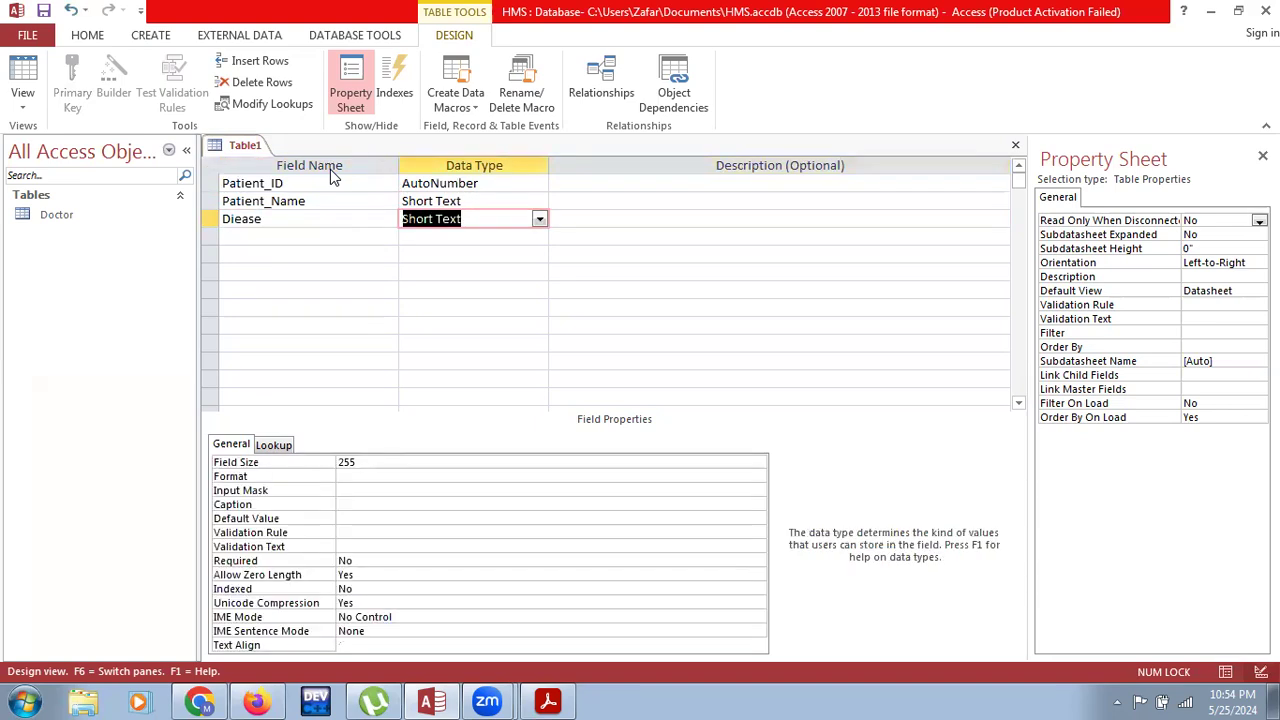
key(Tab)
key(Tab)
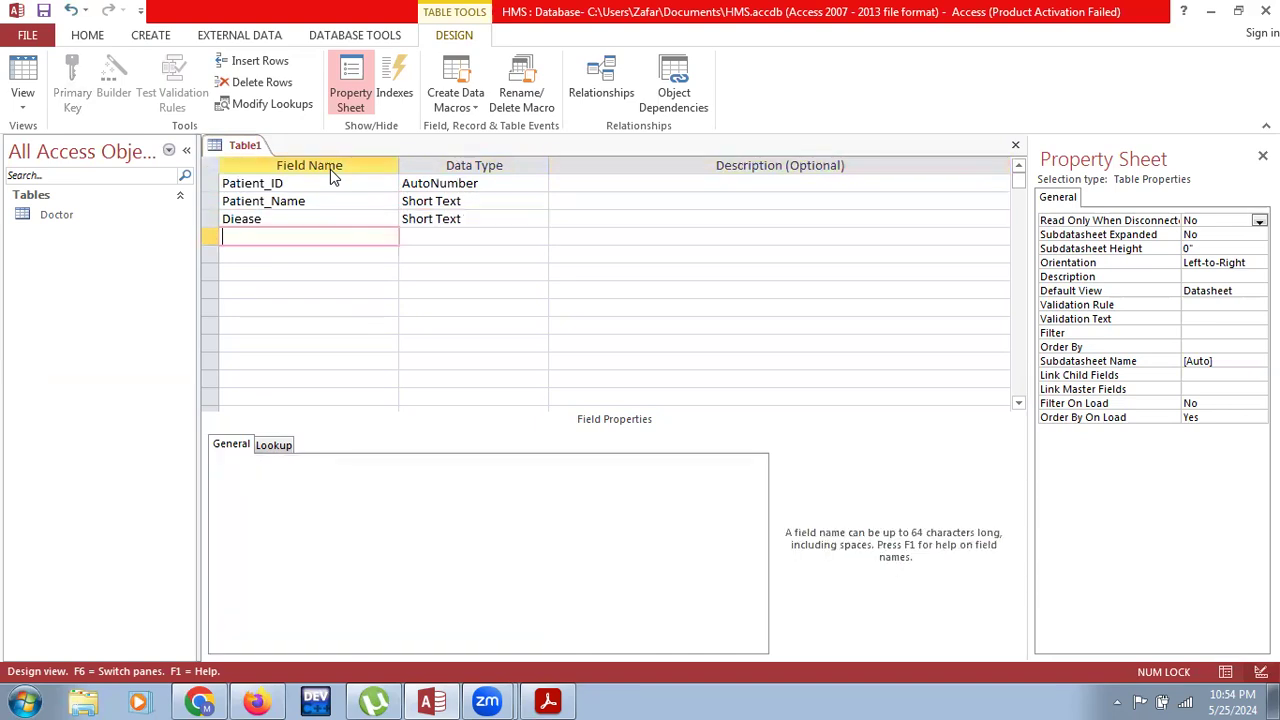
Add a Doctor_ID field with the Number data type as the new table's fourth field.
text(Doctor_ID)
key(Tab)
text(n)
key(Tab)
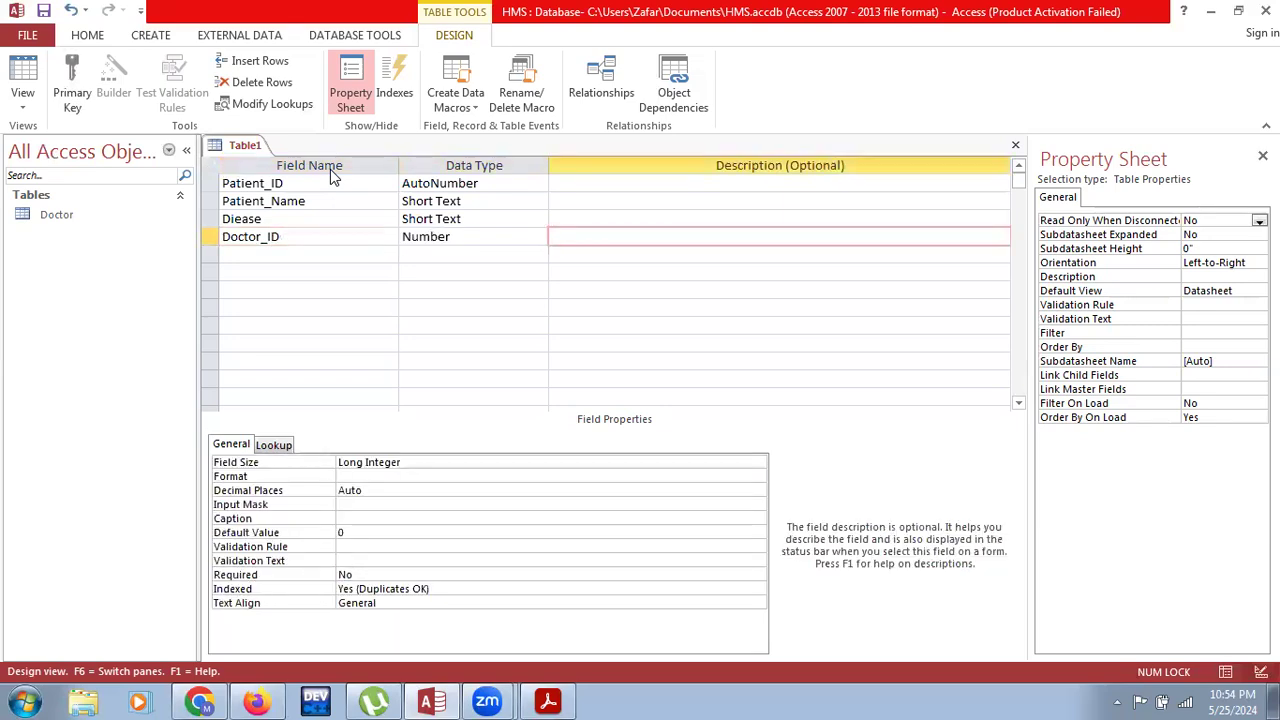
Try to save the new table as Patient without a primary key defined.
right_click(250, 147)
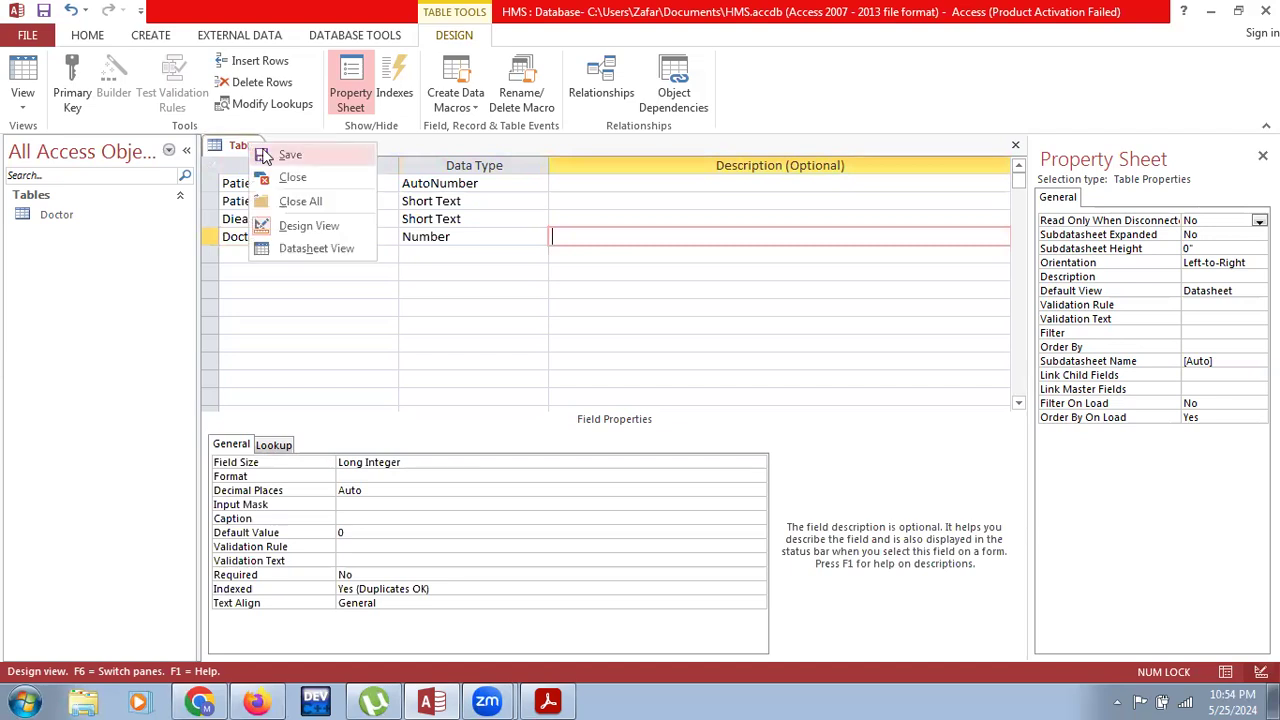
click(277, 155)
text(P)
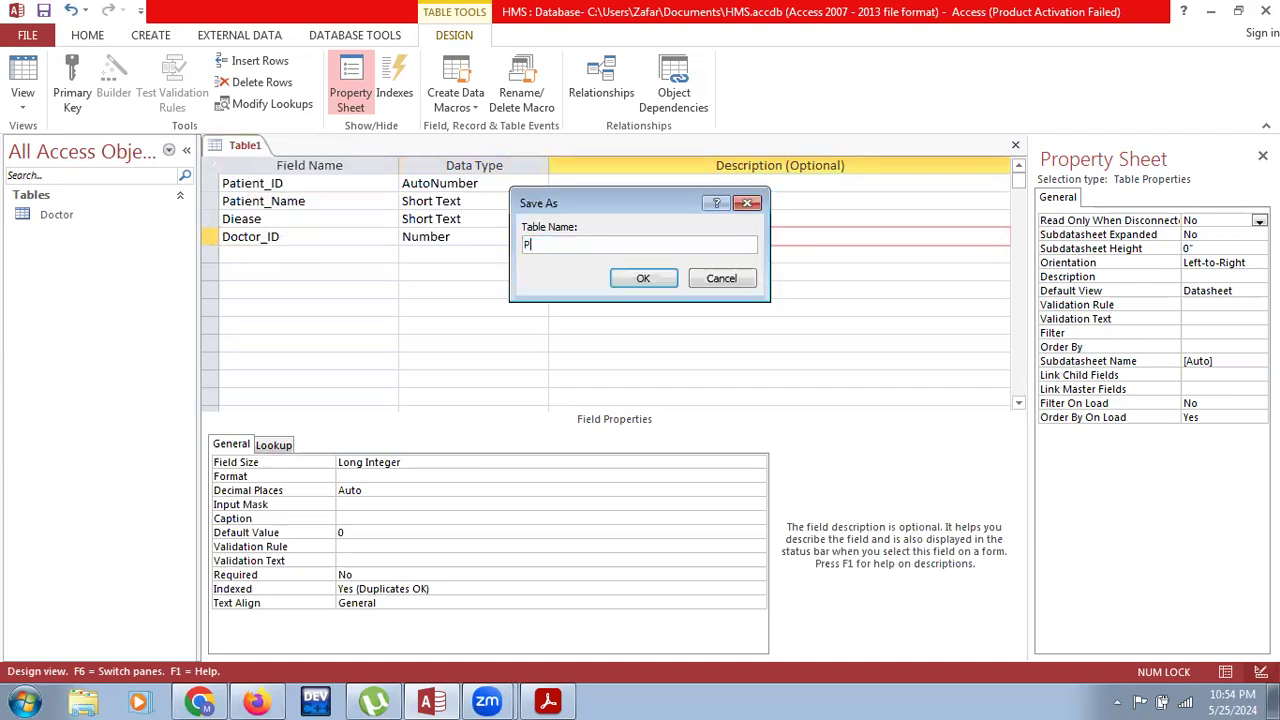
text(atient)
click(642, 278)
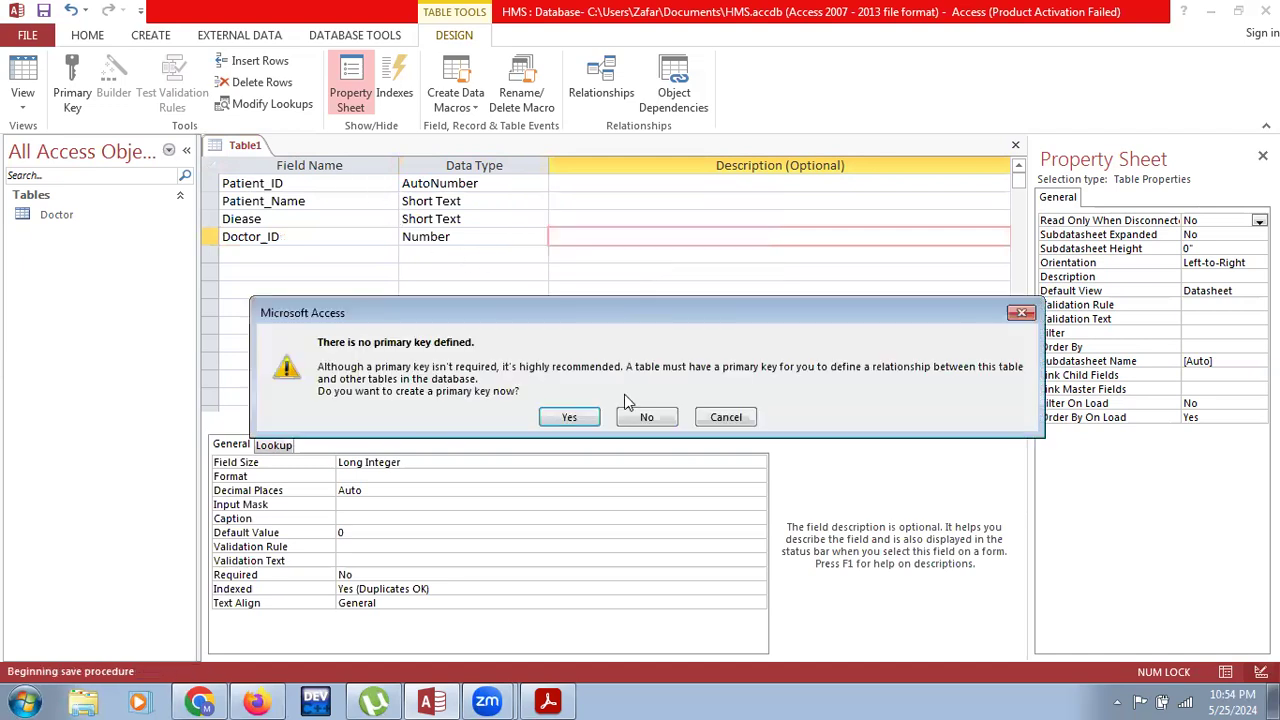
click(725, 417)
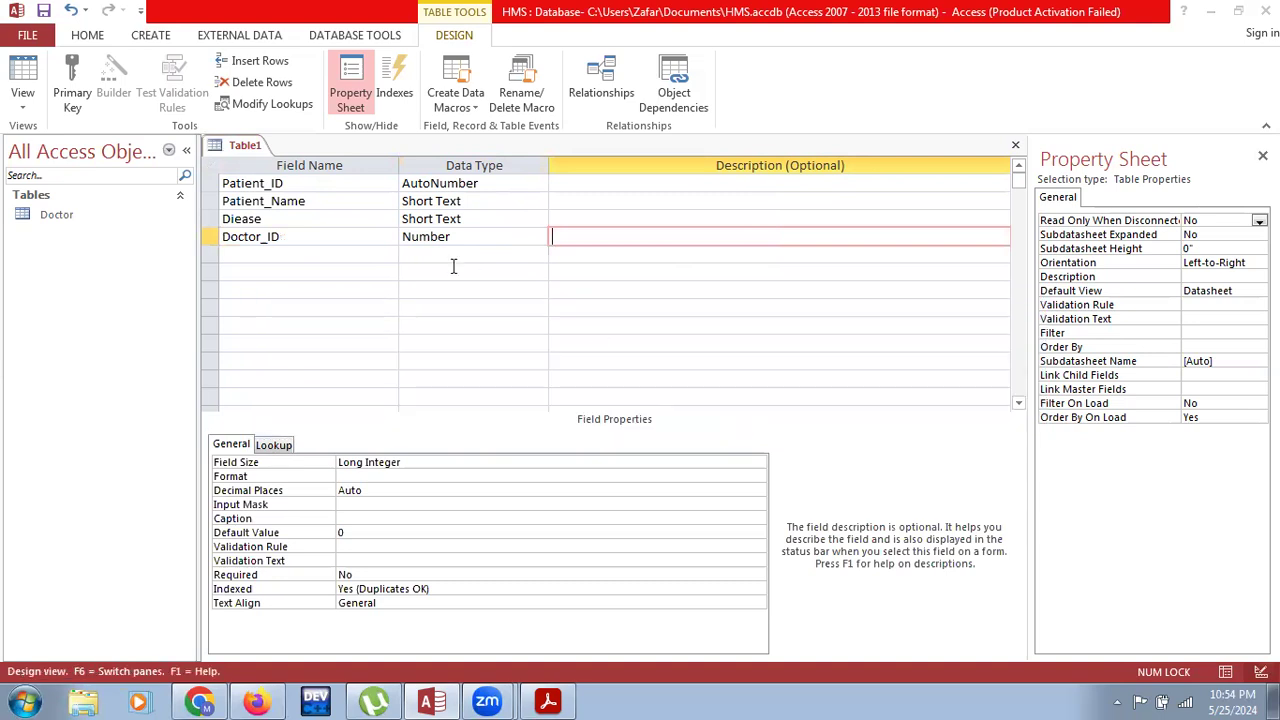
Make Patient_ID the primary key and save the table as Patient.
click(210, 183)
click(74, 80)
right_click(243, 146)
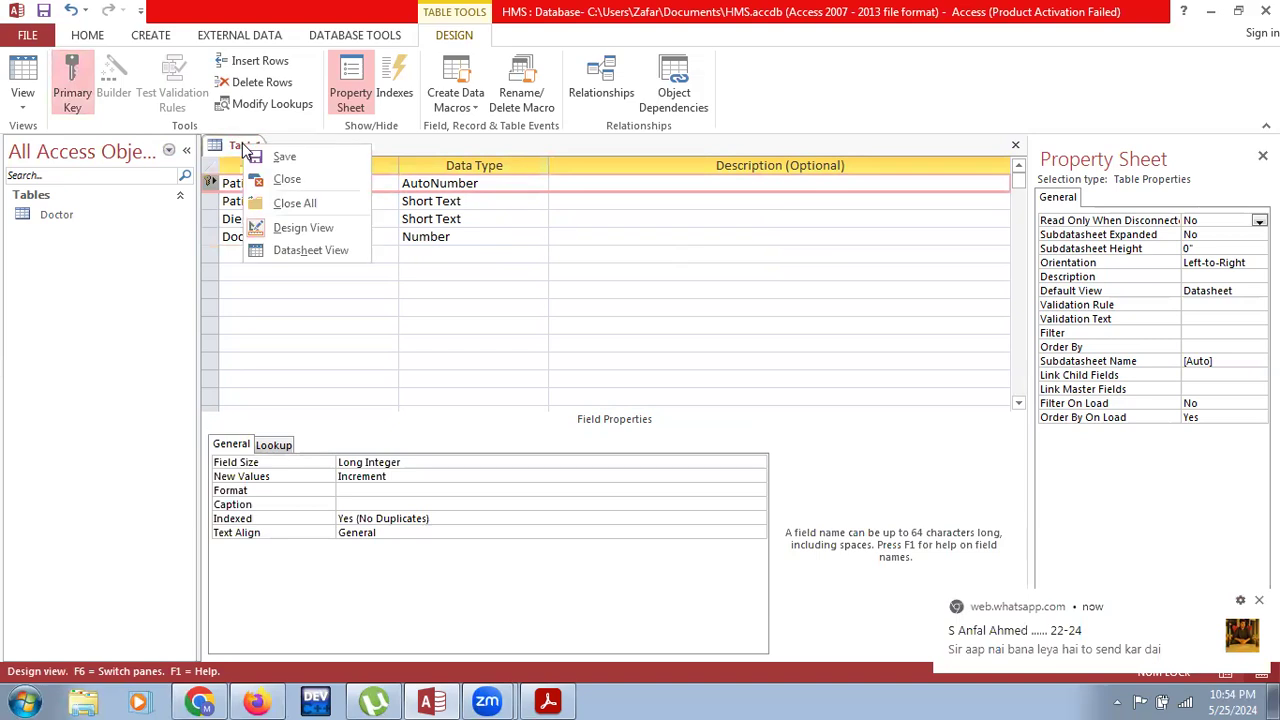
click(311, 161)
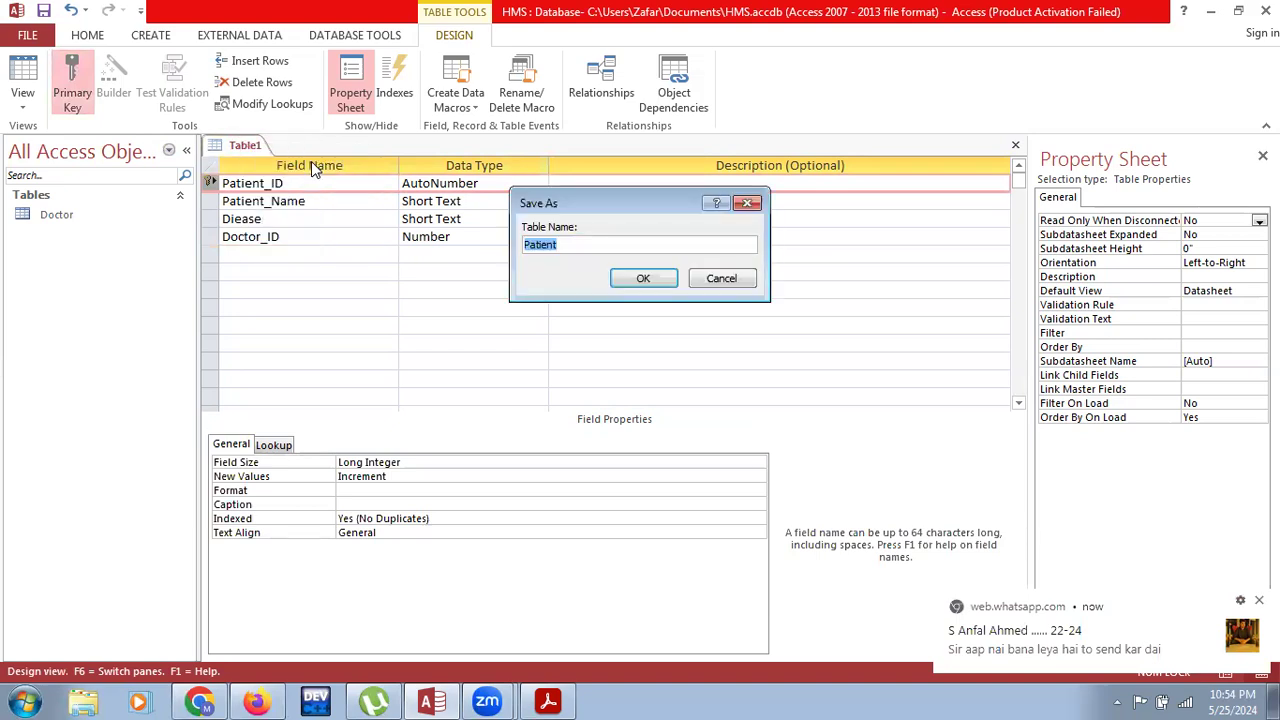
key(Return)
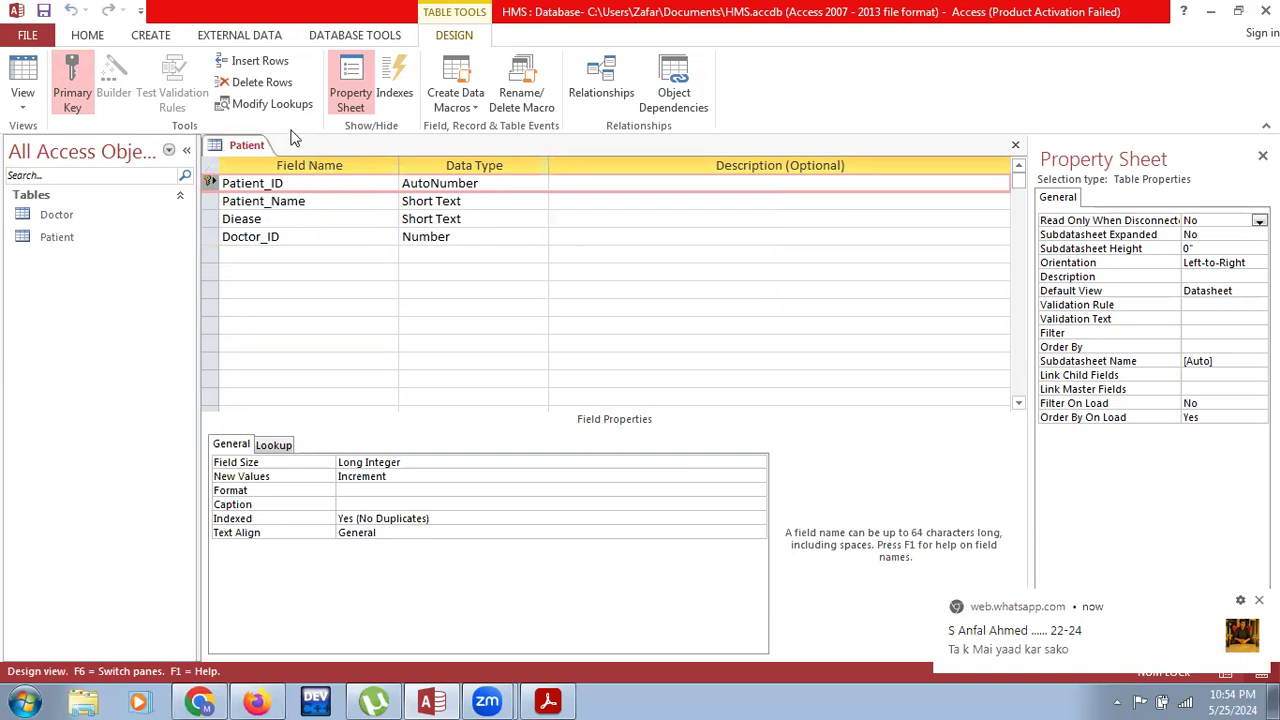
Close the Patient table and check the exam paper PDF for the next database requirement before returning to Access.
right_click(250, 152)
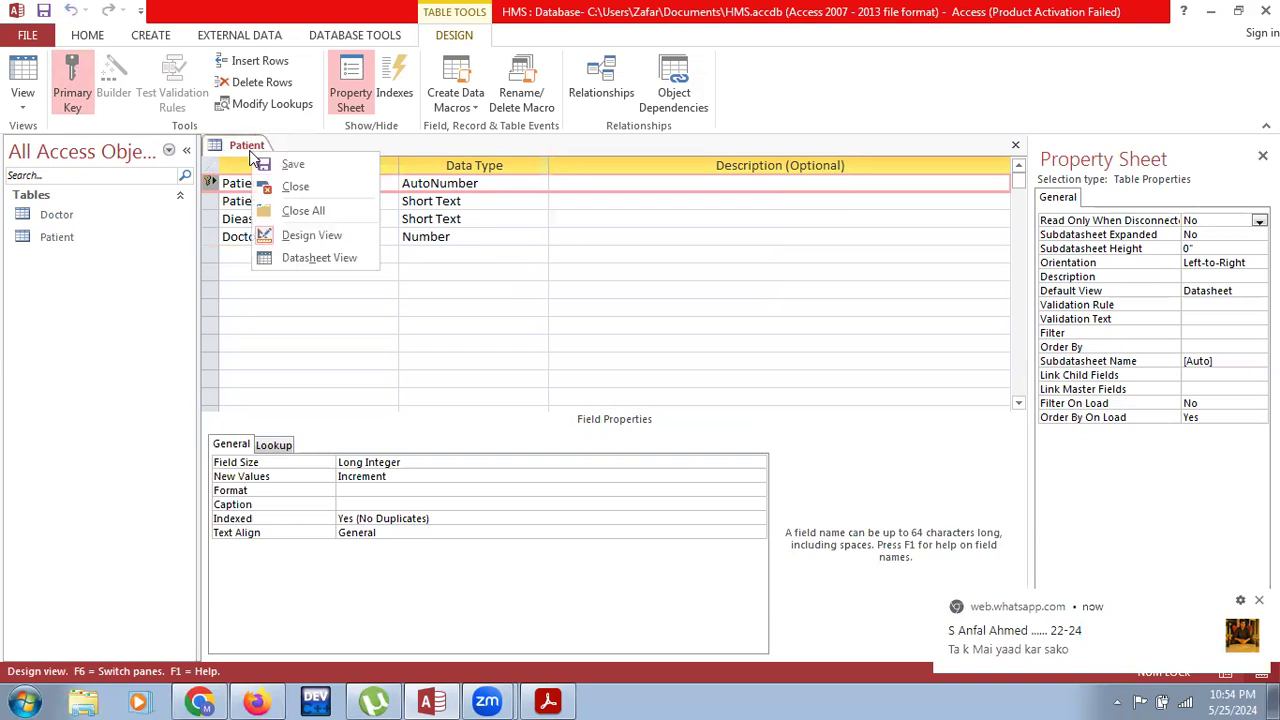
click(292, 186)
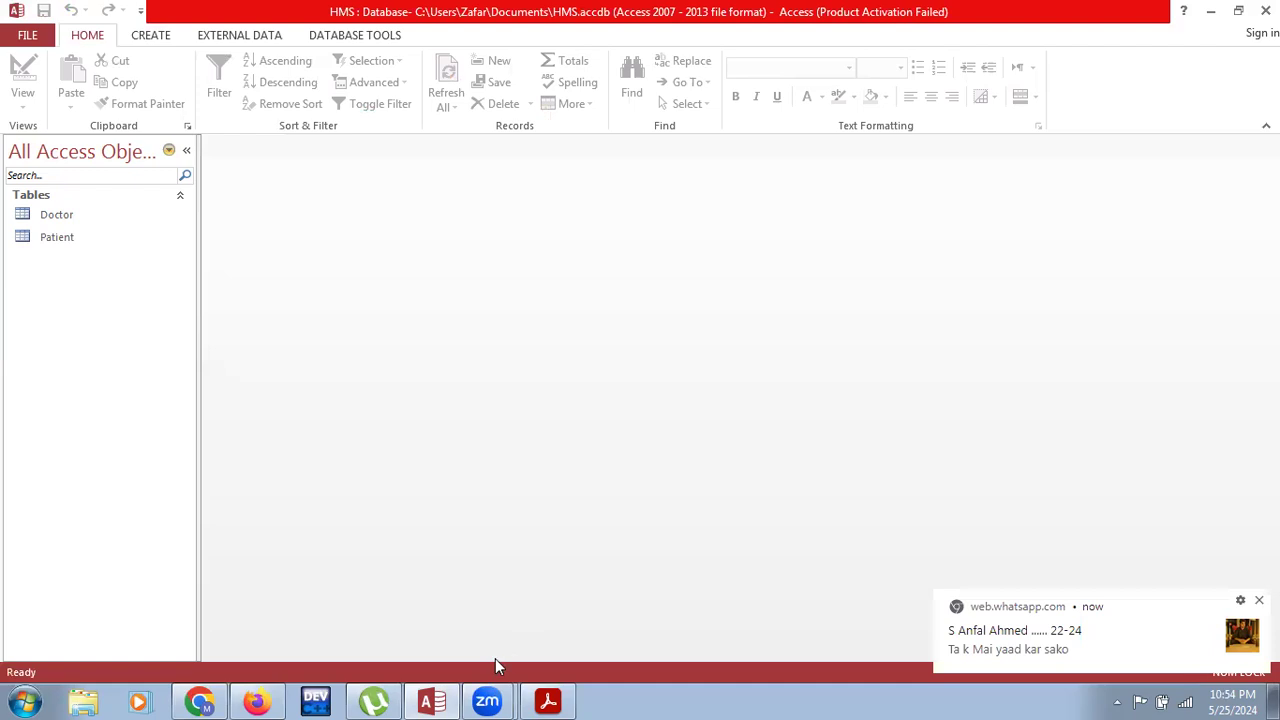
click(556, 699)
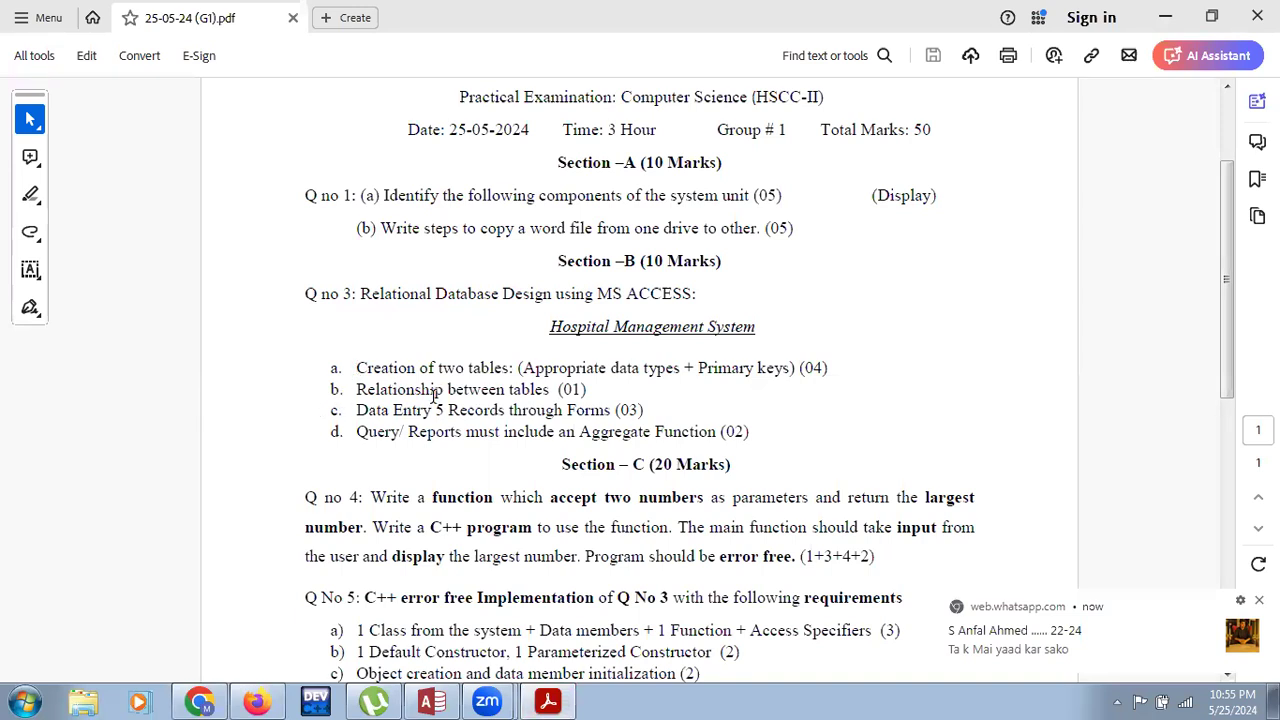
click(432, 701)
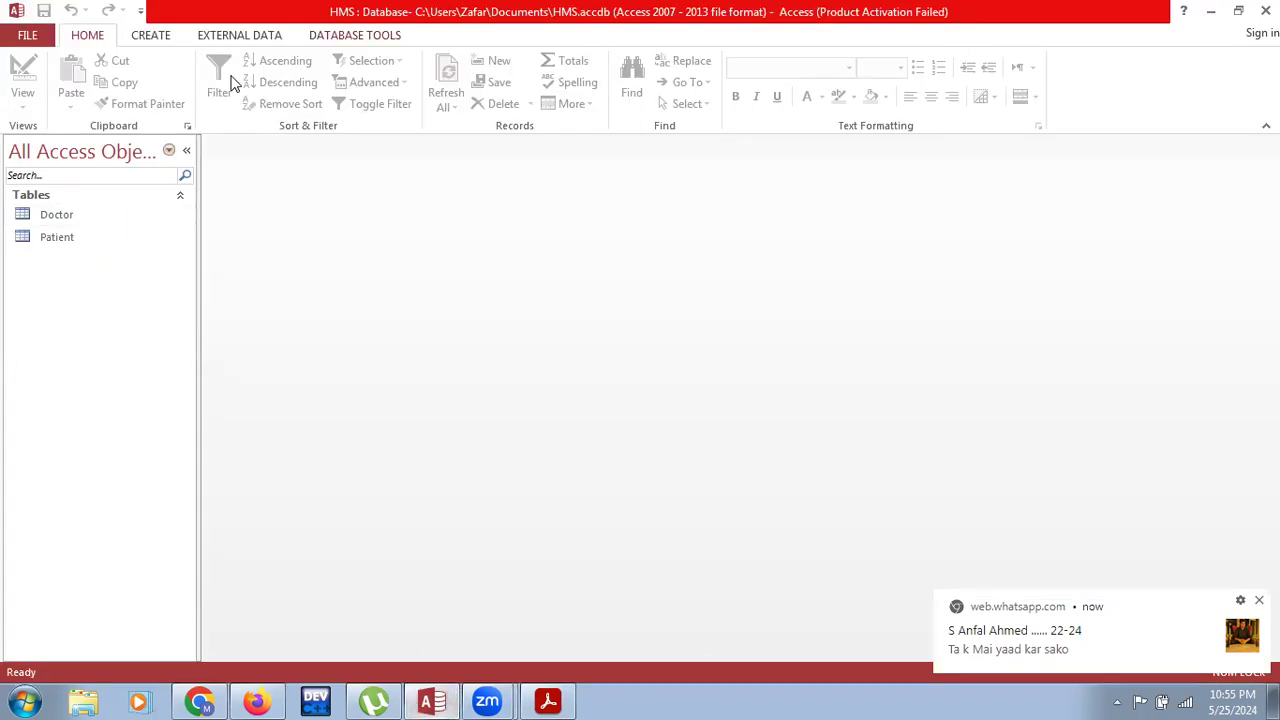
Open the database relationships layout and add the Doctor and Patient tables to it.
scroll(225, 90, down, 3)
click(222, 88)
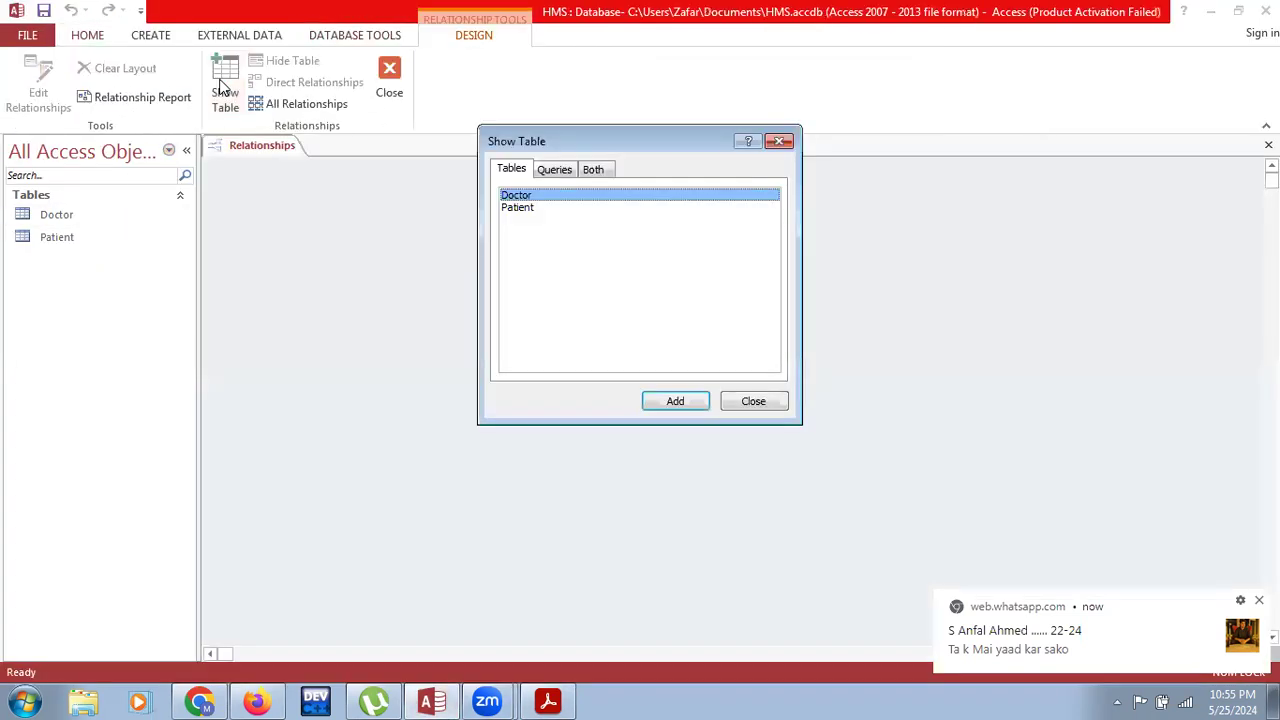
shift+click(516, 207)
click(675, 401)
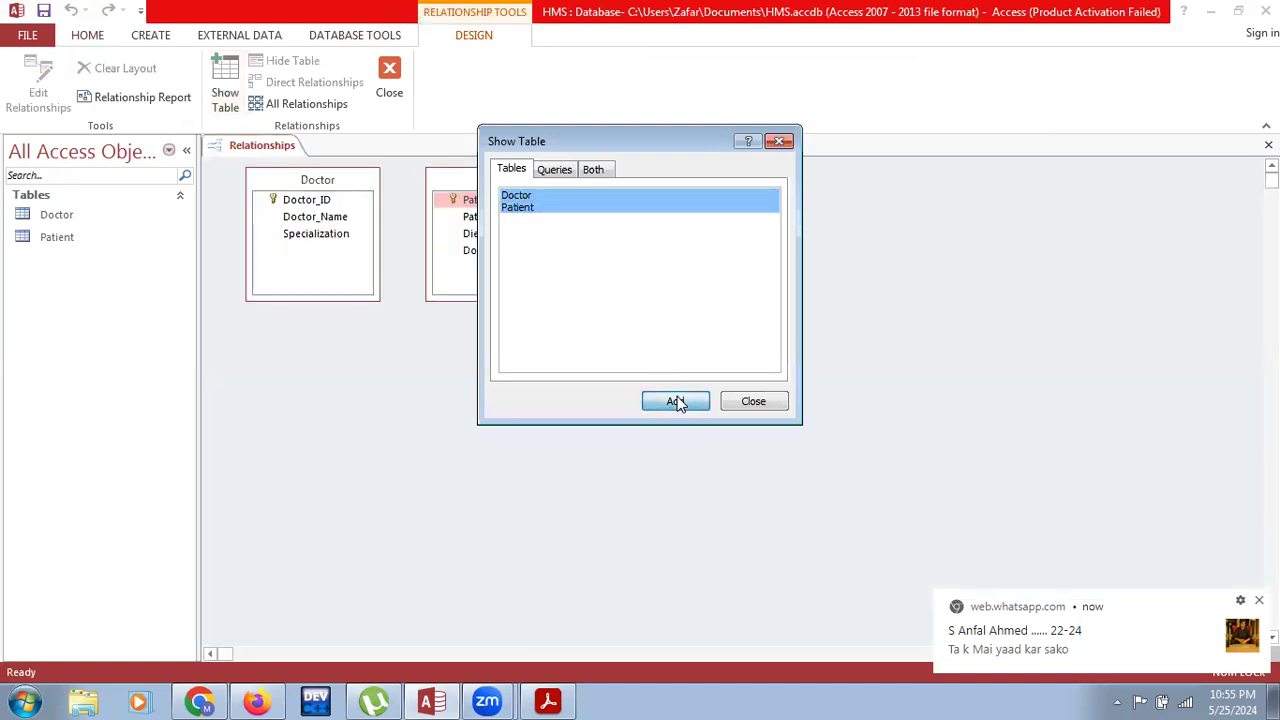
click(753, 401)
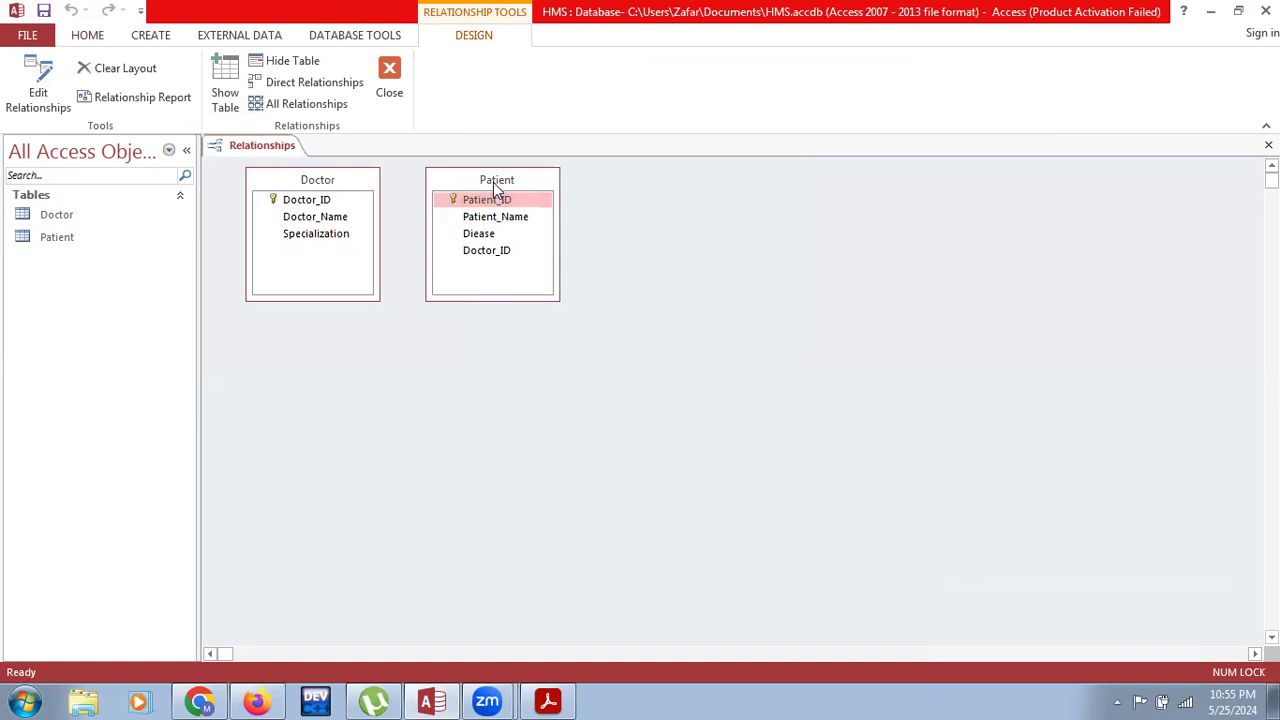
Relate Doctor_ID in Doctor to Doctor_ID in Patient with referential integrity enforced, then save and close the relationships layout.
drag(493, 180, 561, 228)
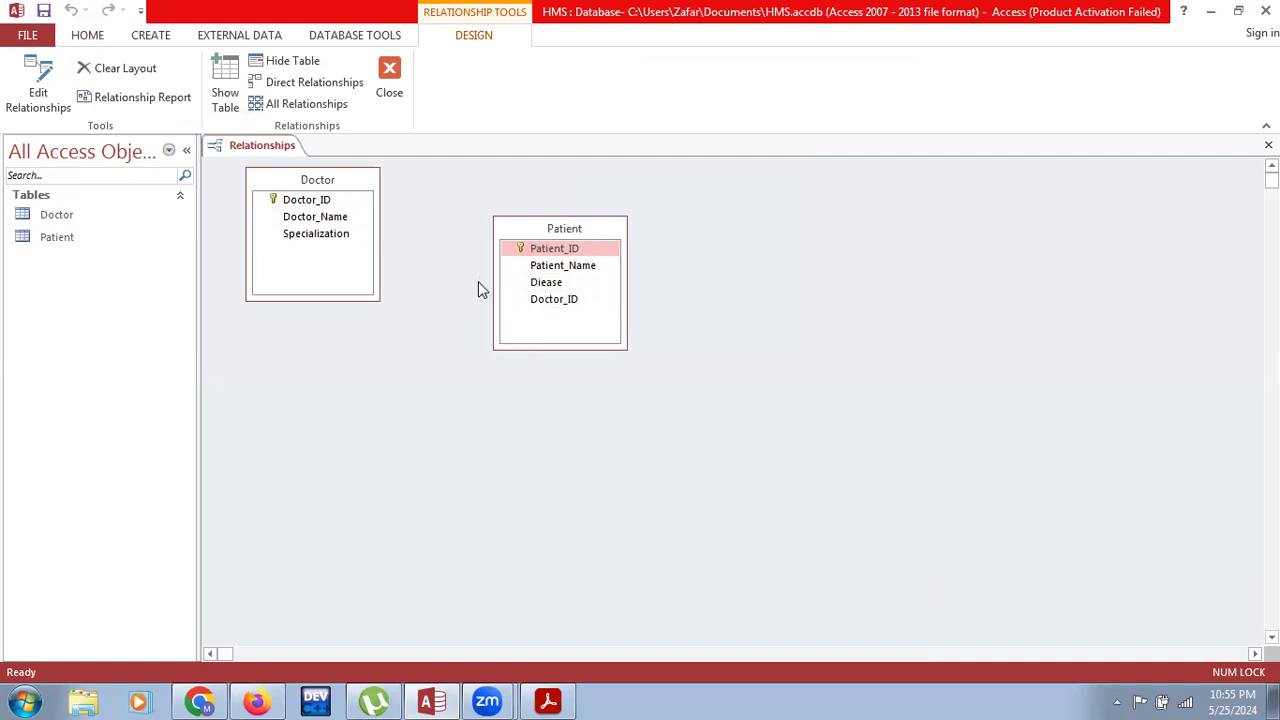
drag(313, 205, 556, 300)
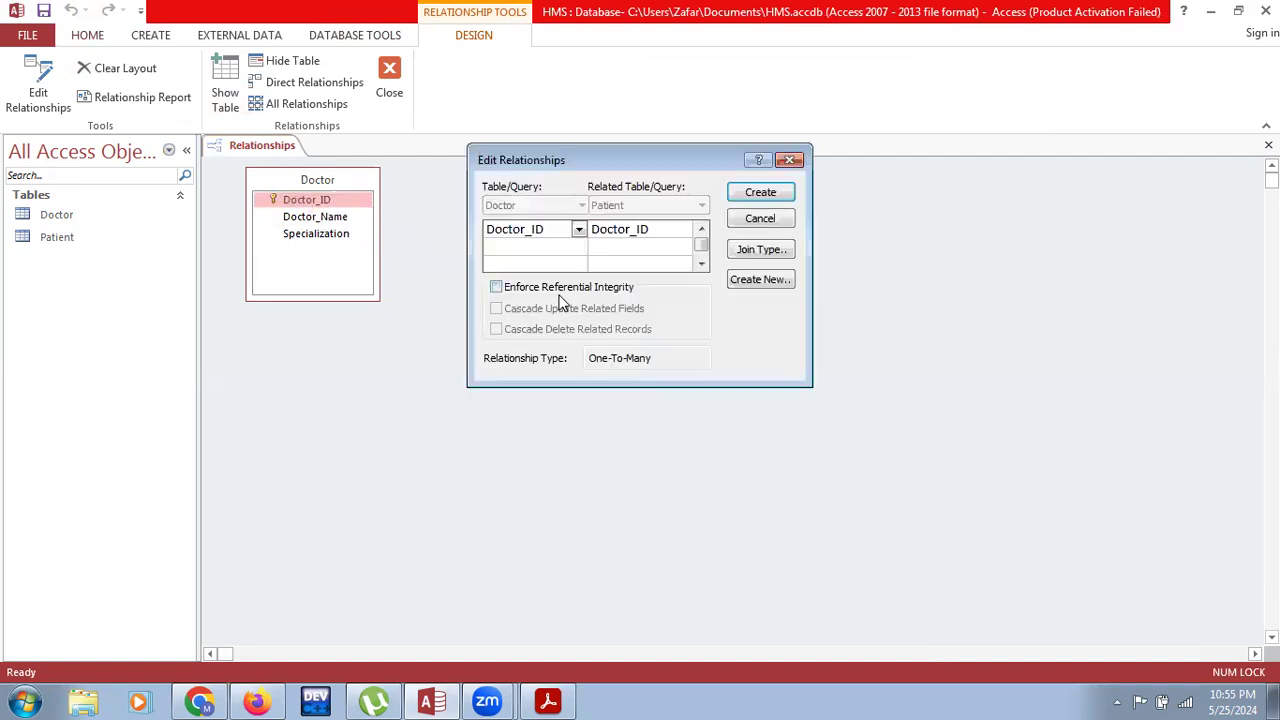
click(507, 290)
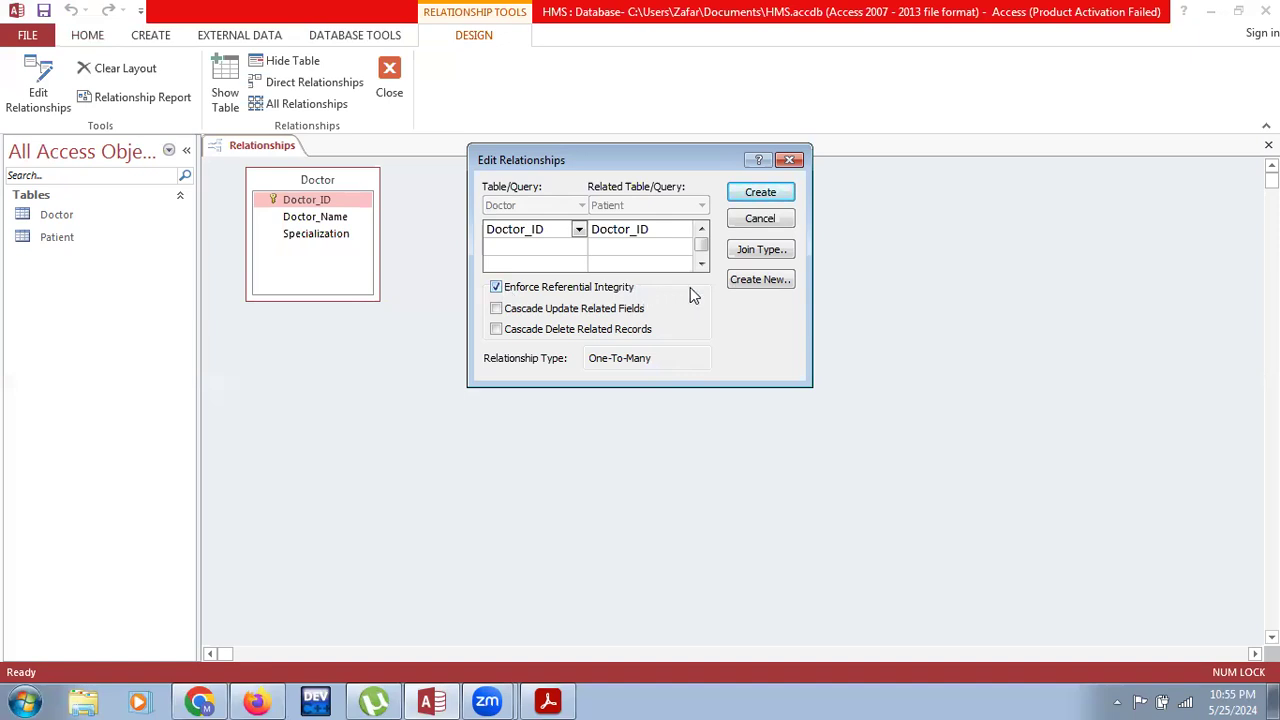
click(758, 194)
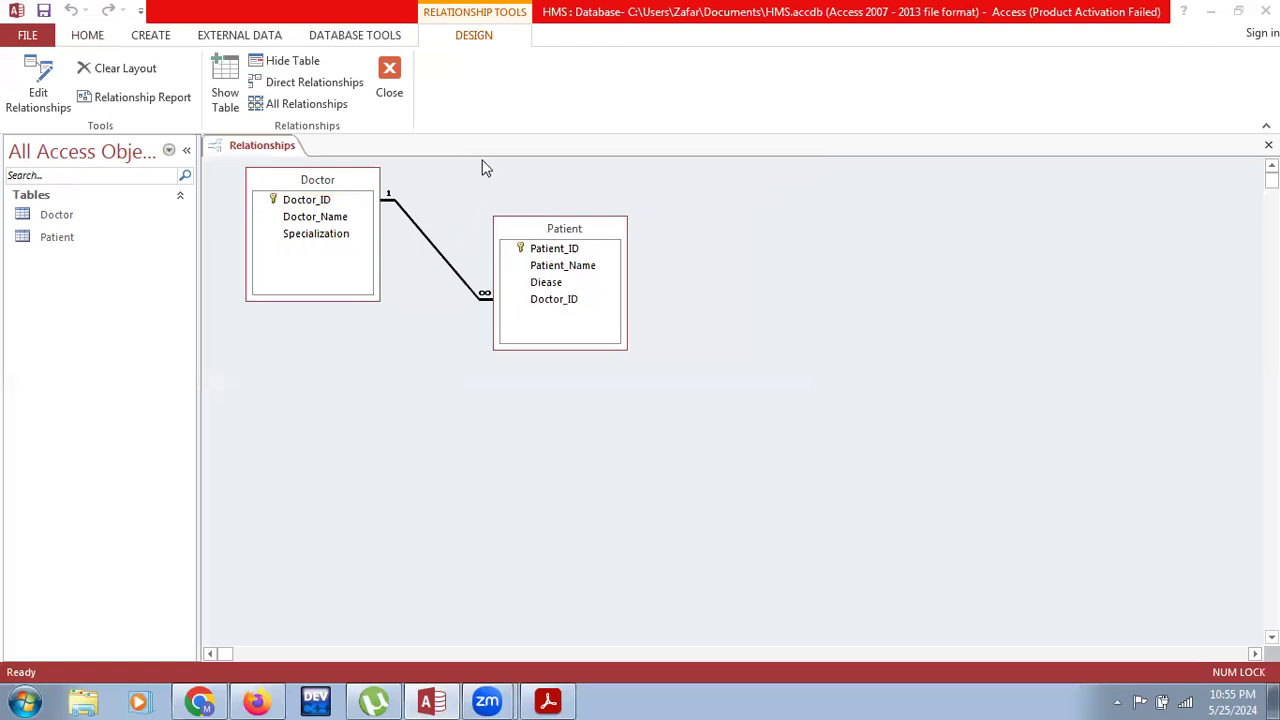
click(389, 86)
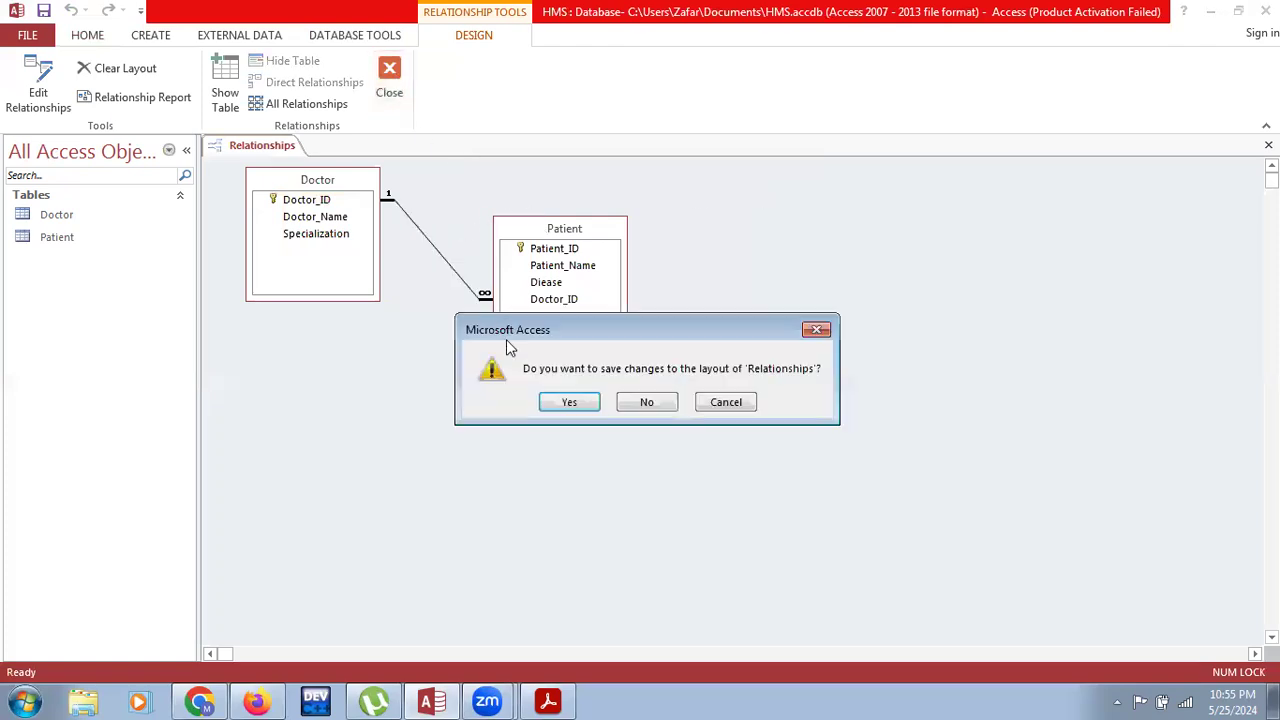
click(569, 402)
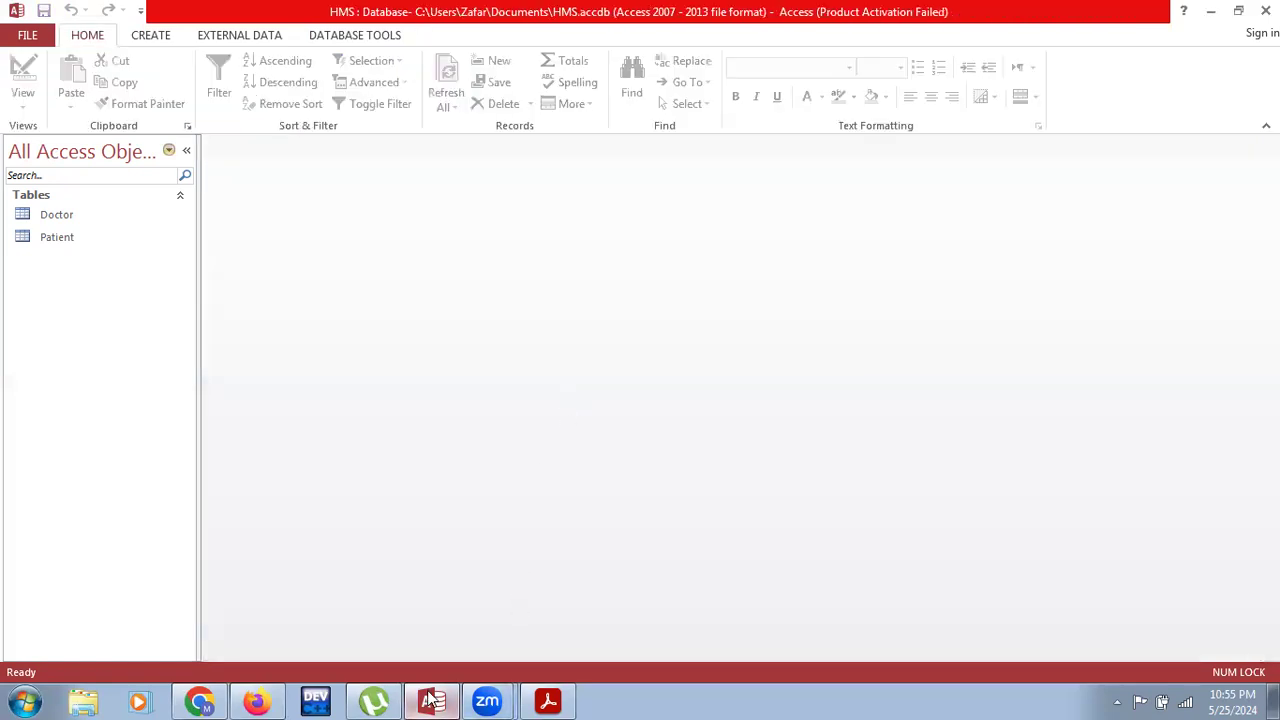
Check the exam paper's data entry requirement, then create a form from the Doctor table and show it in Form View.
click(430, 700)
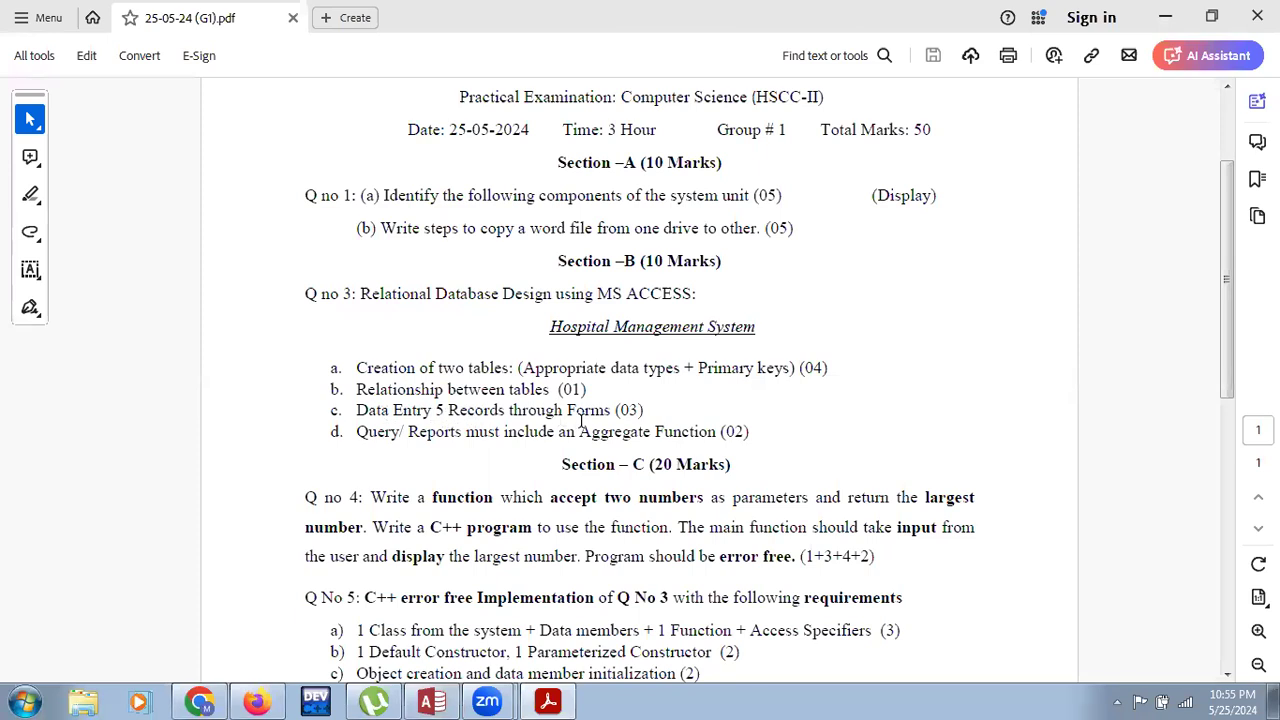
click(436, 700)
click(66, 222)
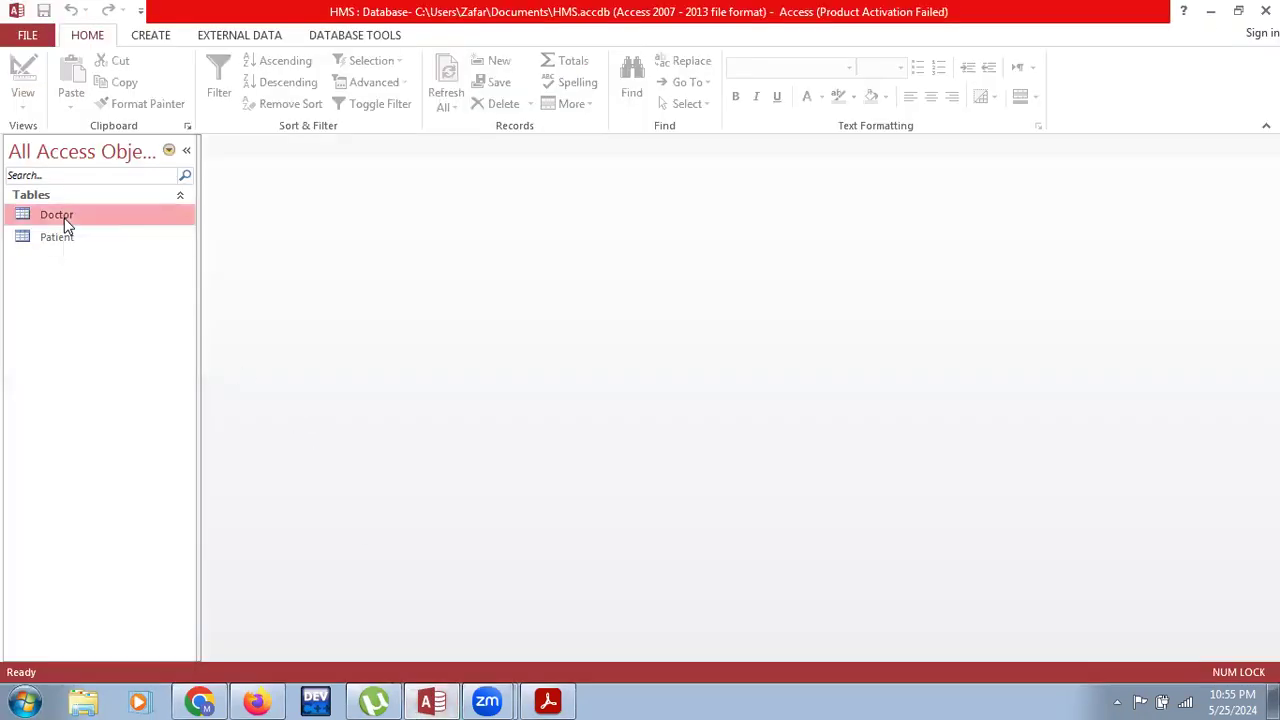
click(160, 37)
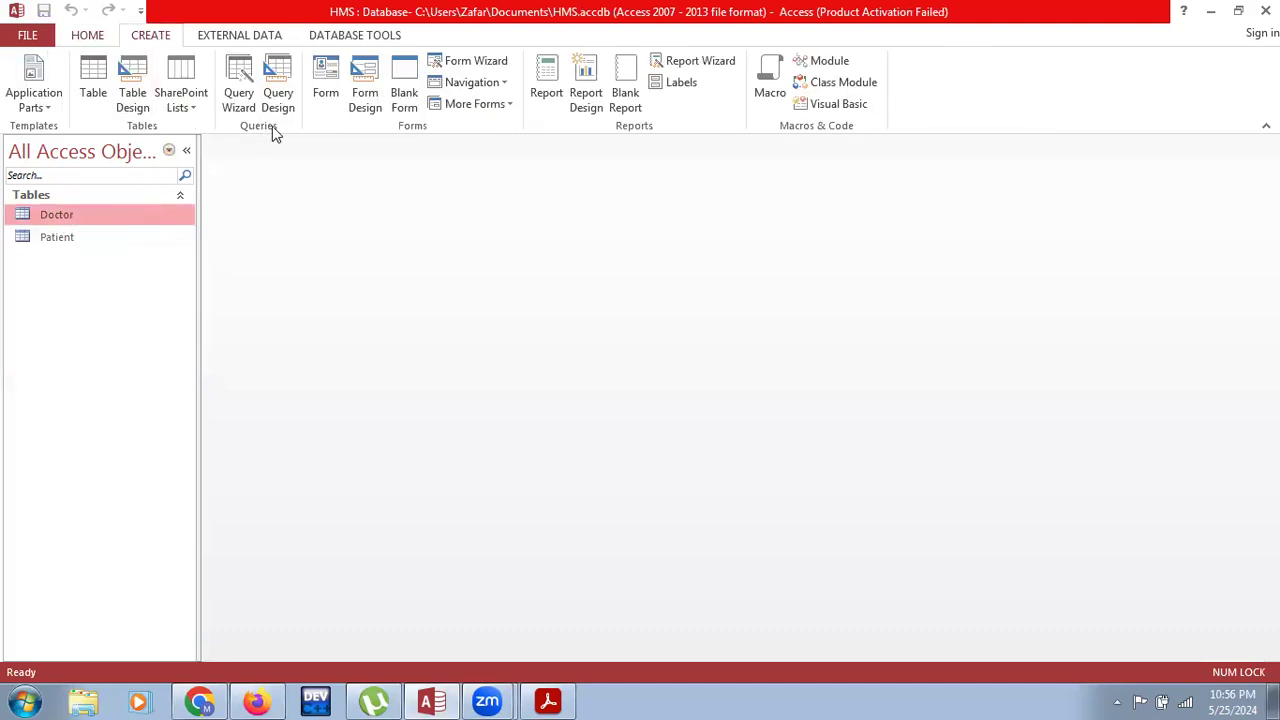
click(325, 84)
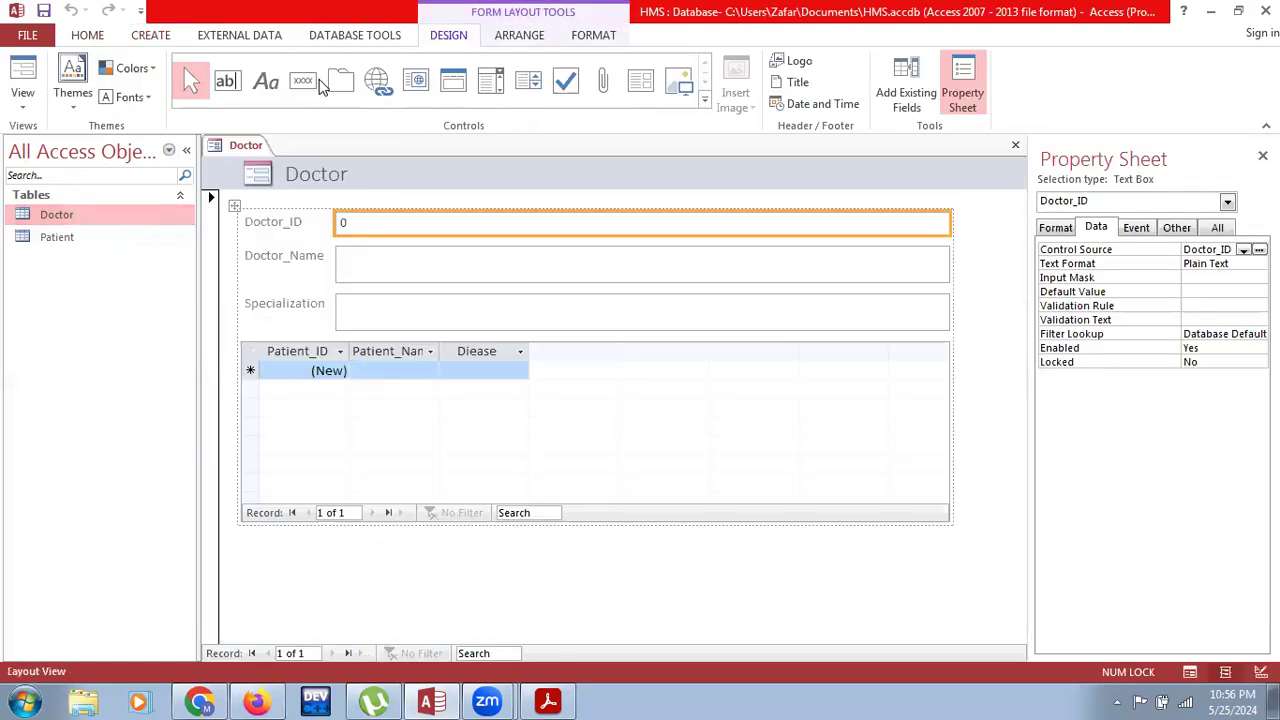
click(24, 110)
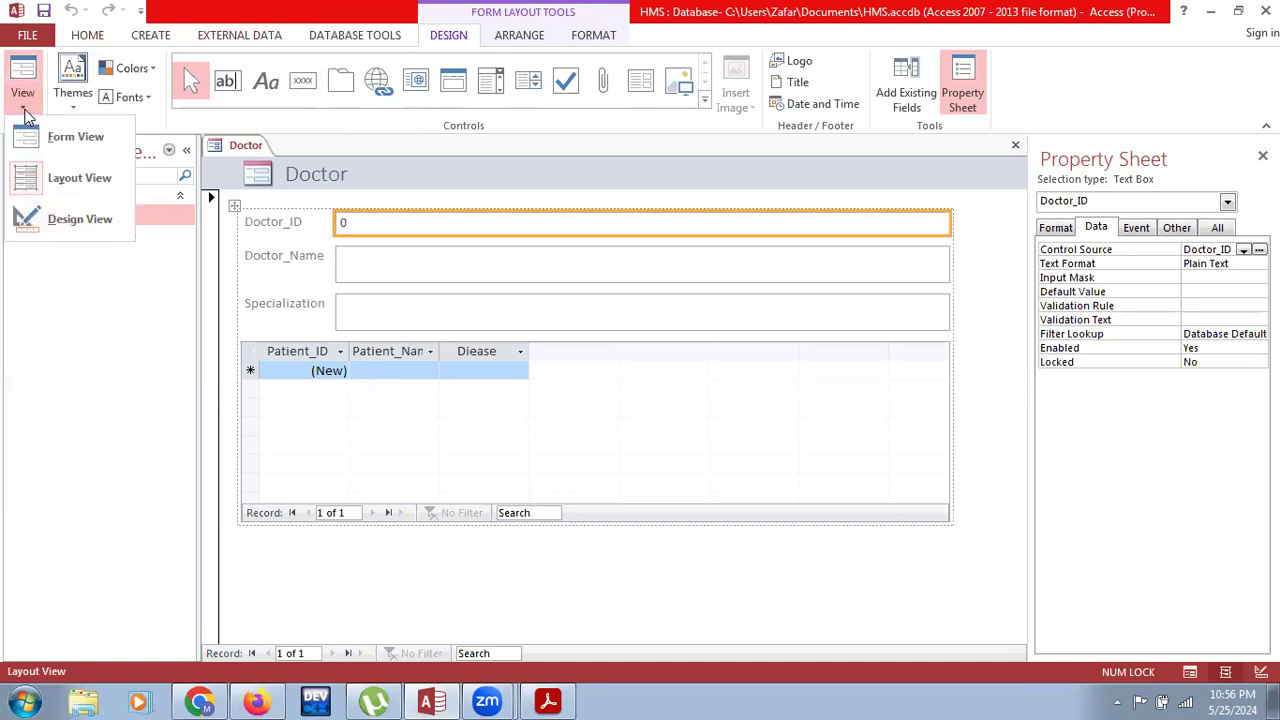
click(75, 137)
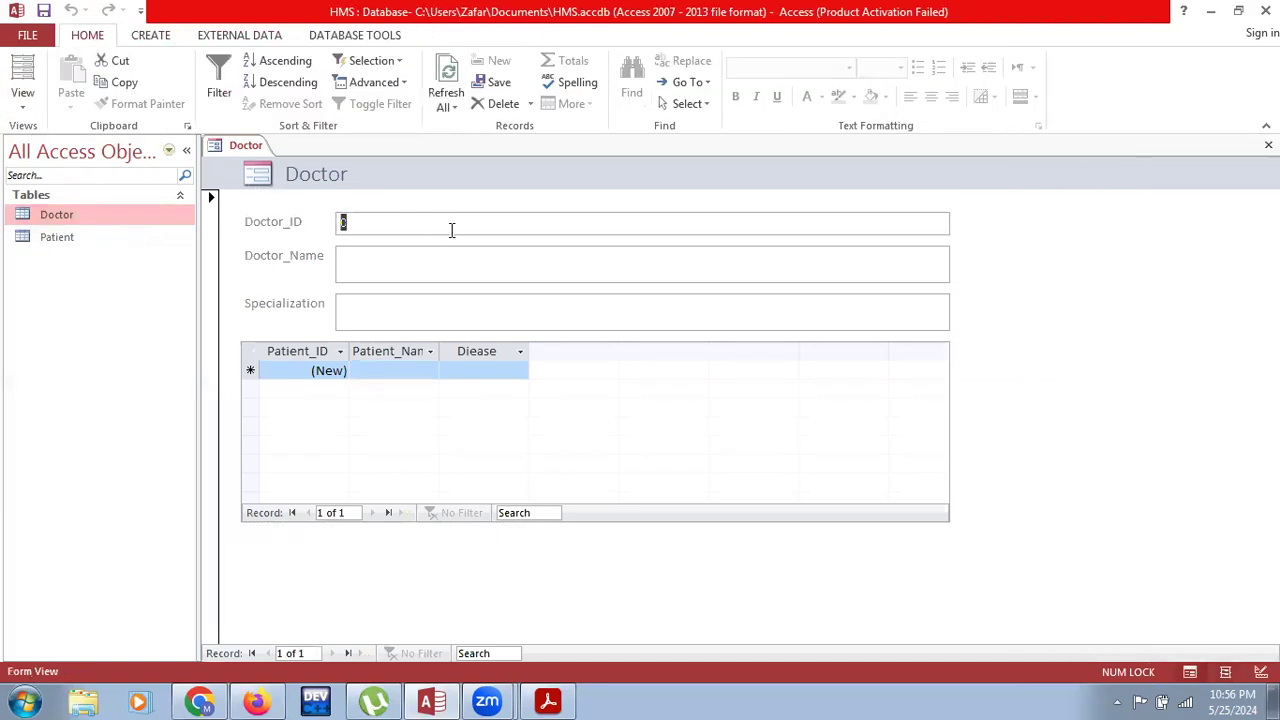
Enter the first doctor record with Doctor_ID 1, the doctor's name and specialization Medical Specialist, and advance to a new record.
text(1)
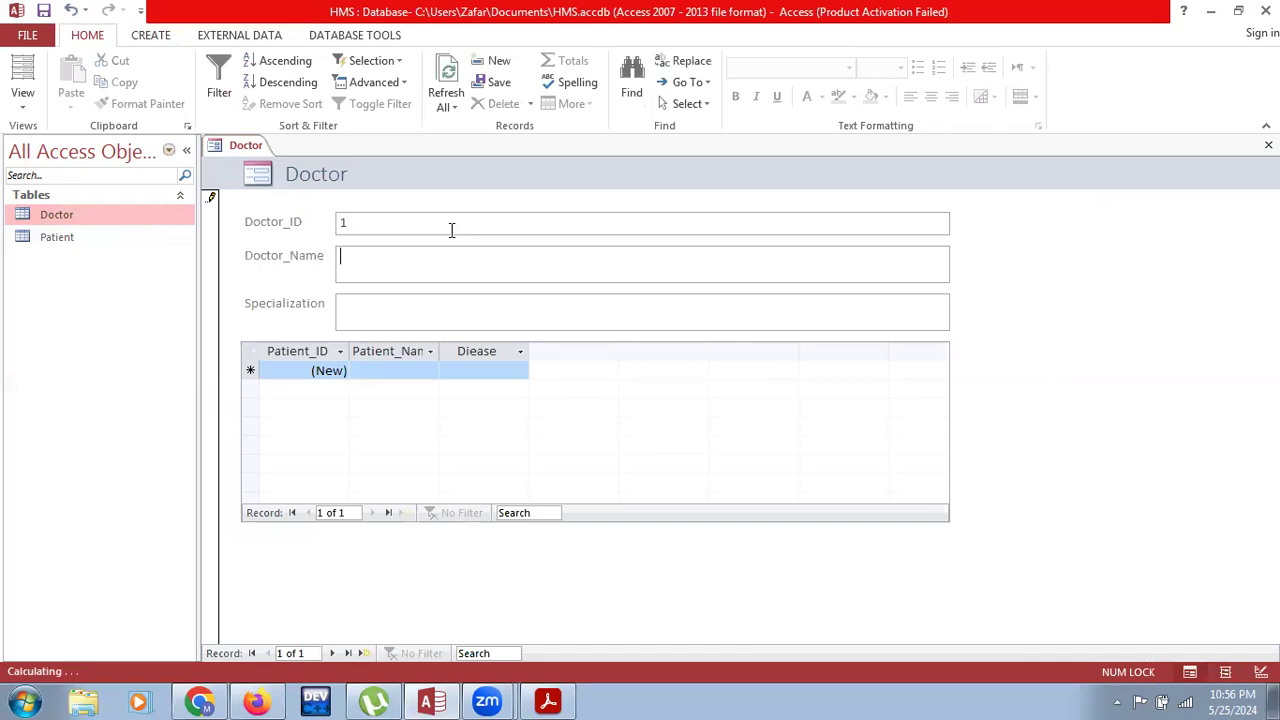
text(Dr. UmerMedical )
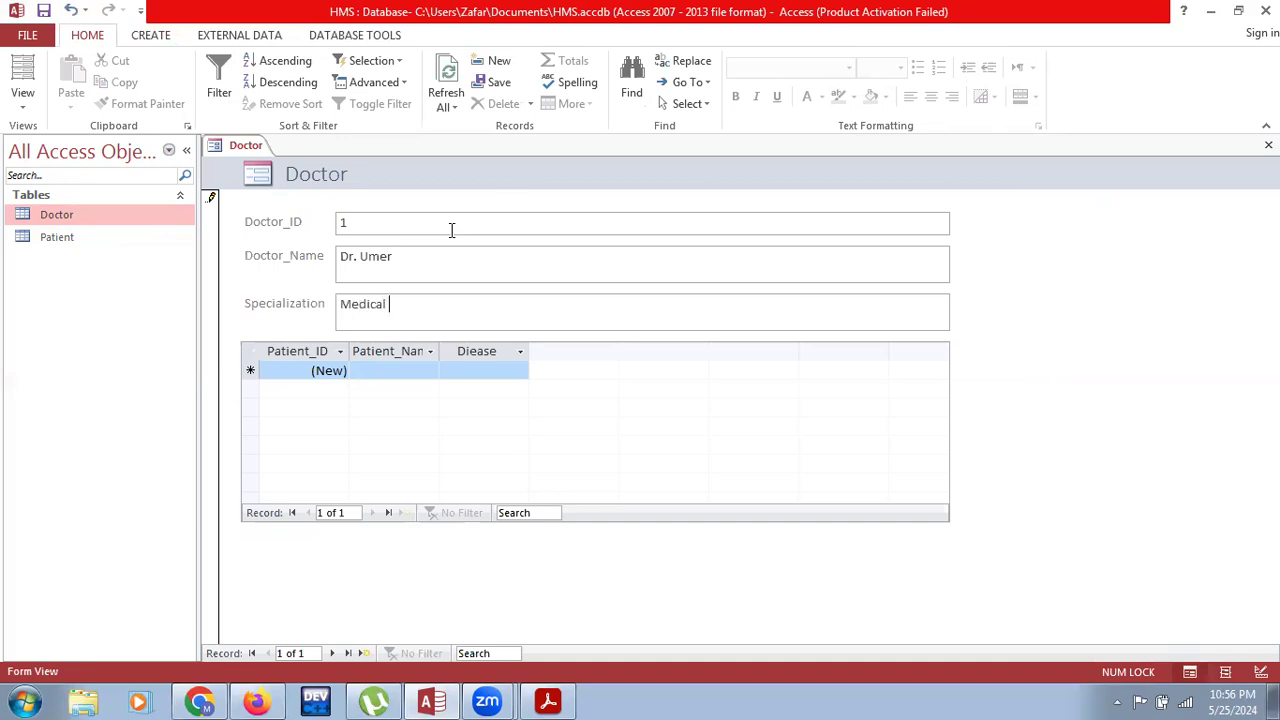
text(Specialist)
key(Tab)
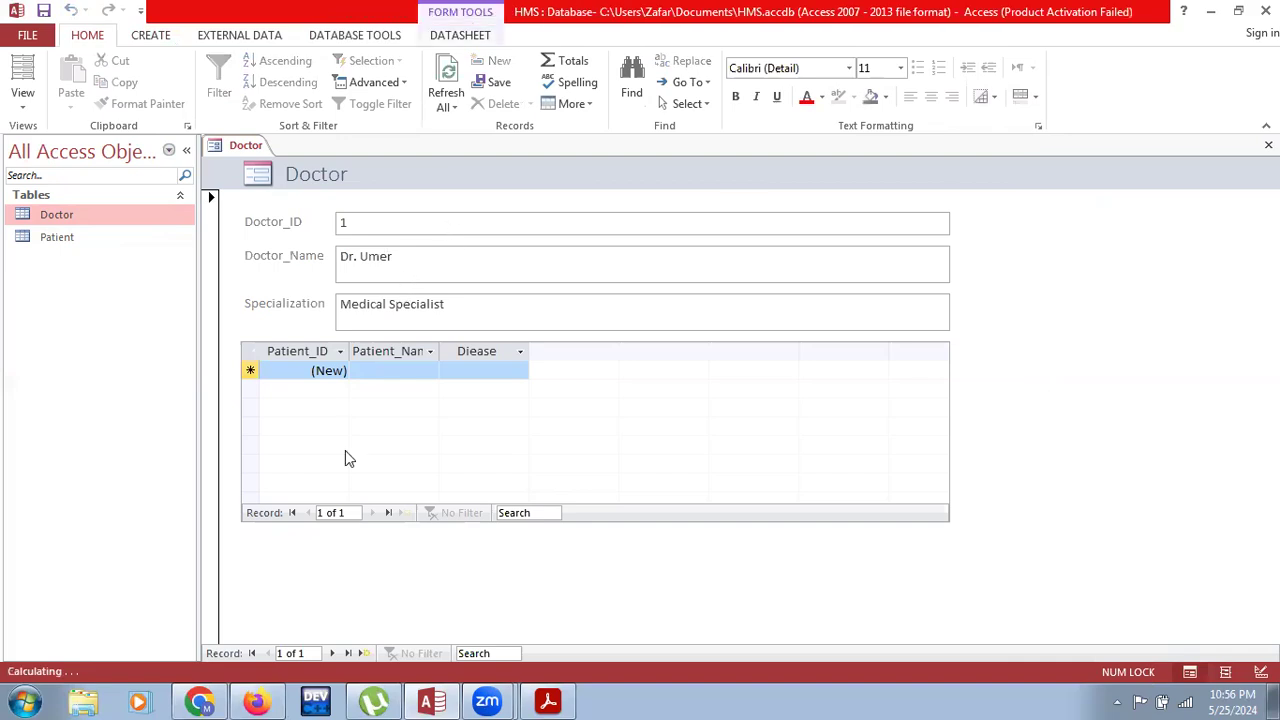
click(332, 653)
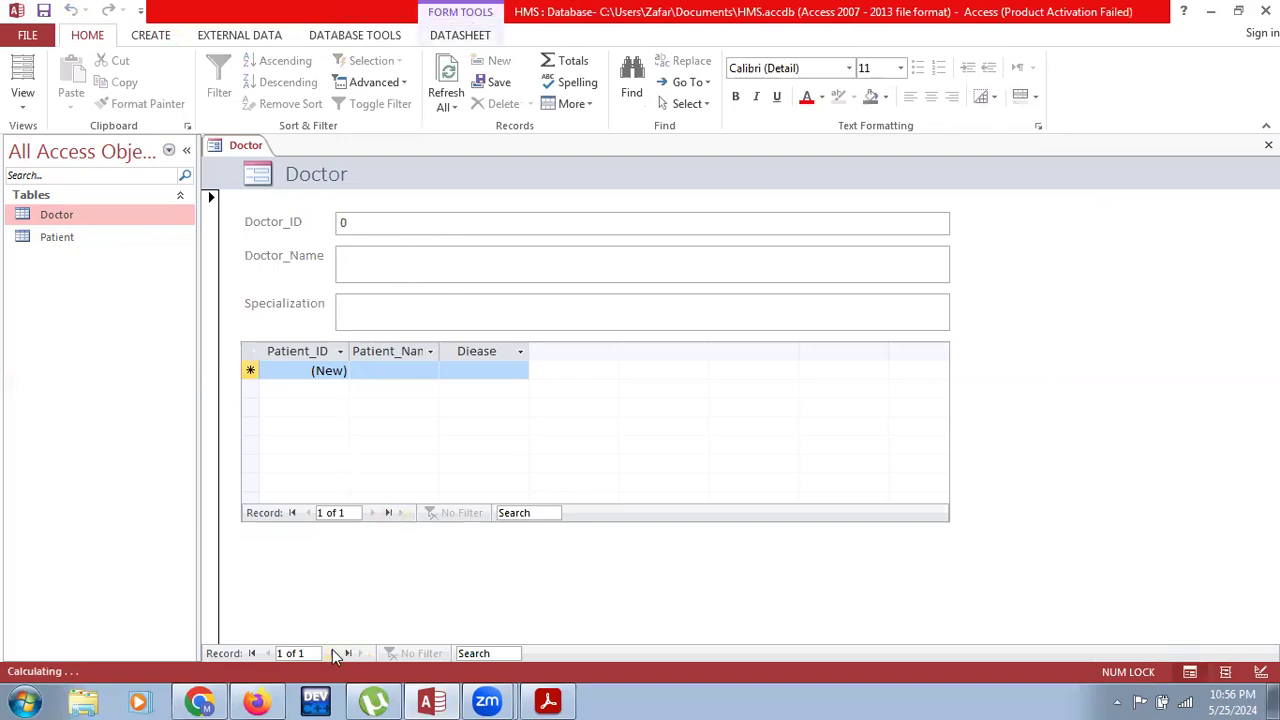
Enter the second doctor record with Doctor_ID 2, the doctor's name and specialization Heart Specialist, and advance to a new record.
click(369, 226)
key(BackSpace)
text(2)
text(Dr.)
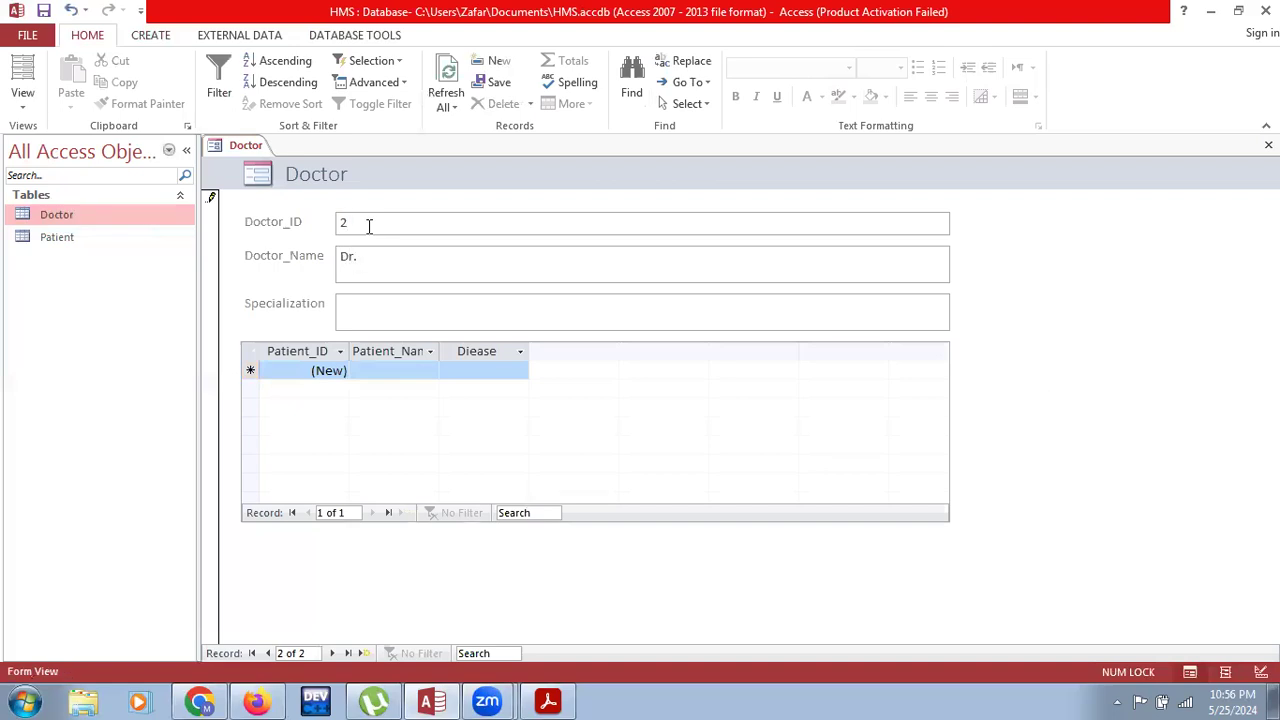
text( Irfan)
key(Tab)
text(Heart Specialist)
click(334, 653)
Enter the third doctor record with its ID, the doctor's name and specialization Gynaclogist, and advance to a new record.
click(408, 220)
key(BackSpace)
text(Dr. Lubna)
key(Tab)
text(Gynaclogist)
click(332, 653)
Recheck the exam paper, then close the doctor entry form and save it as Doctor.
click(435, 700)
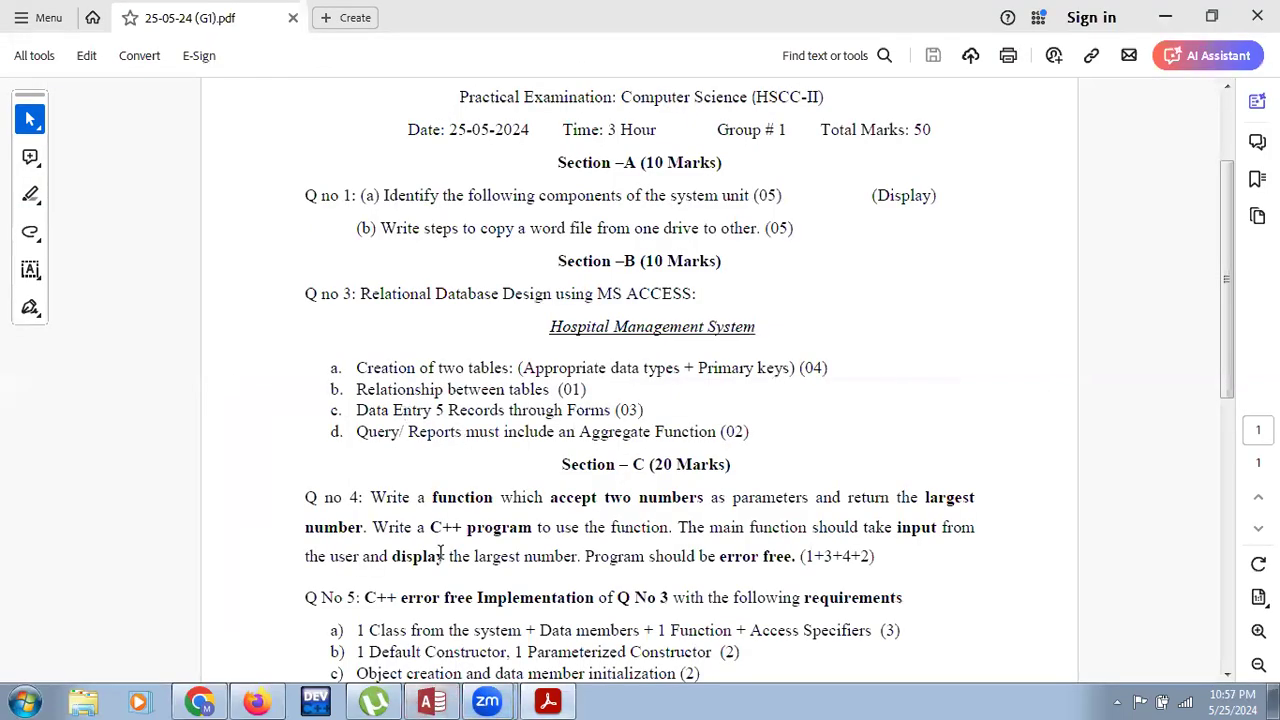
click(432, 700)
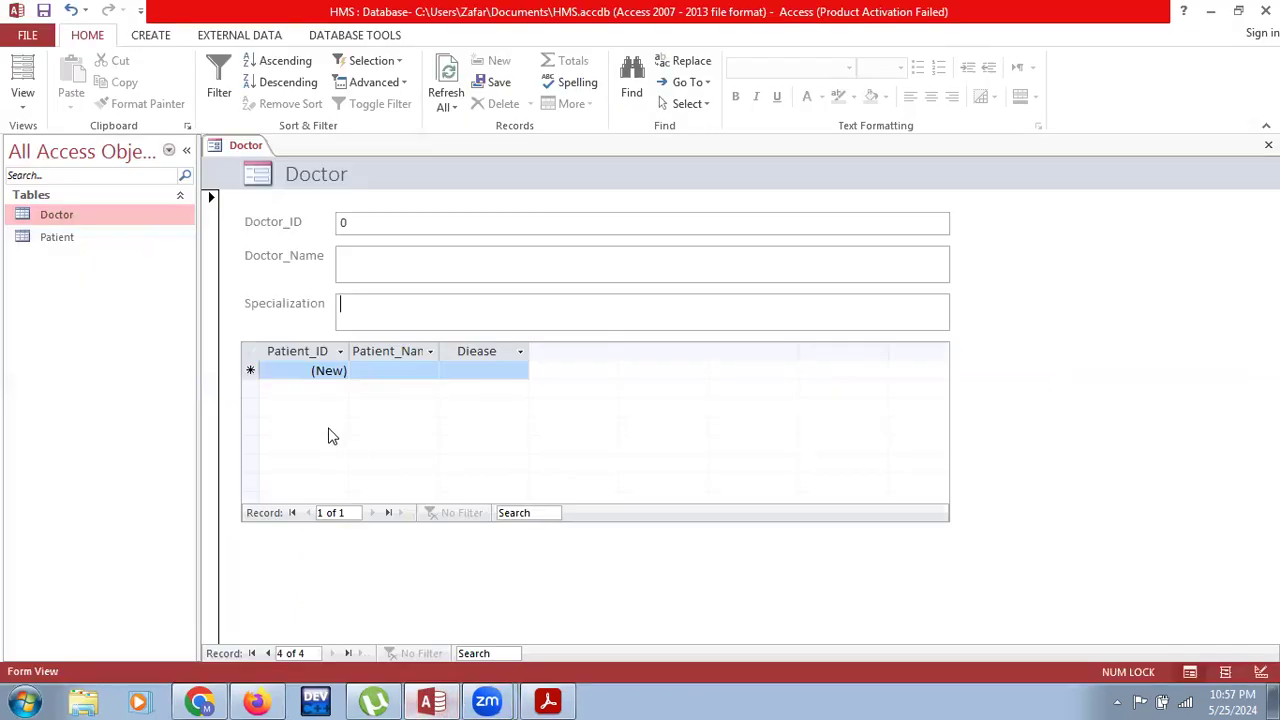
right_click(255, 150)
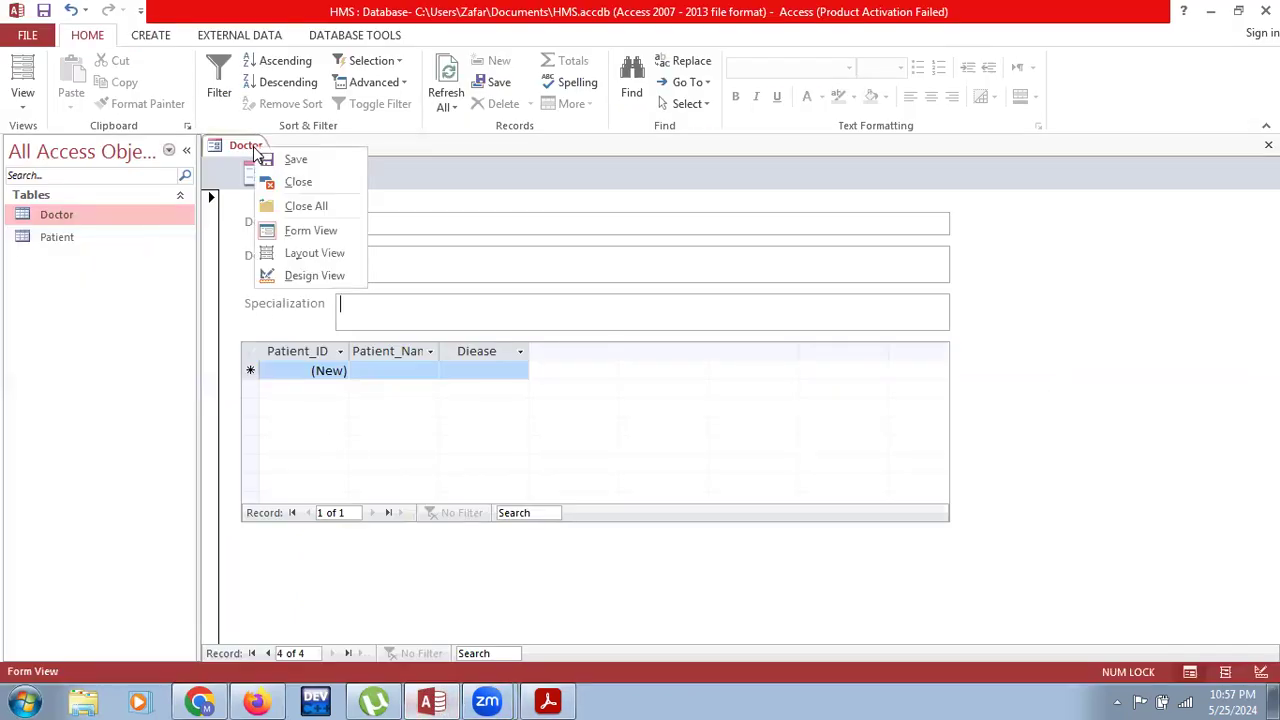
click(299, 182)
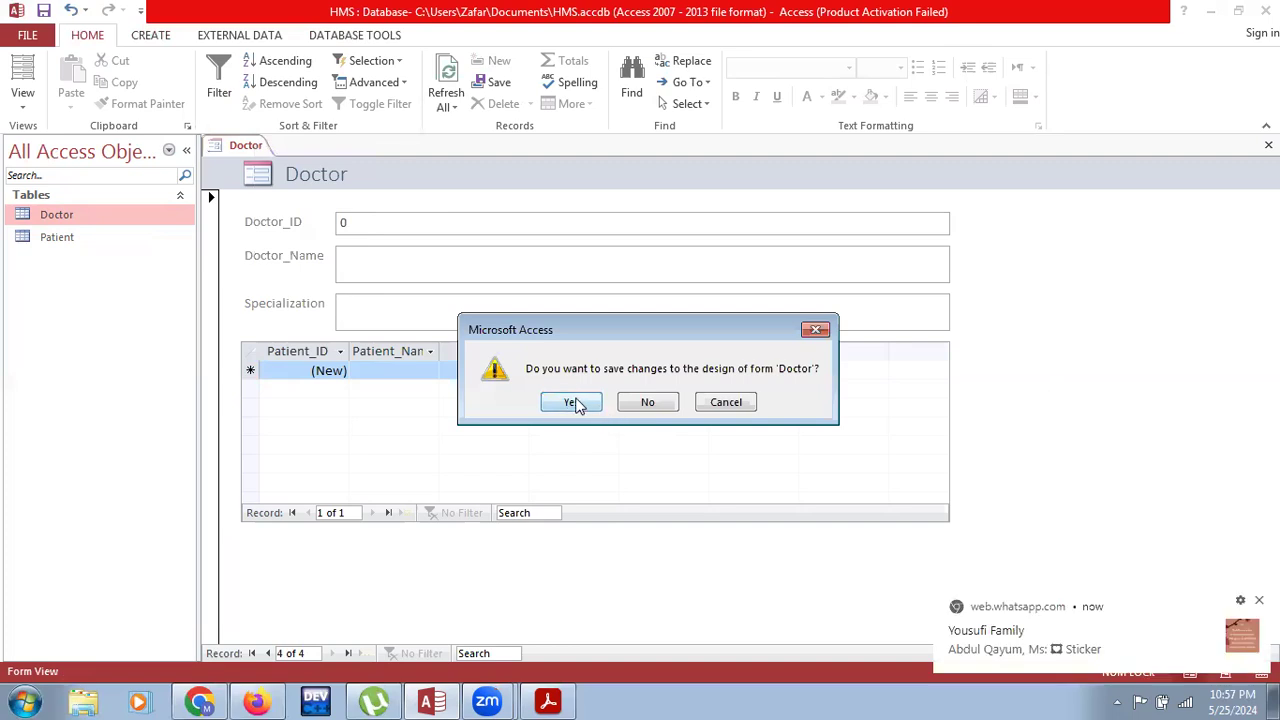
click(574, 403)
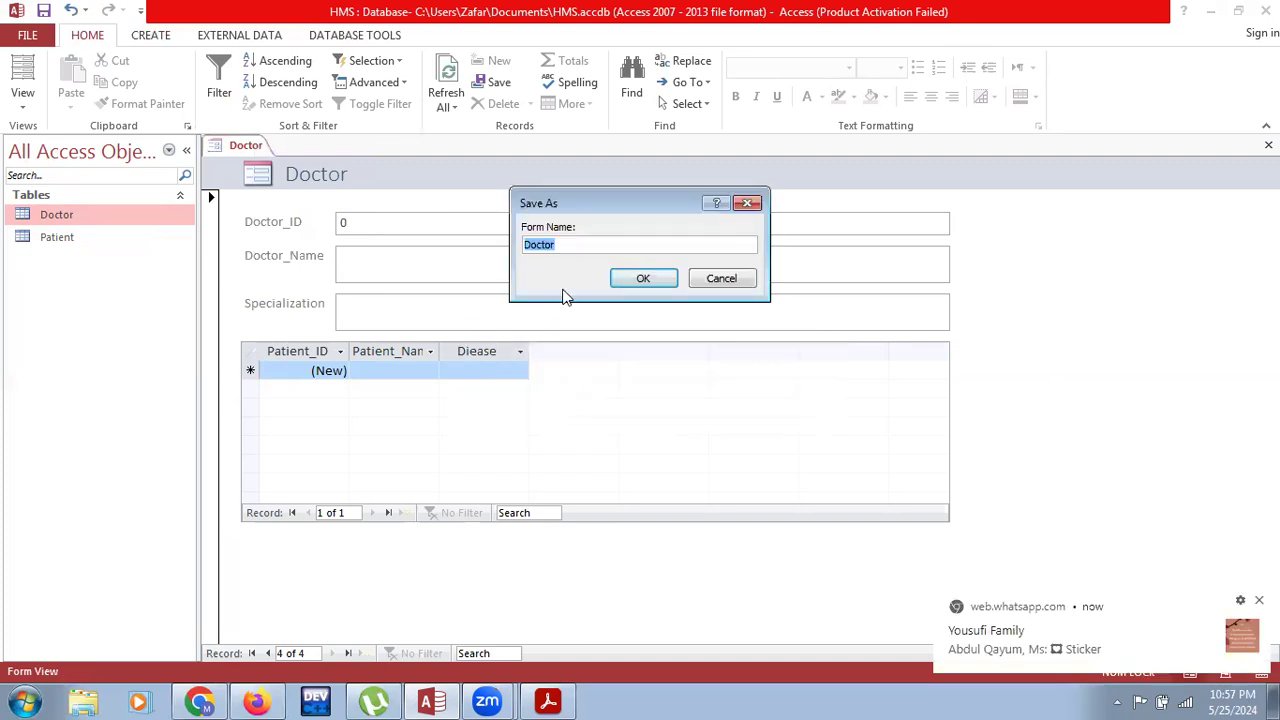
click(641, 278)
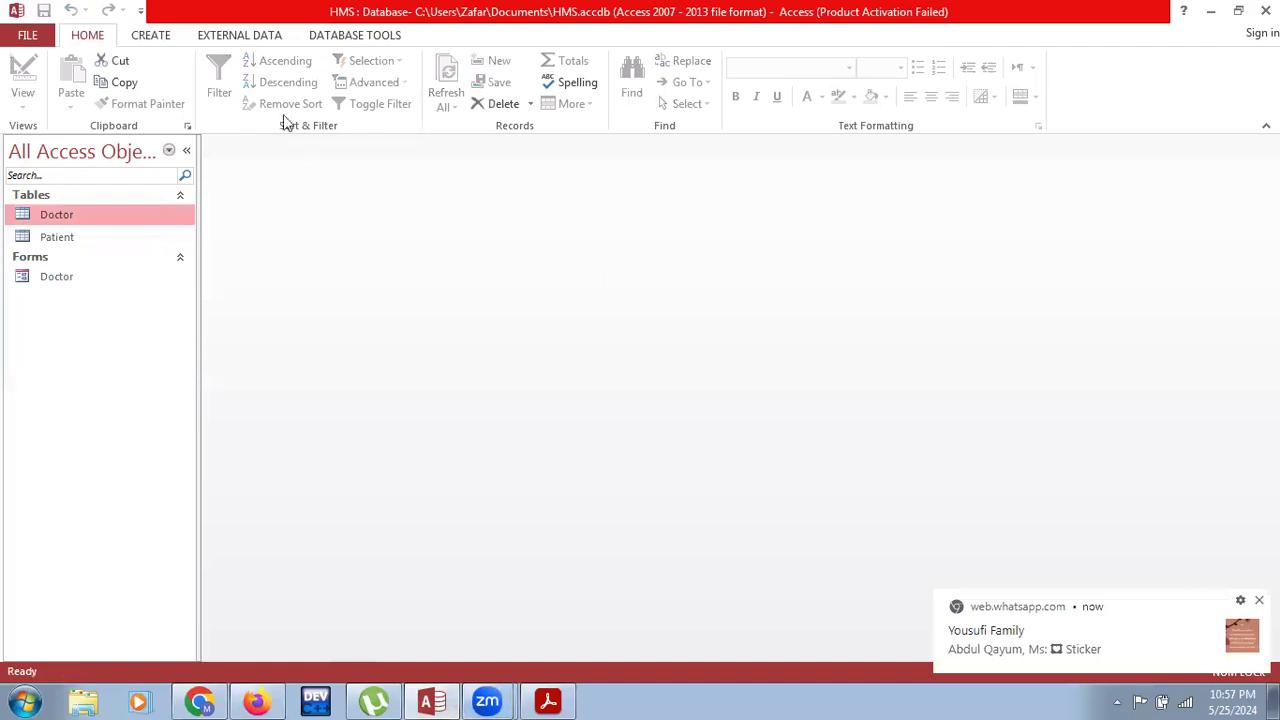
Start a new form with the Form Wizard and include all fields of the Patient table.
click(155, 38)
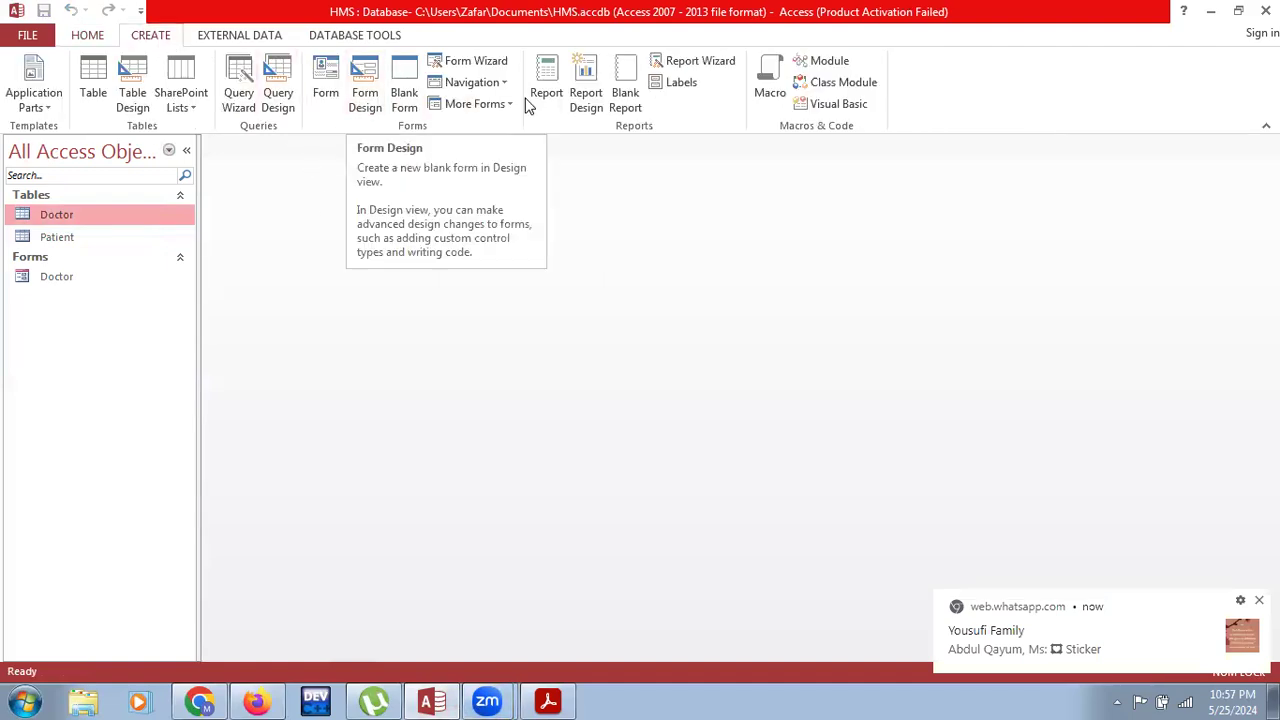
click(476, 62)
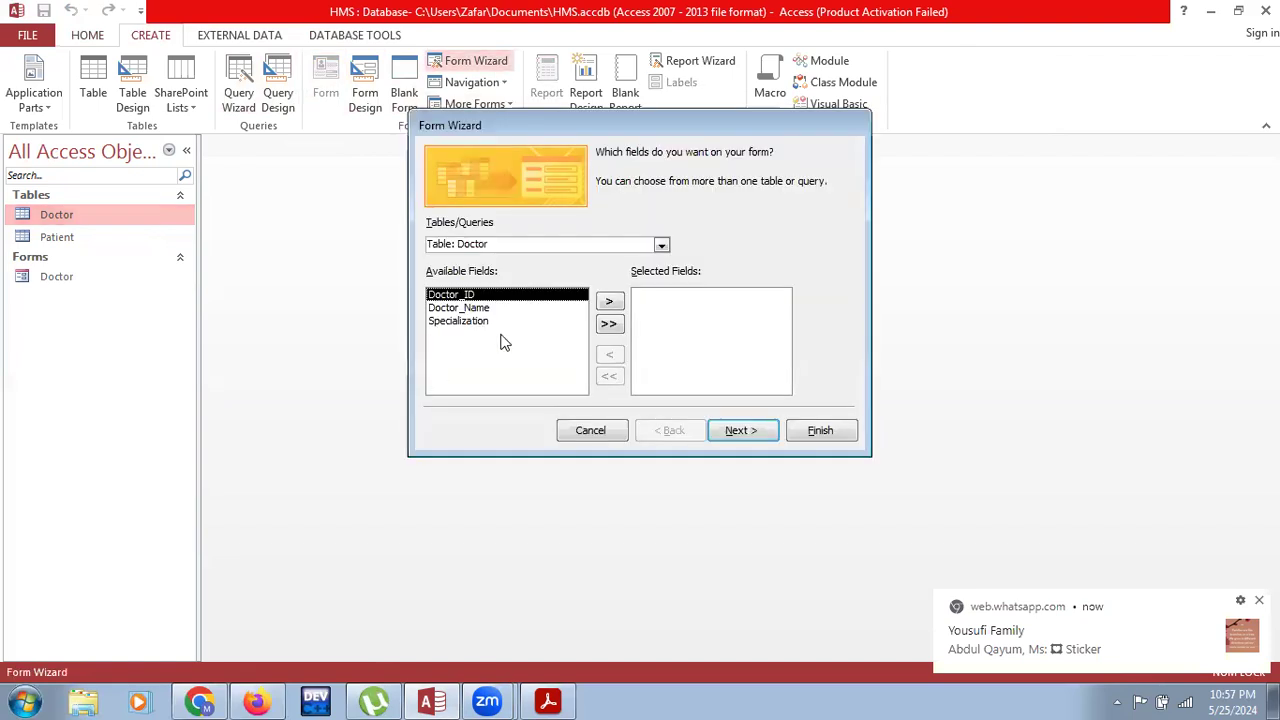
click(661, 246)
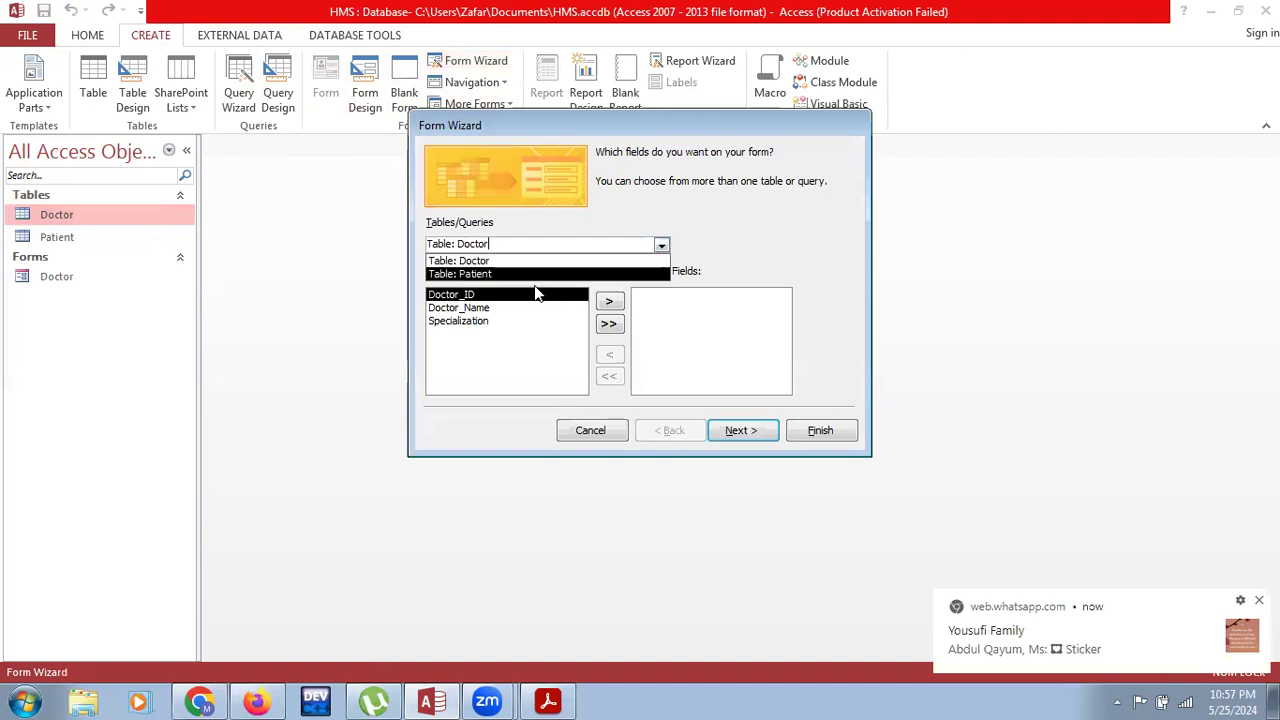
click(538, 272)
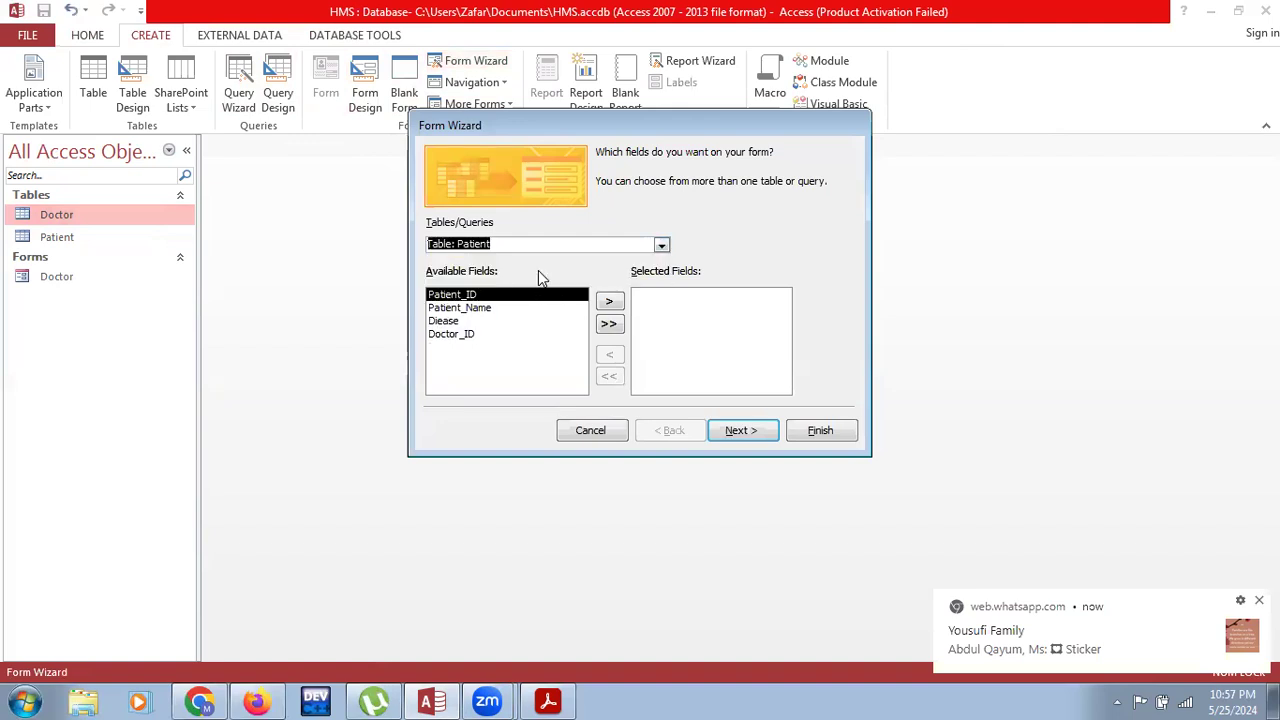
click(609, 325)
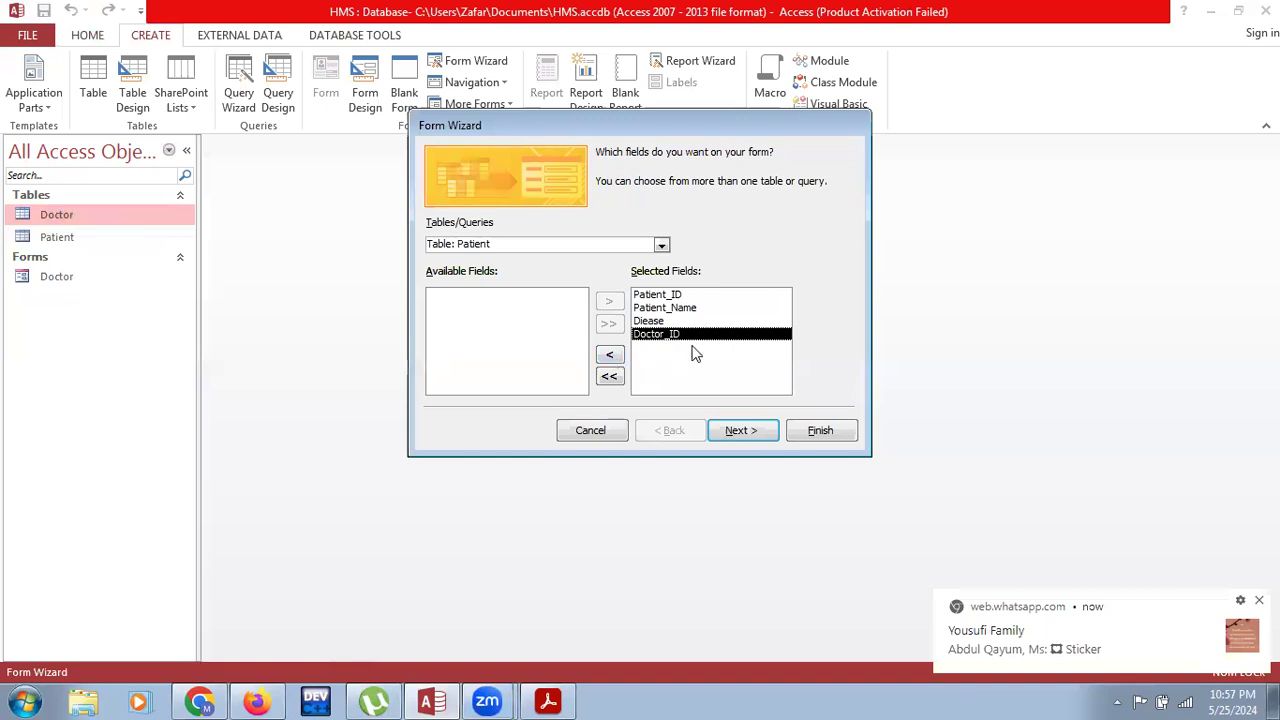
Finish the Patient form wizard with the Columnar layout and the title Patient, opening the form for data entry.
click(739, 433)
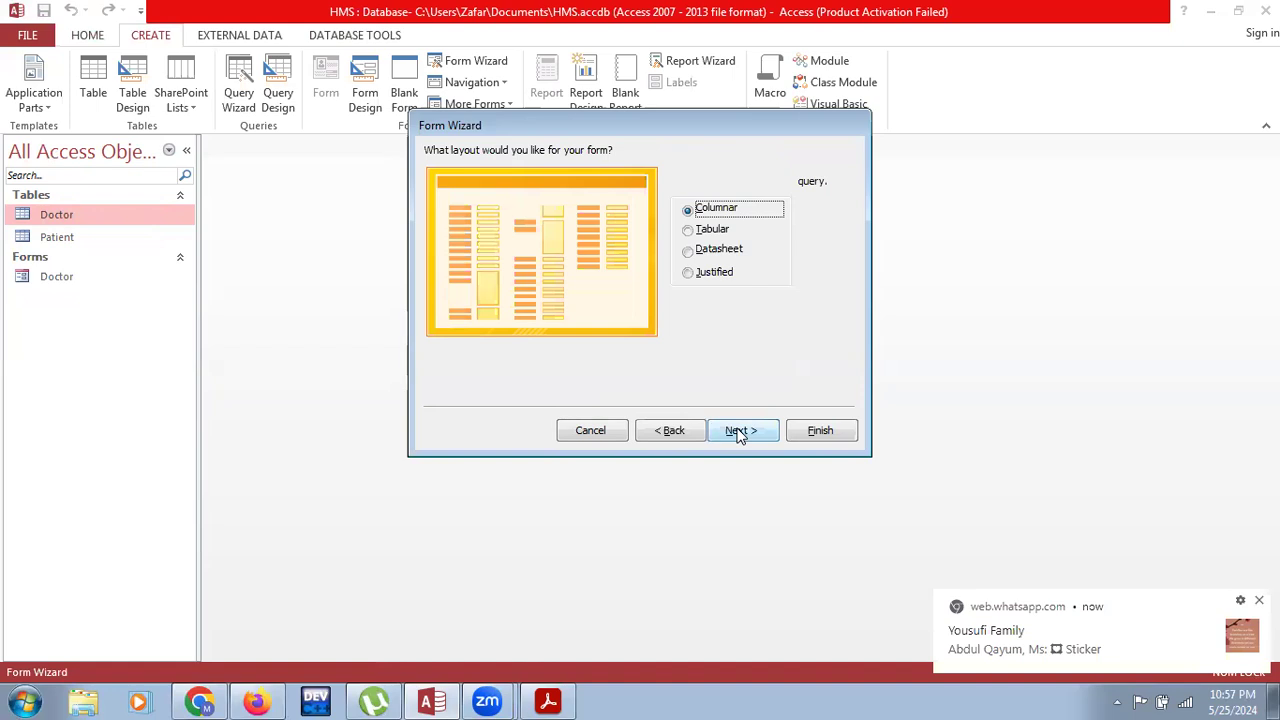
click(739, 431)
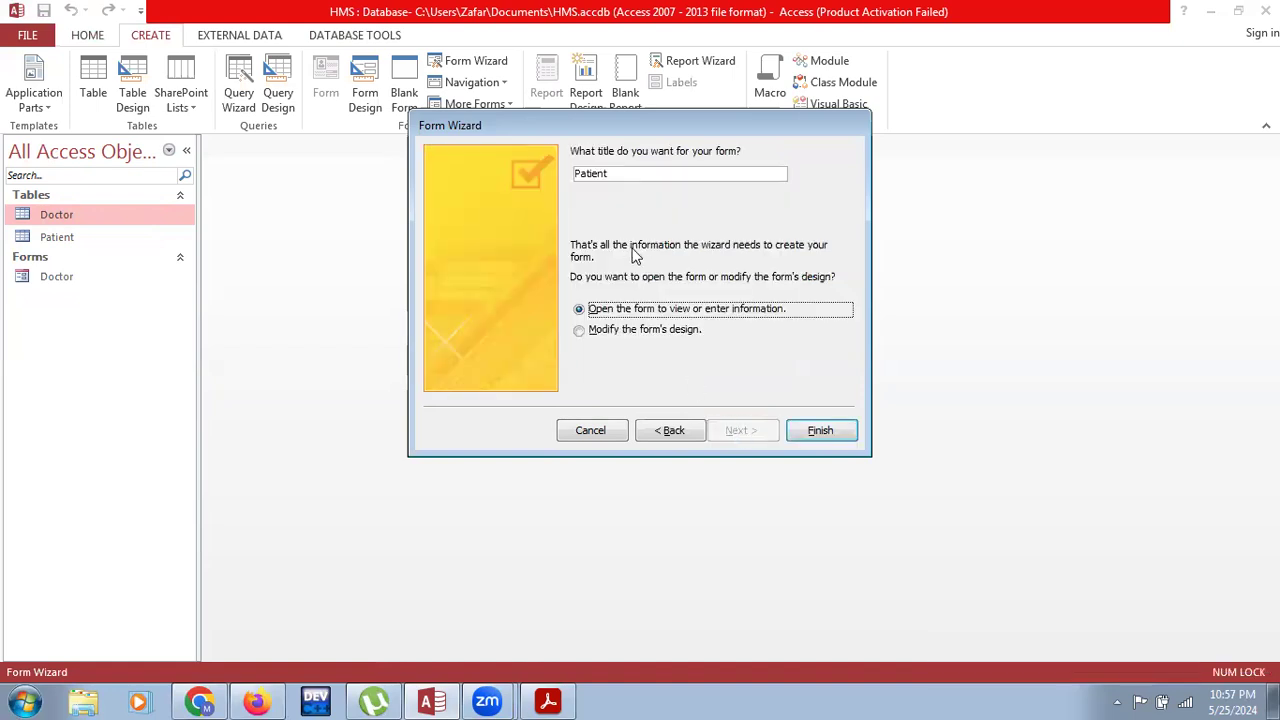
click(818, 431)
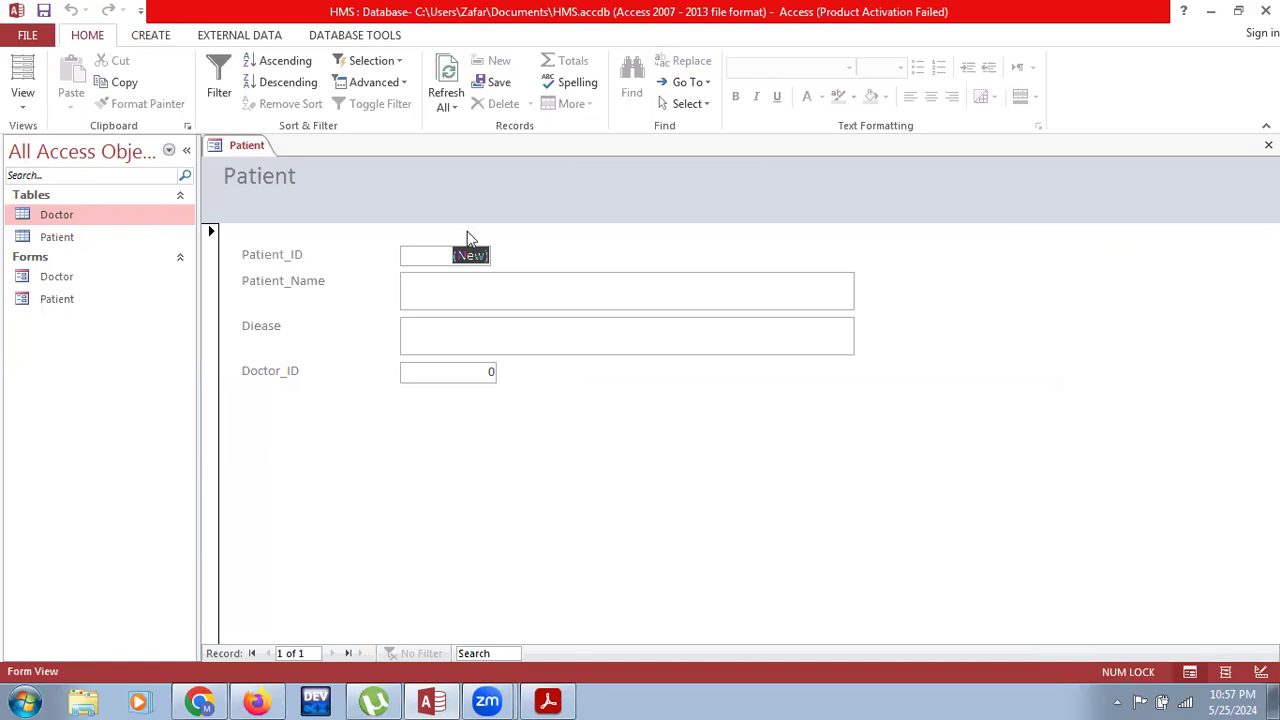
Enter the first patient record with the patient's name, Diease Sugar and Doctor_ID 1, and advance to a new record.
click(463, 287)
text(Ali)
key(Tab)
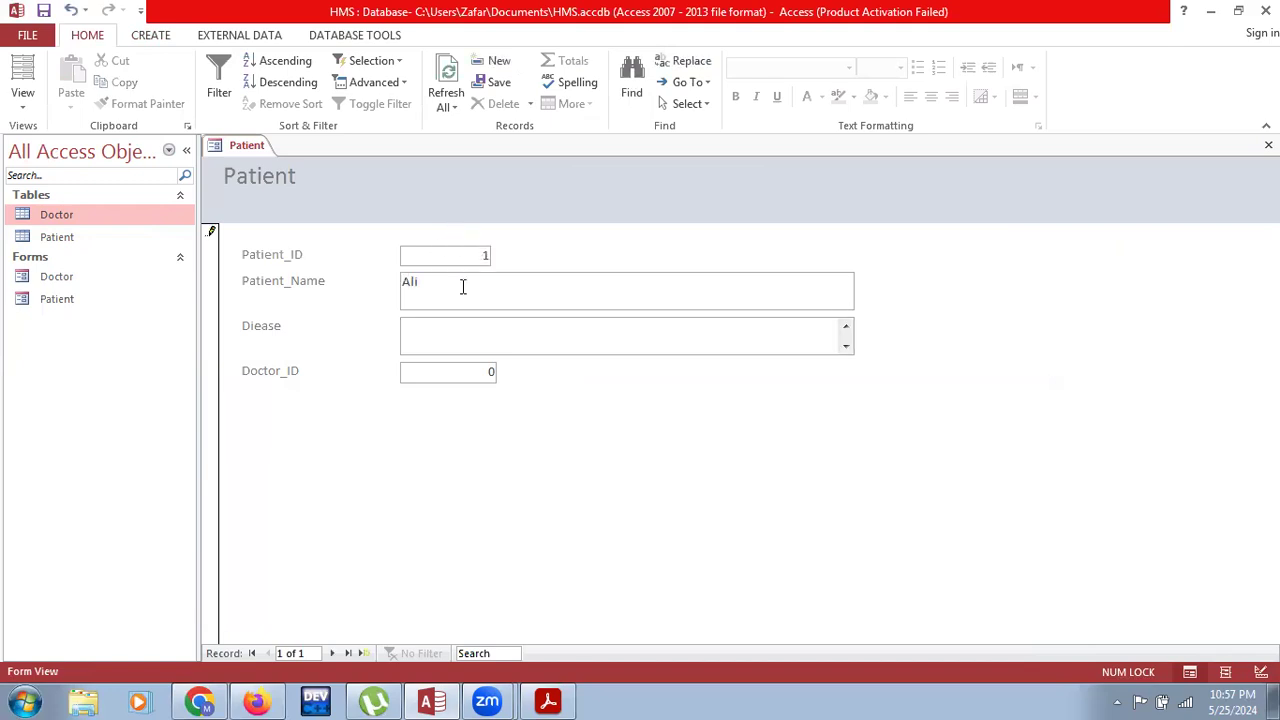
text(Sugar)
key(Tab)
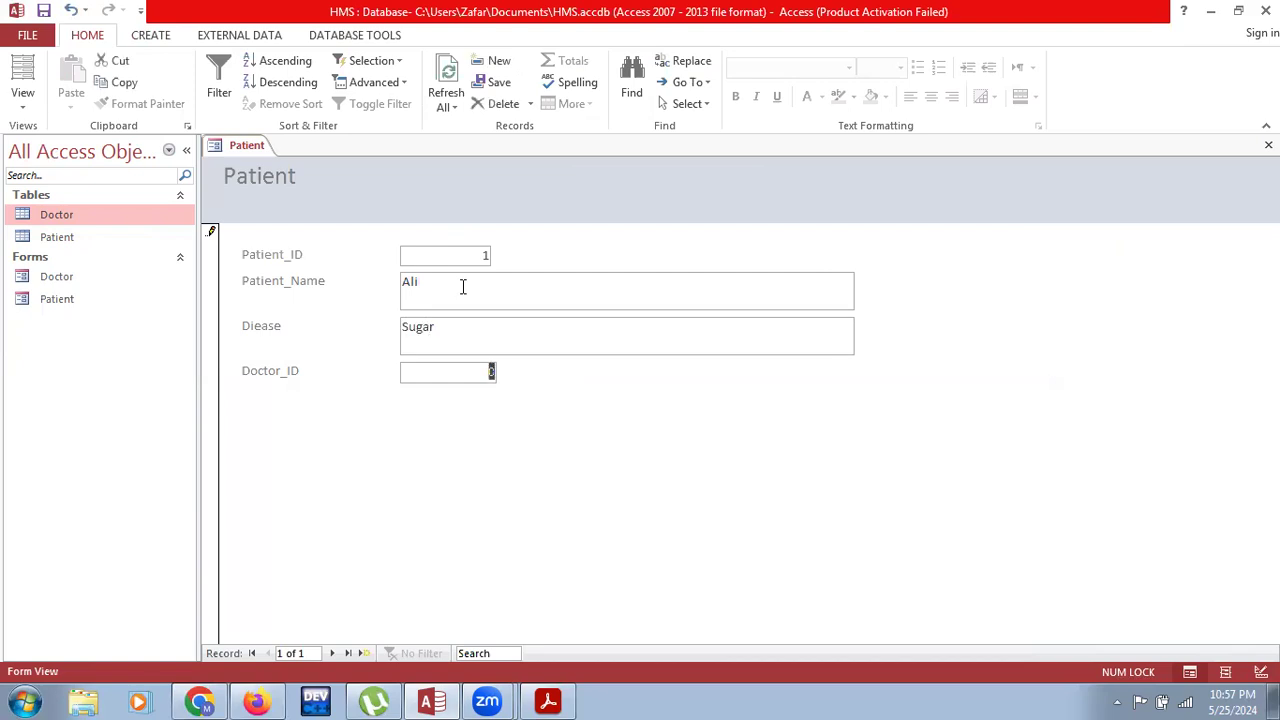
text(1)
key(Tab)
Enter the second patient record with the patient's name, Diease Blood Pressure and Doctor_ID 2, and advance to a new record.
click(463, 287)
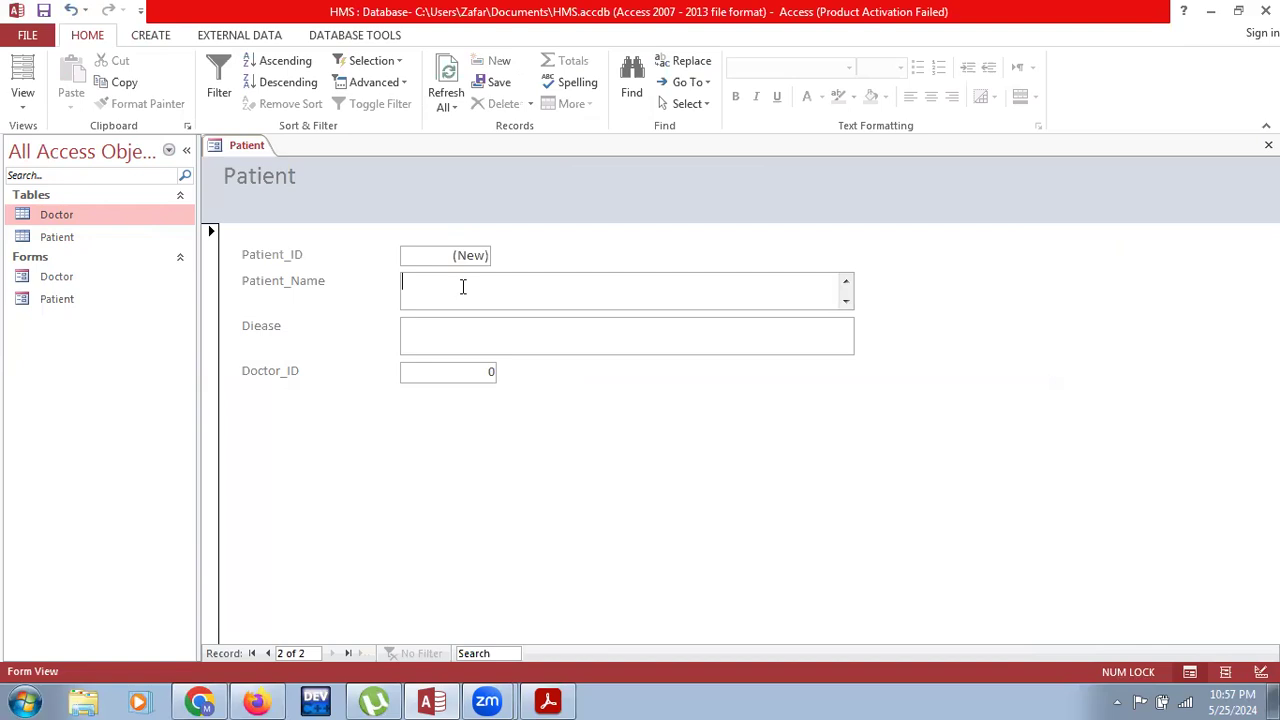
text(Kashif)
key(Tab)
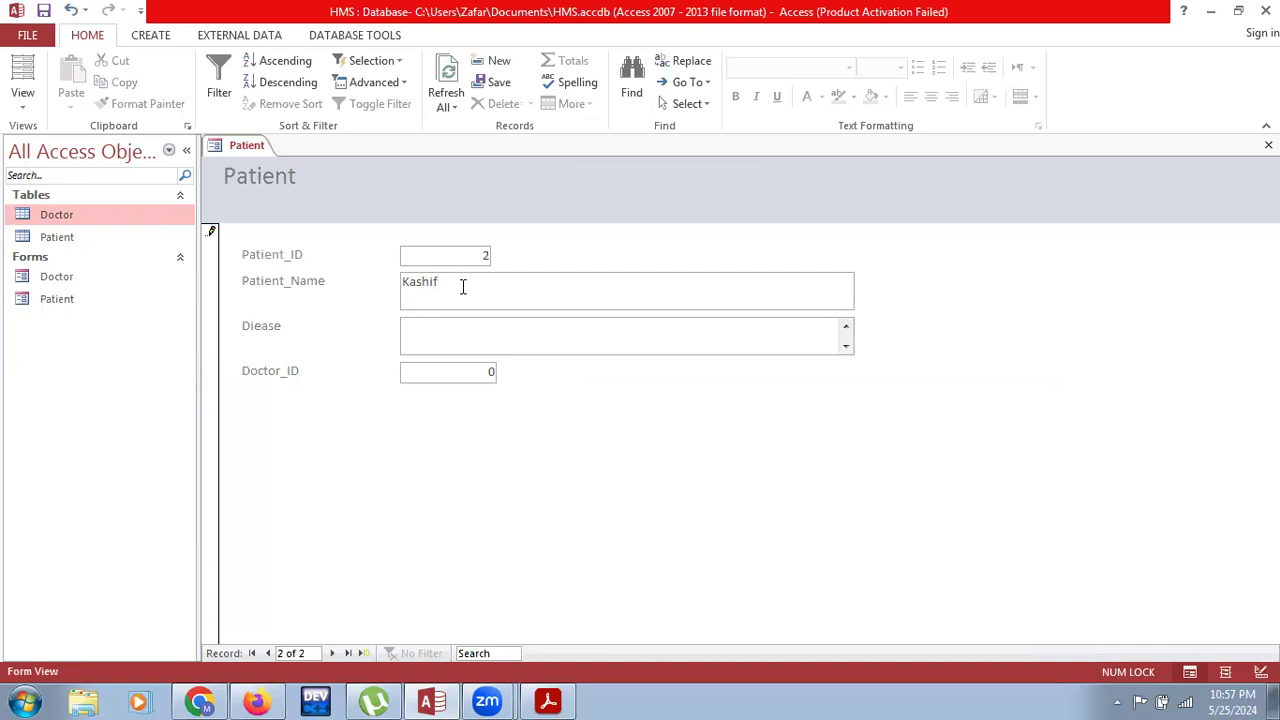
text(Blood Pressure)
key(Tab)
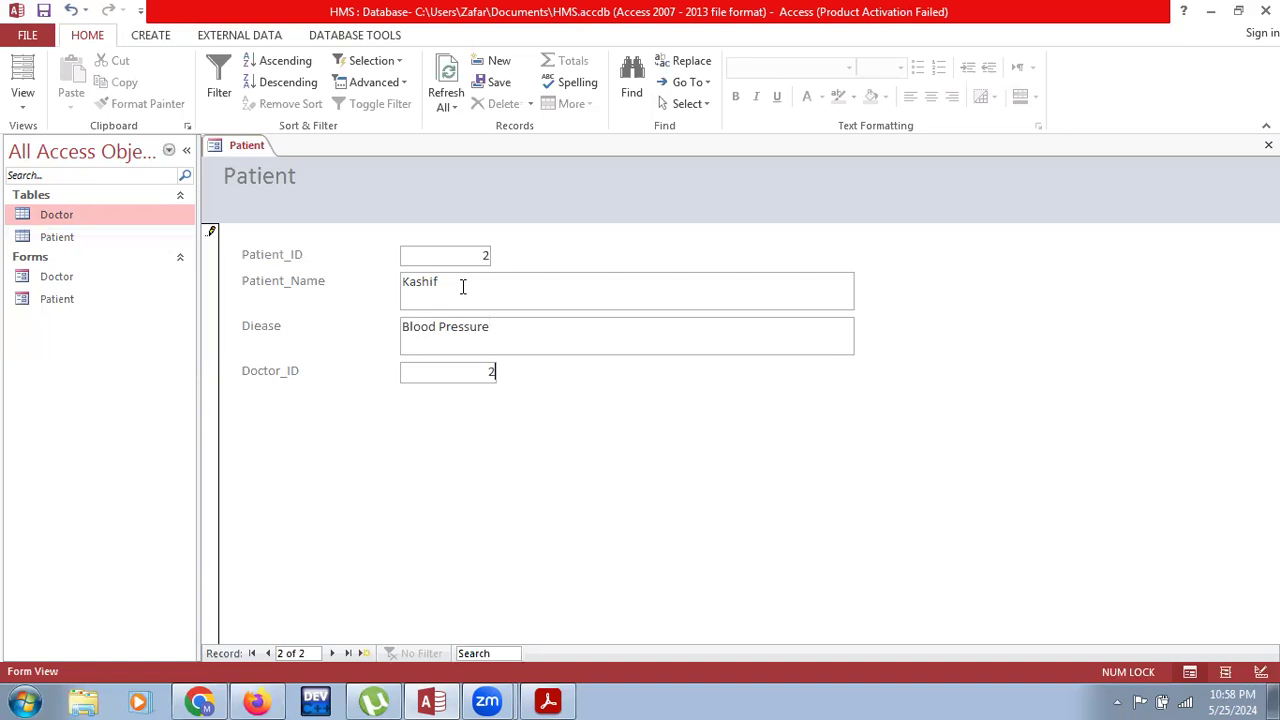
key(Tab)
key(Tab)
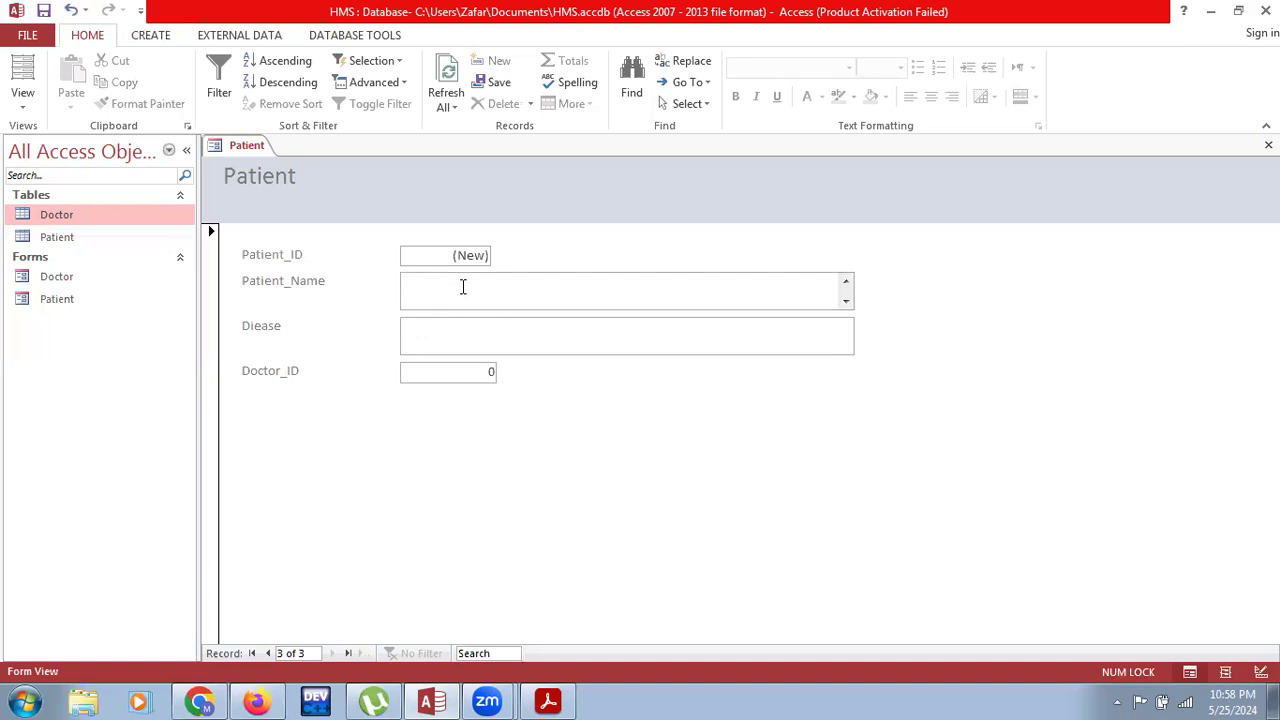
Enter the third patient record with the patient's name, Diease Pregnancy and Doctor_ID 3, and advance to a new record.
text(Sana)
key(Tab)
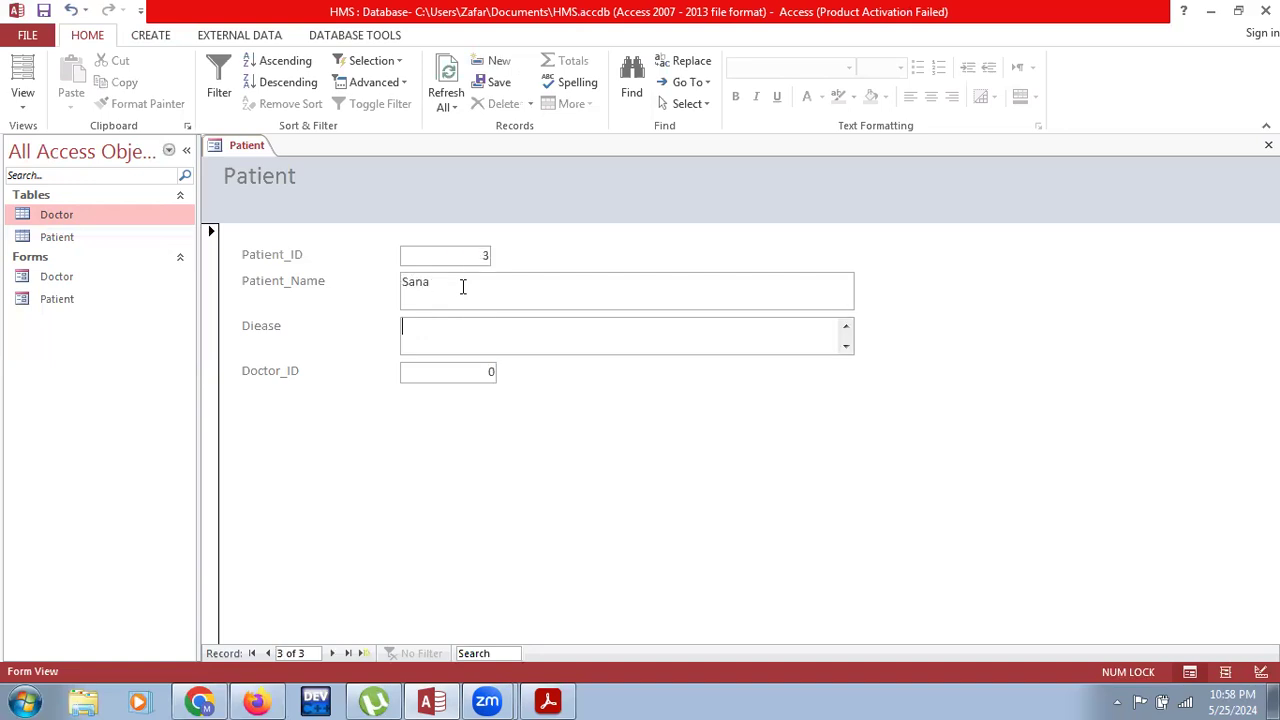
text(Pregnancy)
key(Tab)
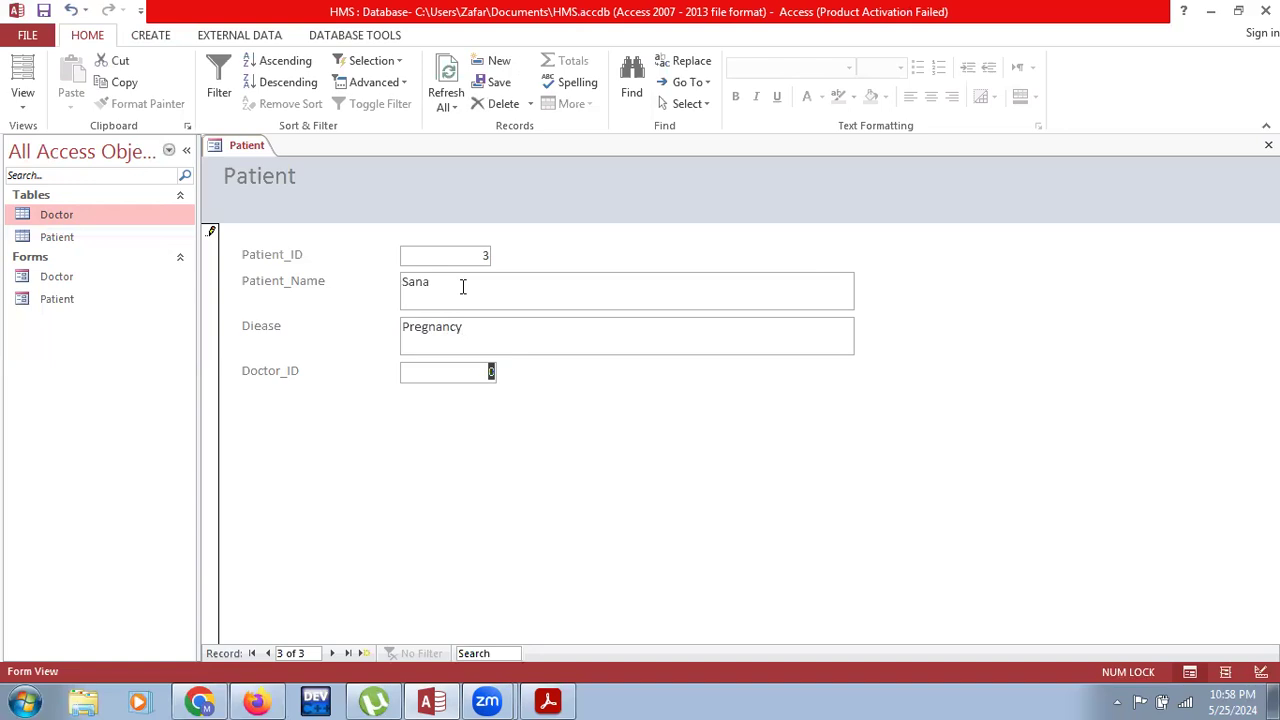
key(Tab)
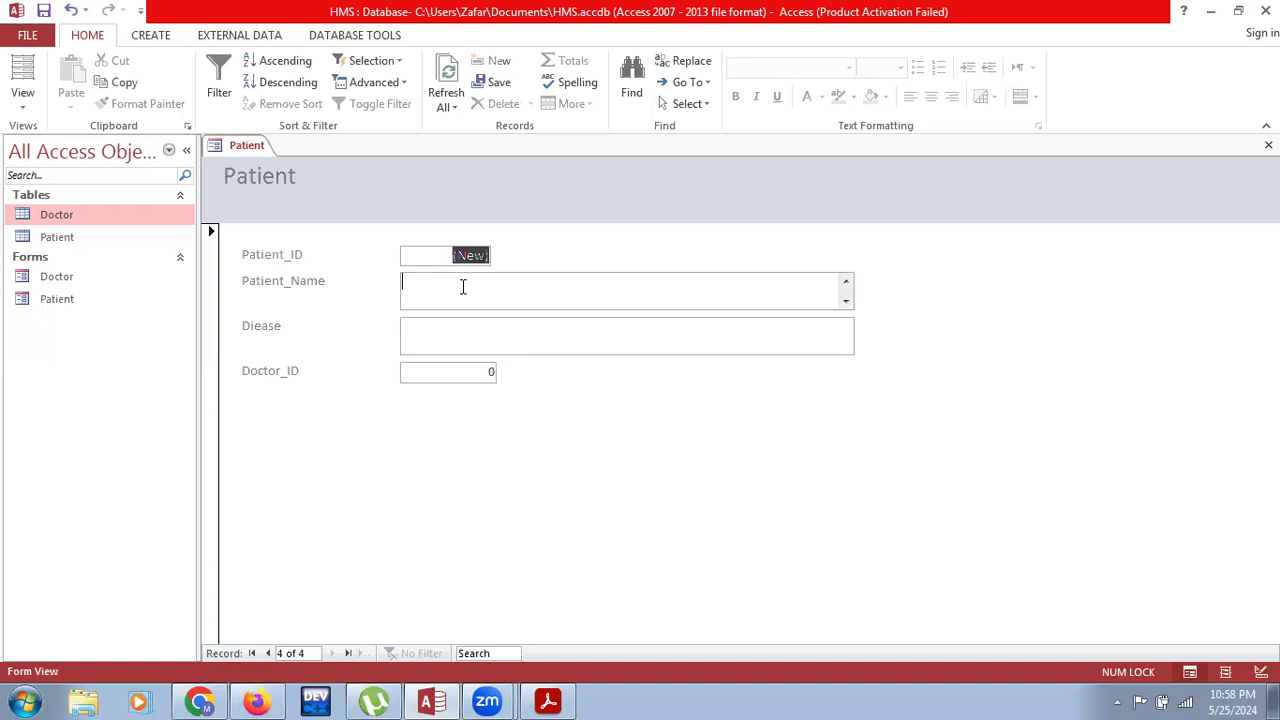
Enter the fourth patient record with the patient's name, Diease Sugar and Doctor_ID 1, and advance to a new record.
click(463, 287)
text(Imran)
key(Tab)
text(Sugar)
key(Tab)
text(1)
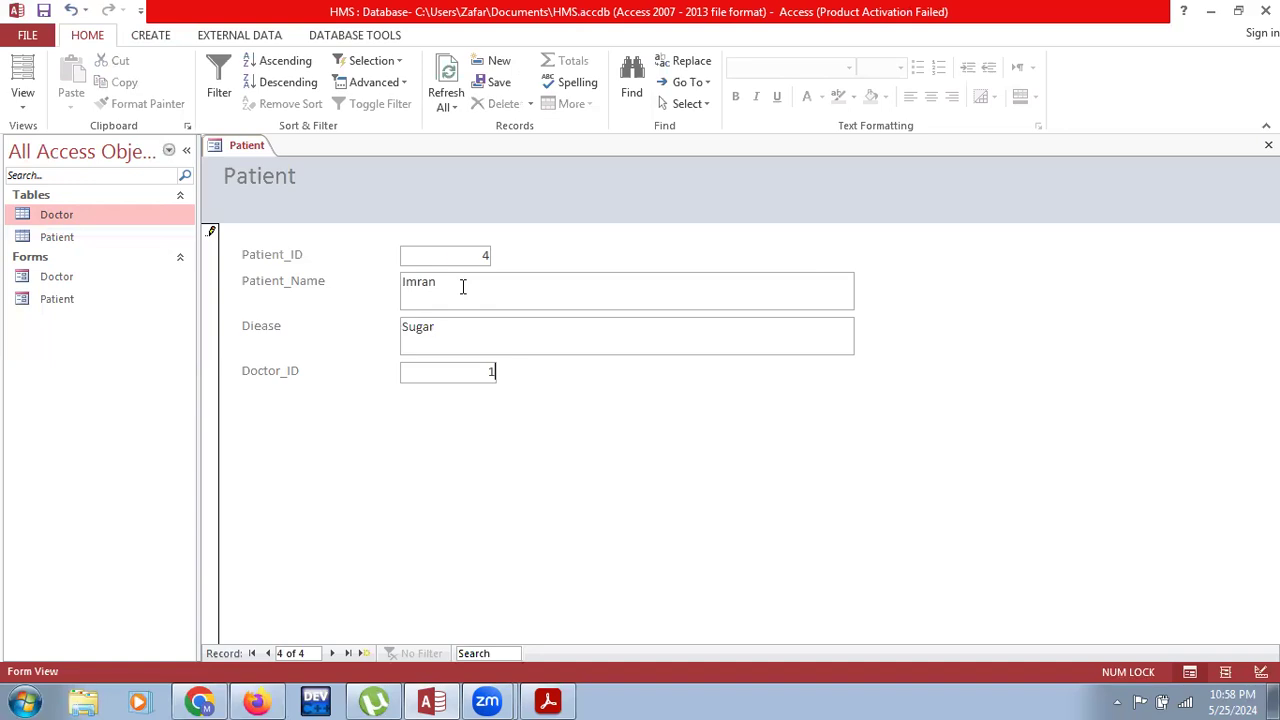
key(Tab)
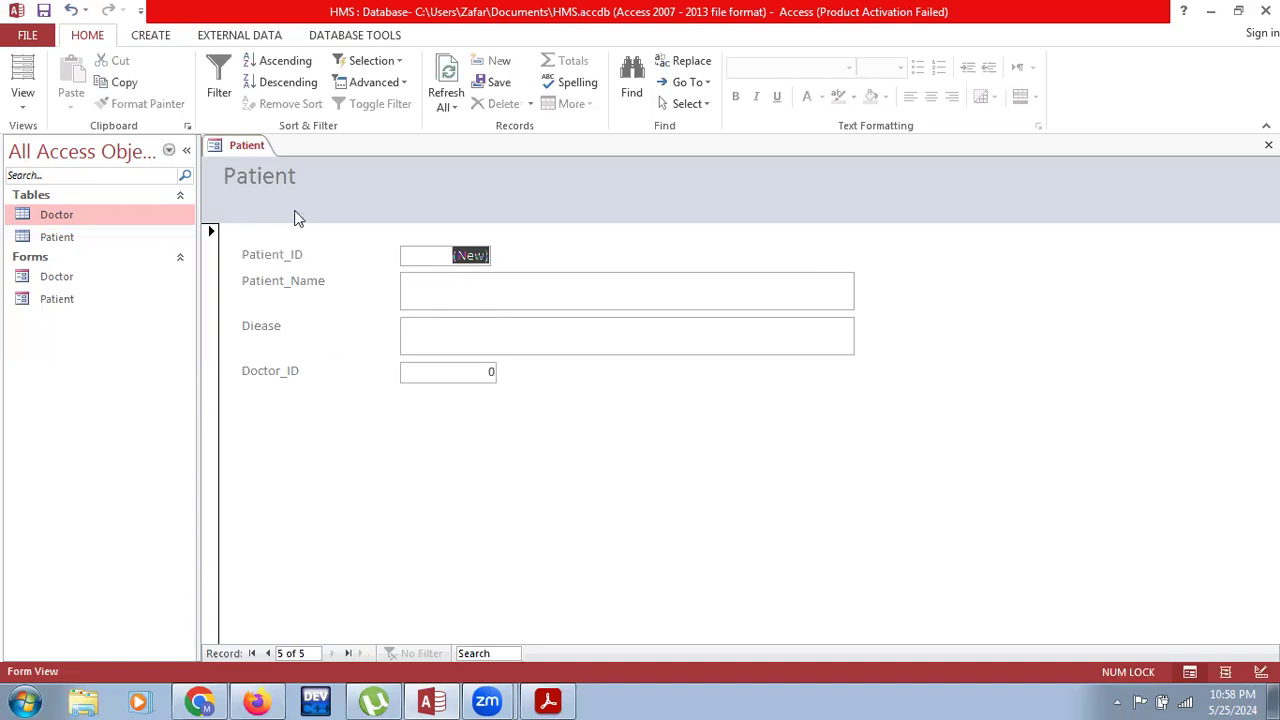
Close the Patient form and recheck the exam paper's query requirement before returning to Access.
right_click(245, 150)
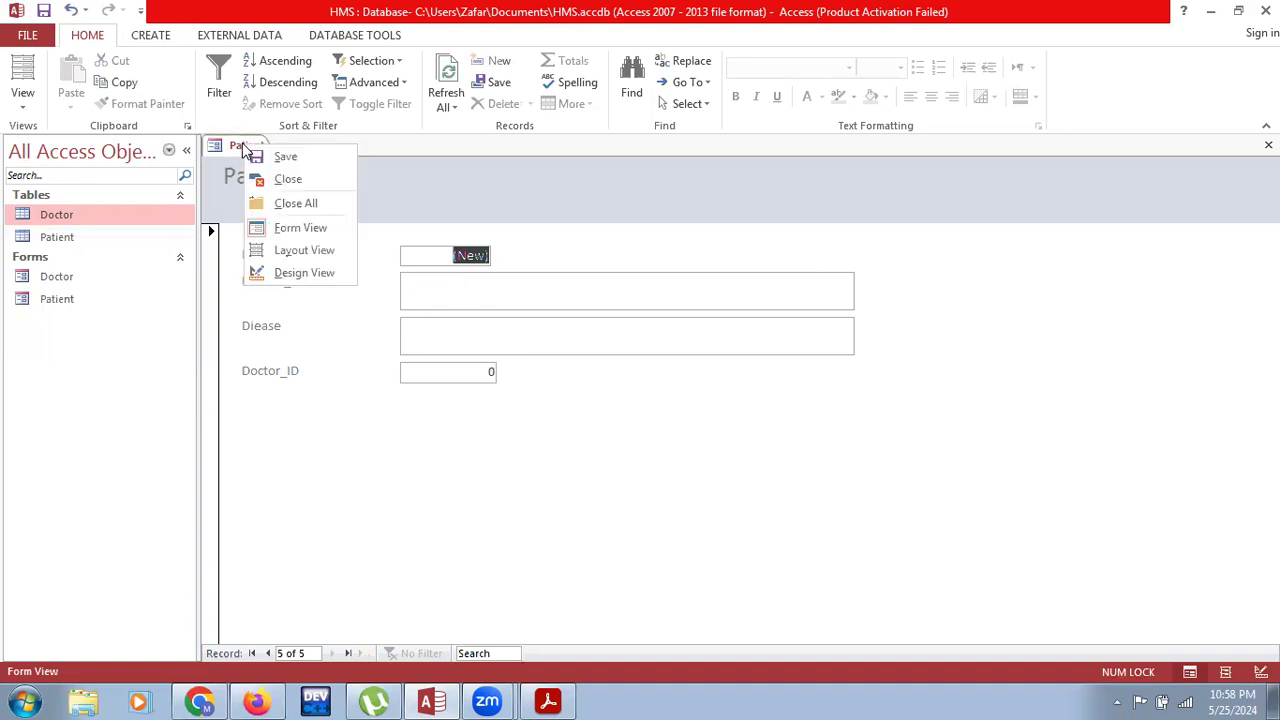
click(302, 180)
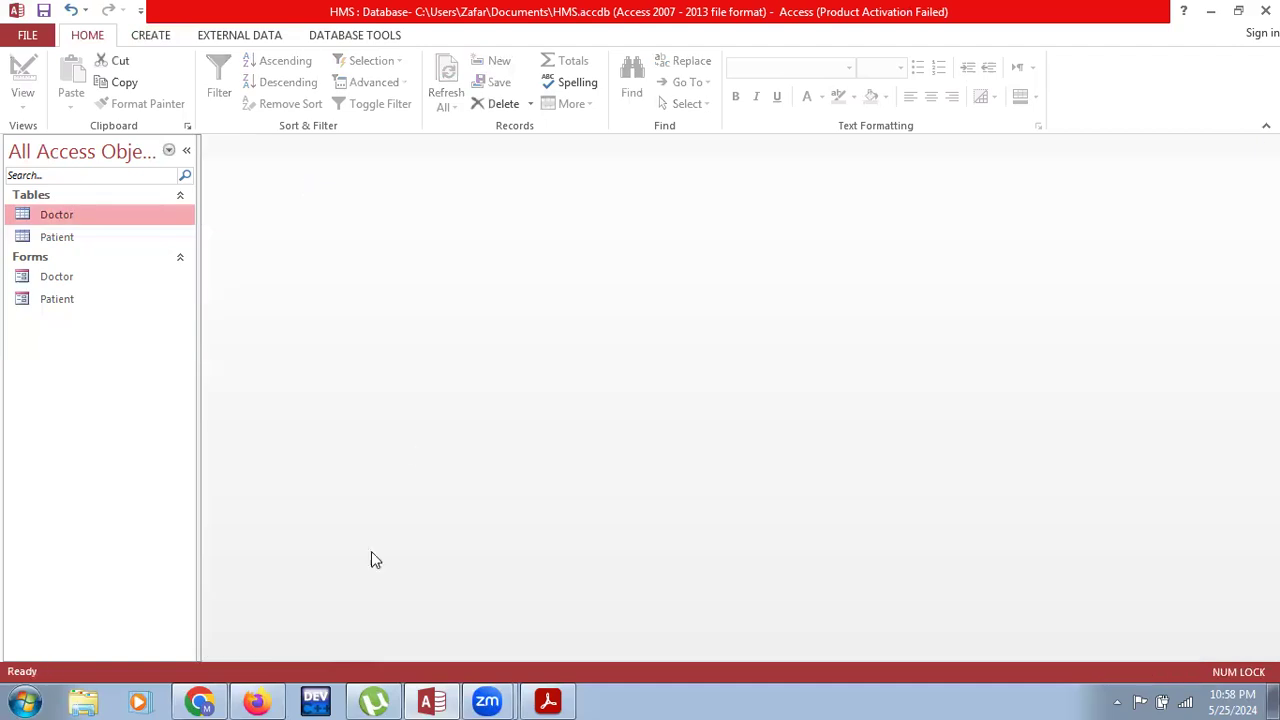
click(435, 700)
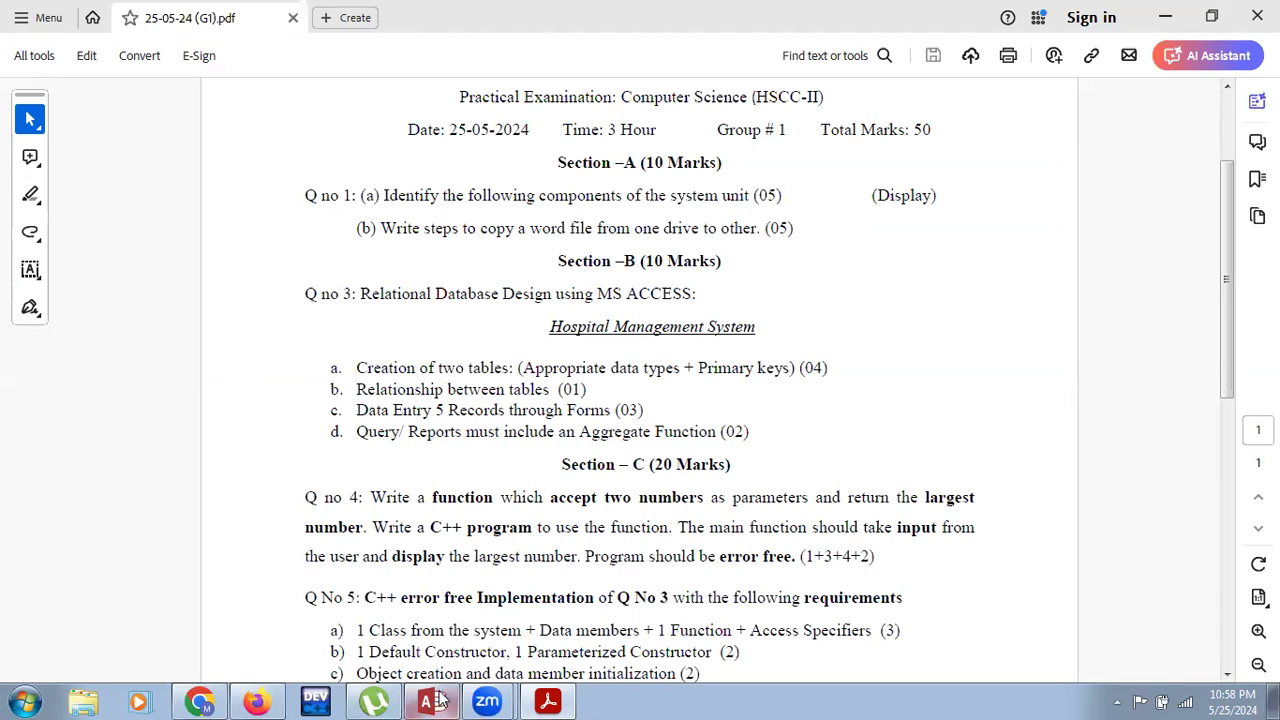
mouse_move(439, 698)
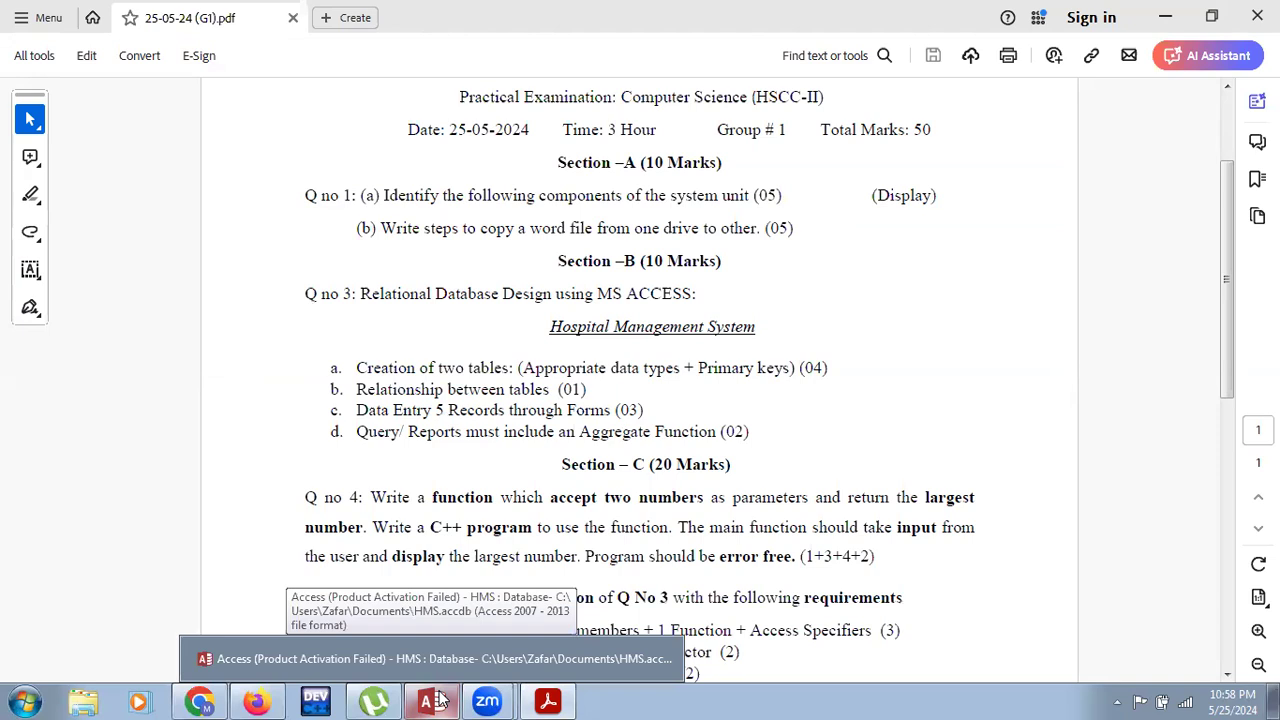
click(439, 698)
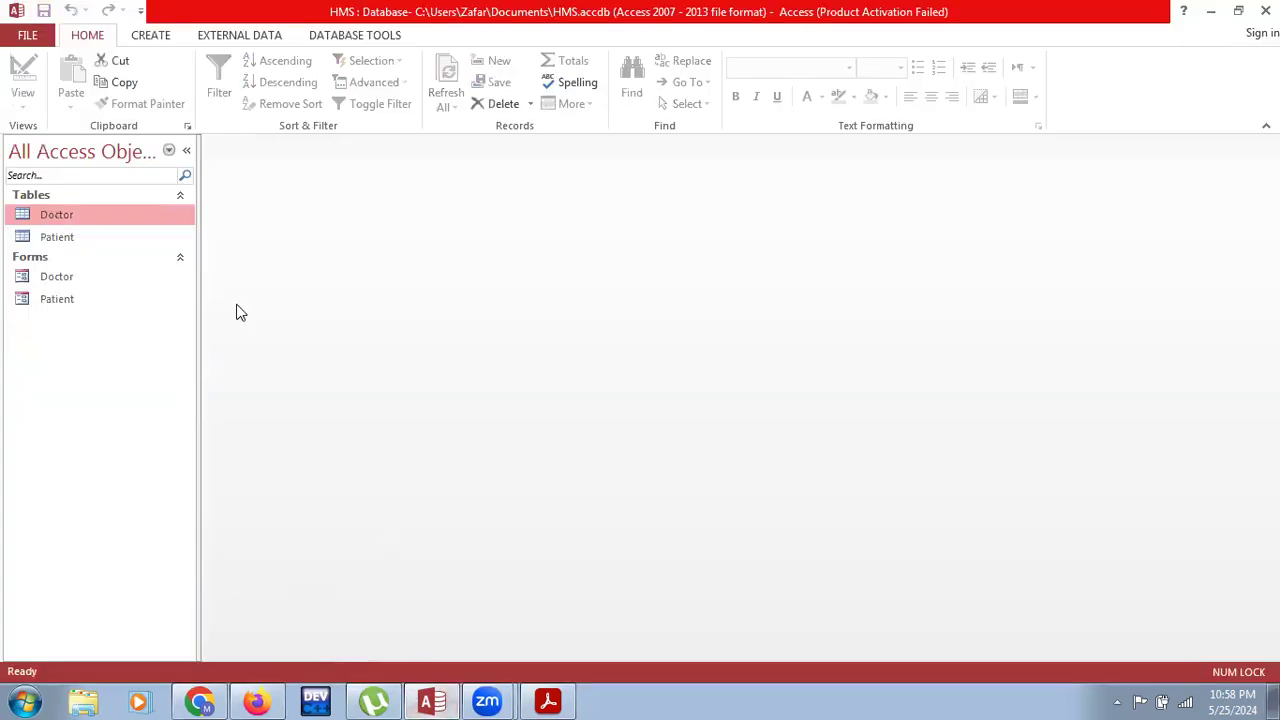
Create a new query in Design View based on the Patient table.
click(156, 36)
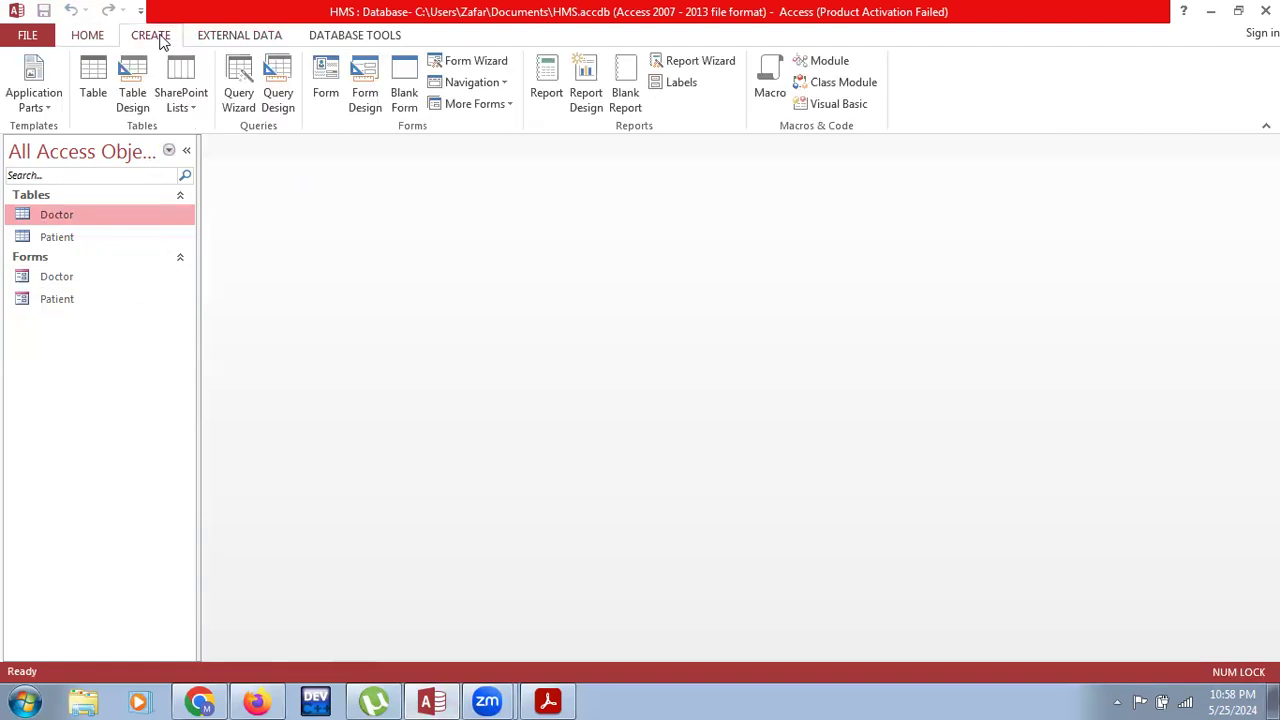
click(278, 97)
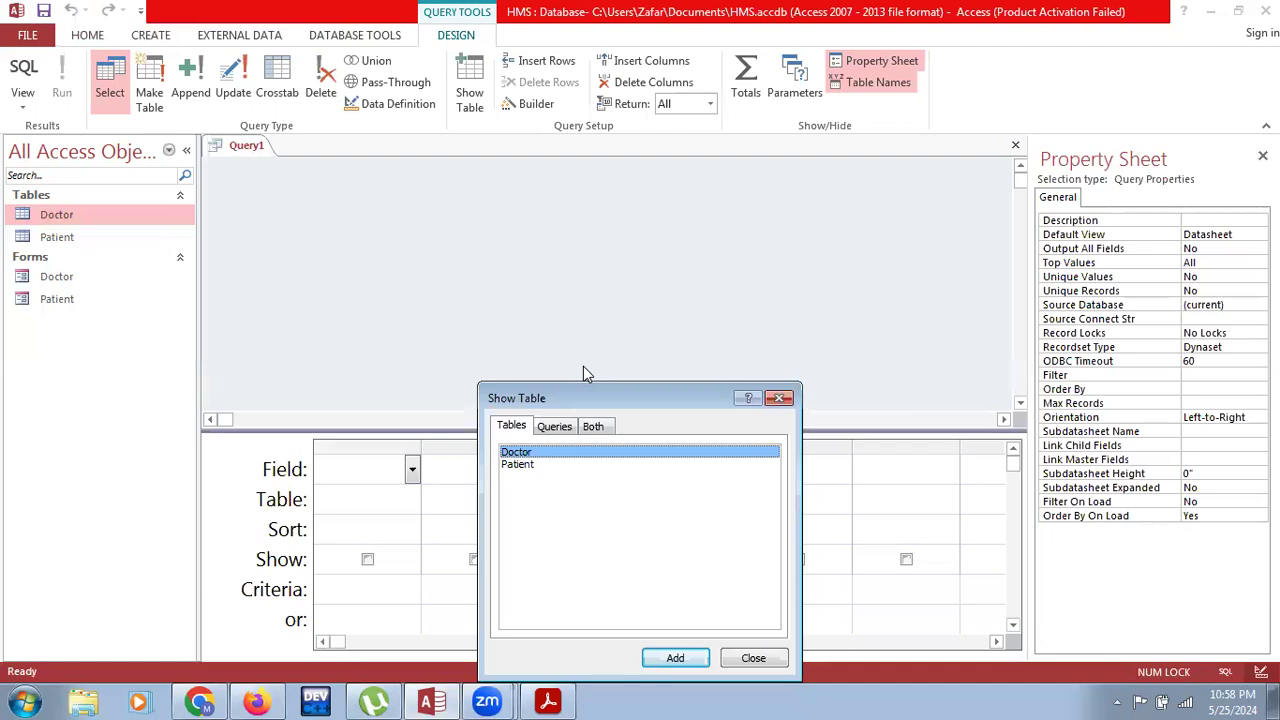
drag(632, 398, 637, 286)
click(531, 352)
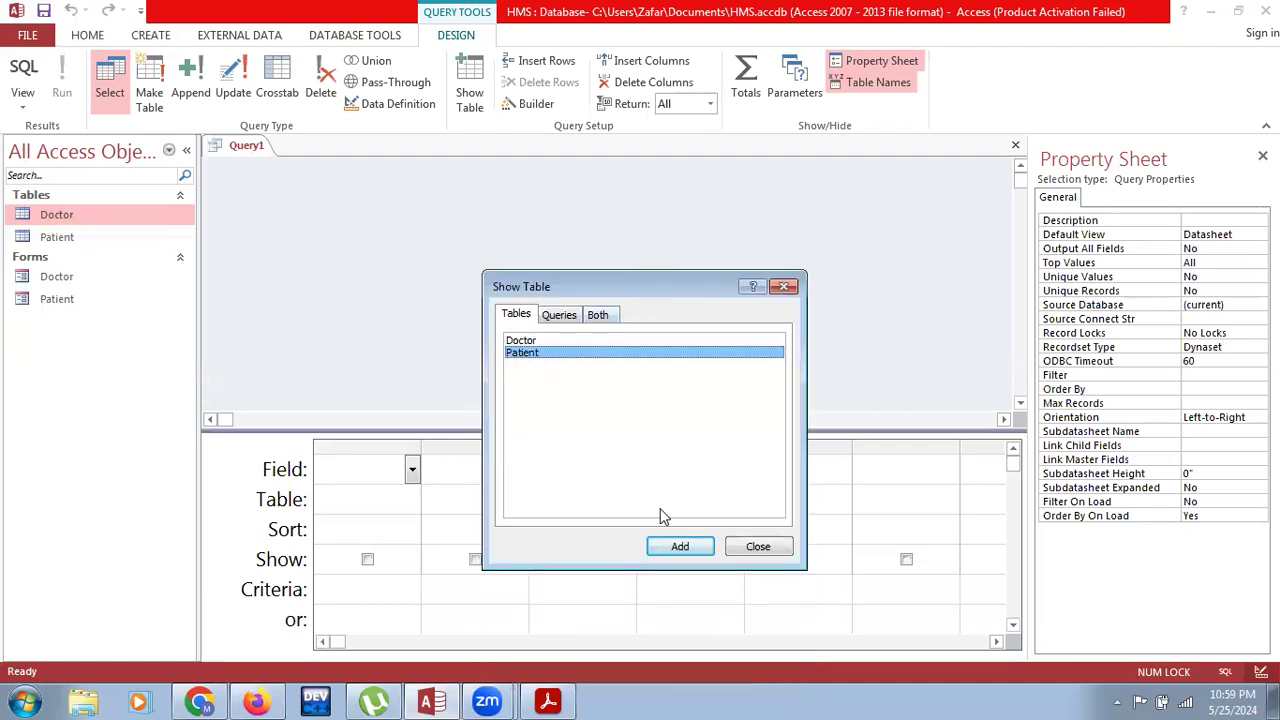
click(682, 546)
click(758, 546)
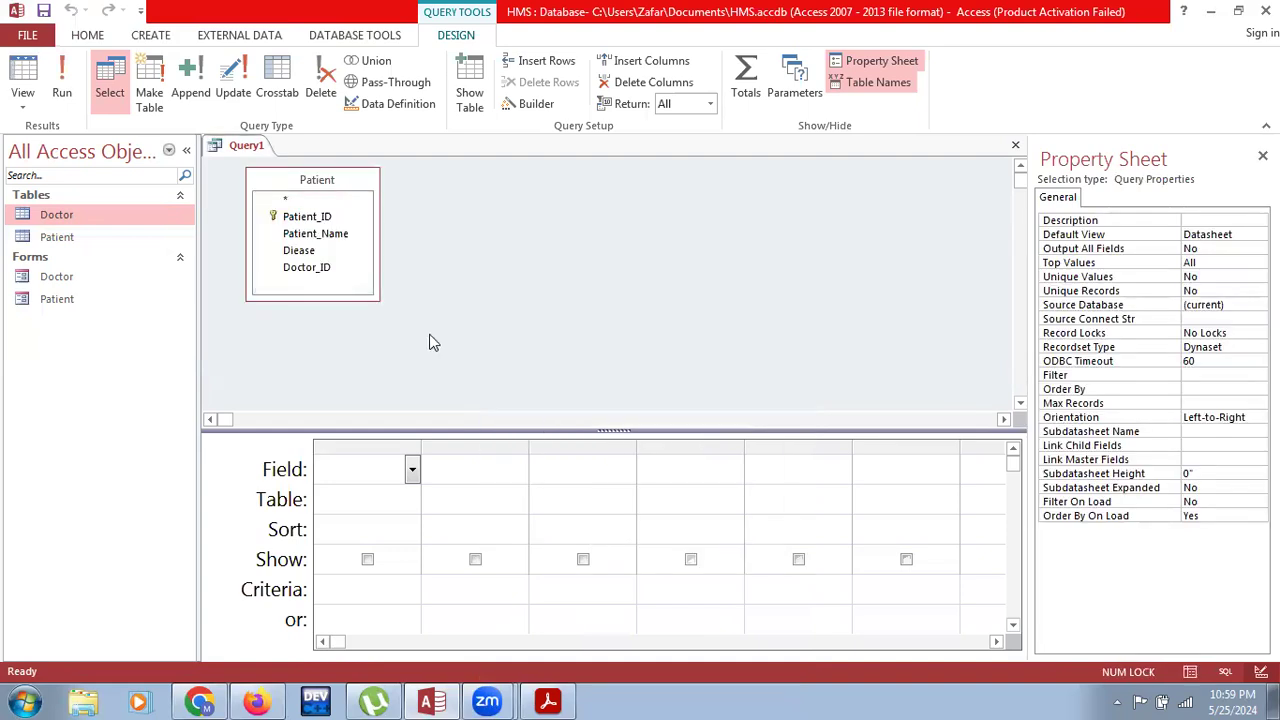
Add the Patient_ID, Patient_Name, Diease and Doctor_ID fields of the Patient table to the query grid.
drag(331, 222, 371, 468)
drag(337, 235, 457, 414)
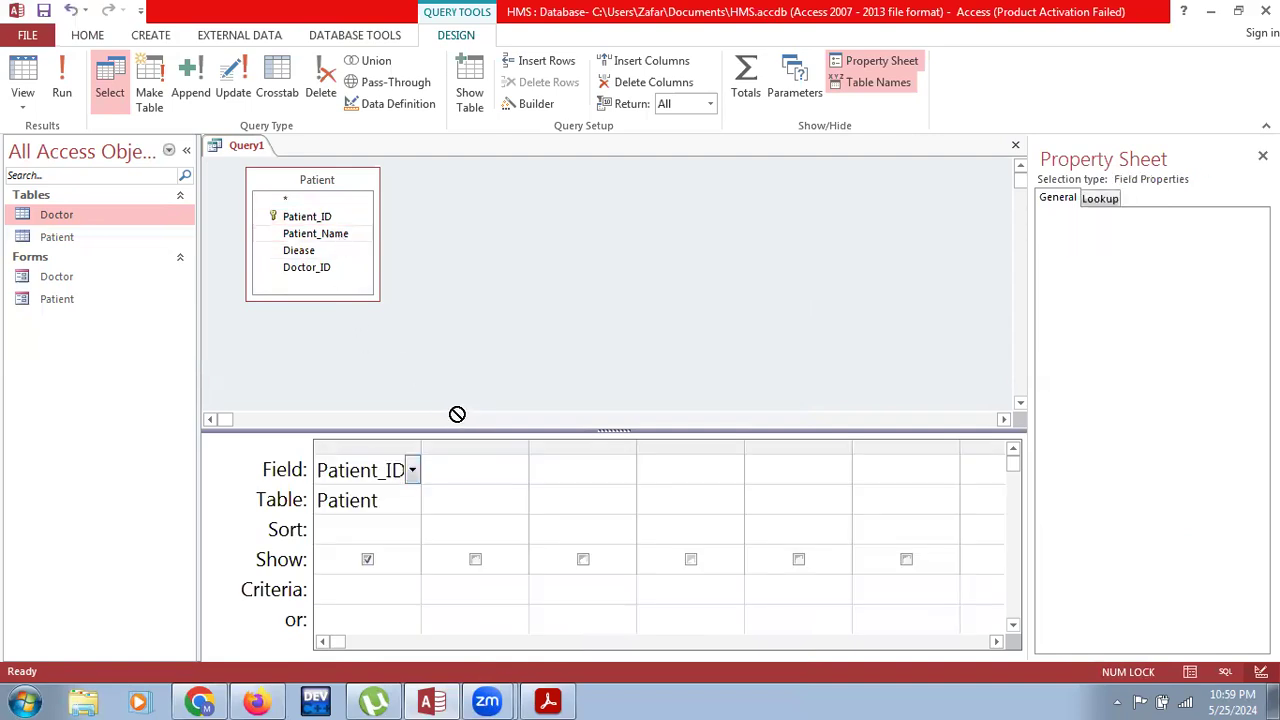
drag(465, 460, 466, 465)
drag(314, 252, 572, 485)
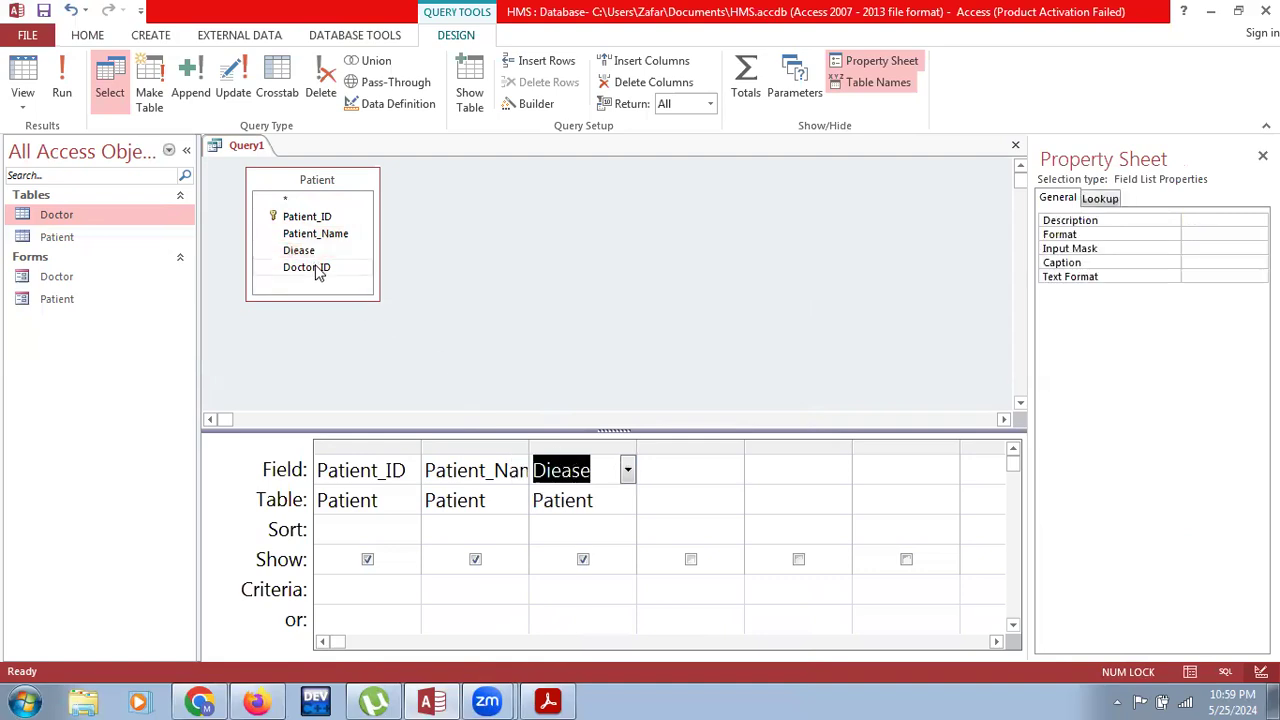
drag(316, 270, 686, 466)
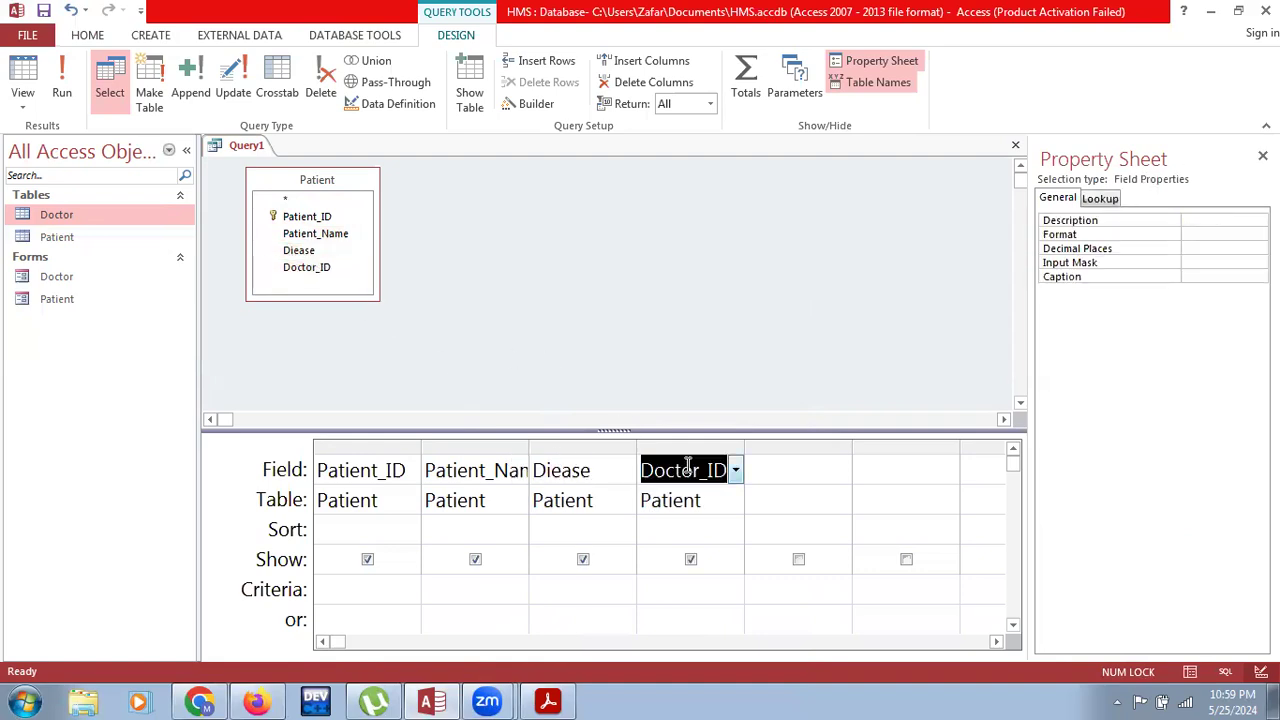
Run the query to view the patient records without any criteria.
click(575, 292)
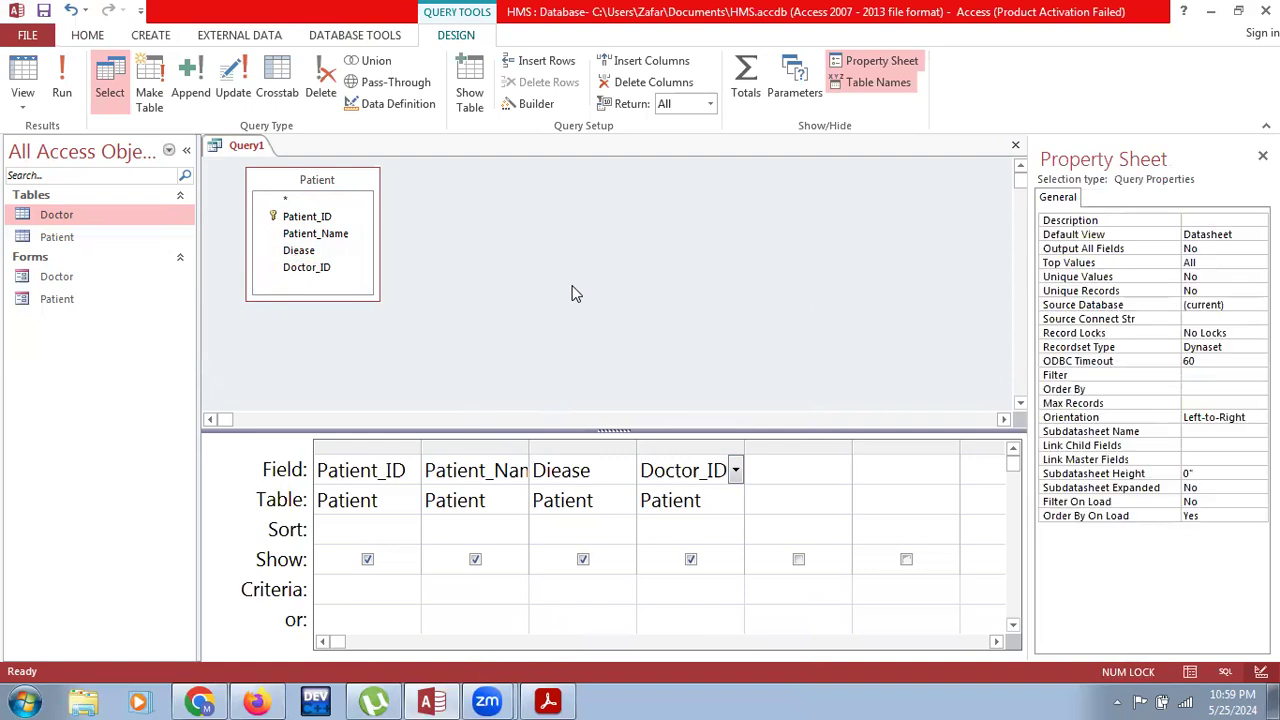
right_click(574, 289)
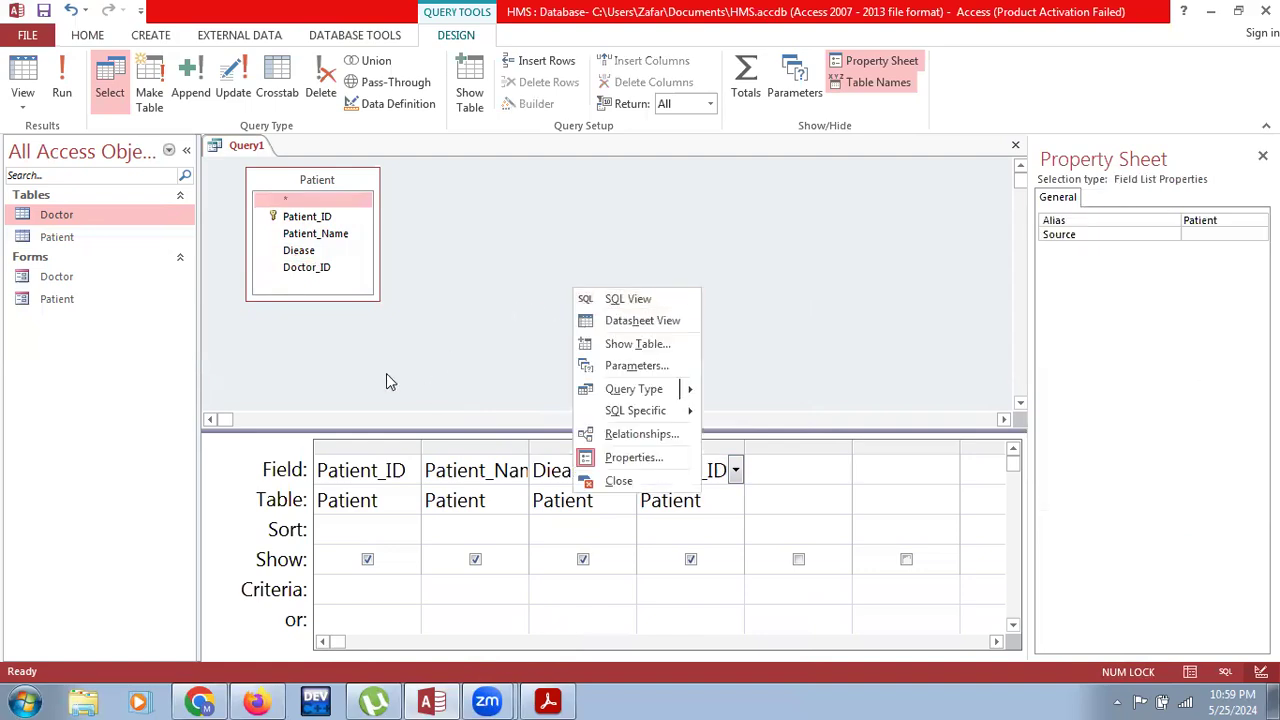
click(409, 340)
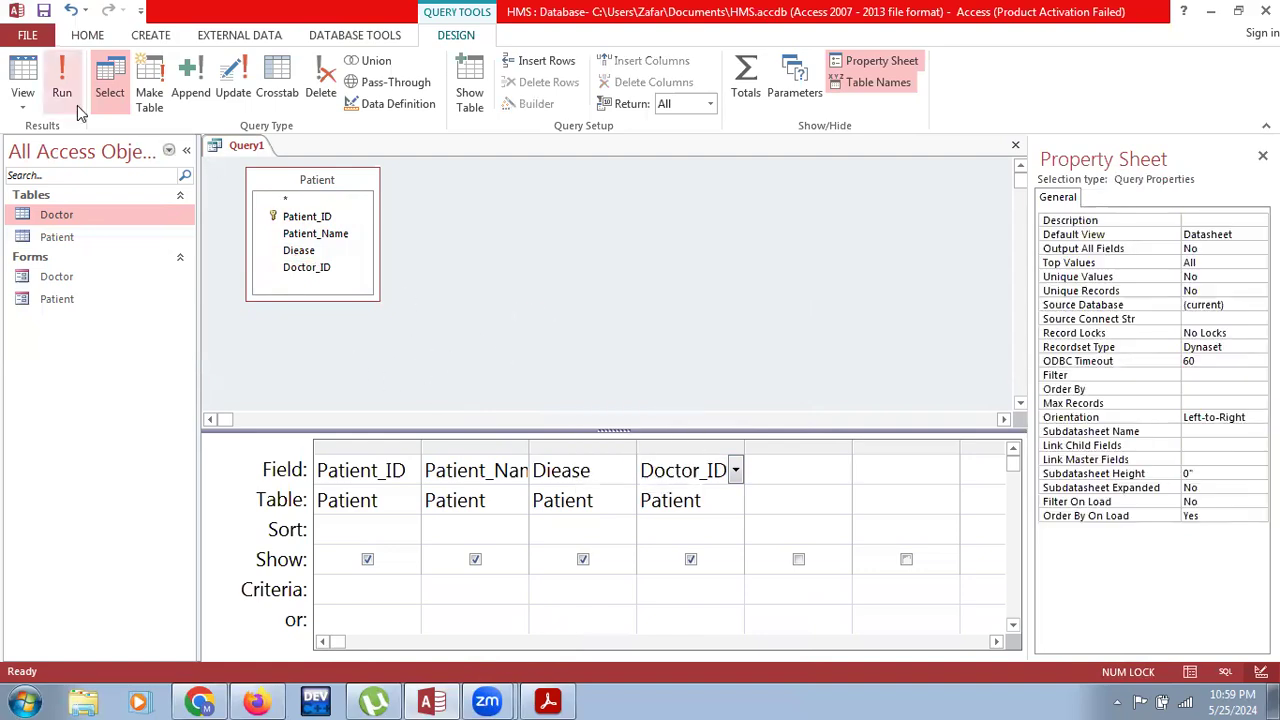
click(62, 82)
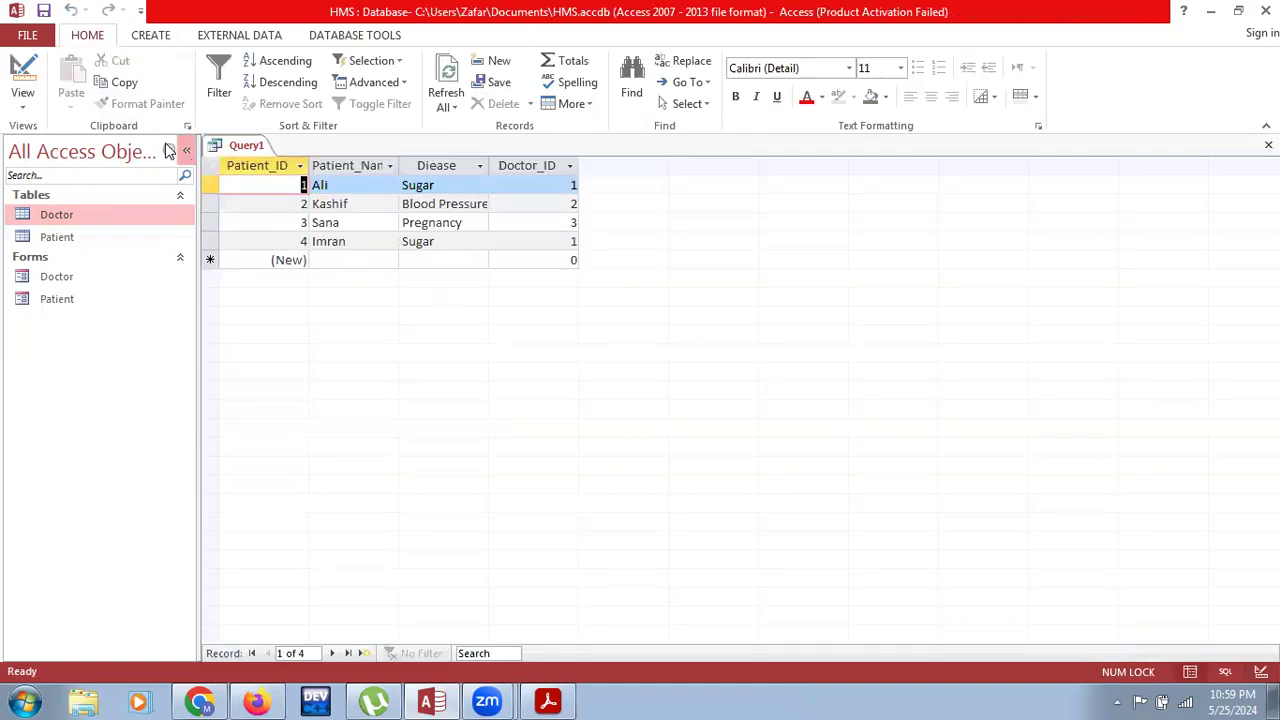
Return to the query design, set the Diease criteria to "sugar" and run the query.
click(22, 110)
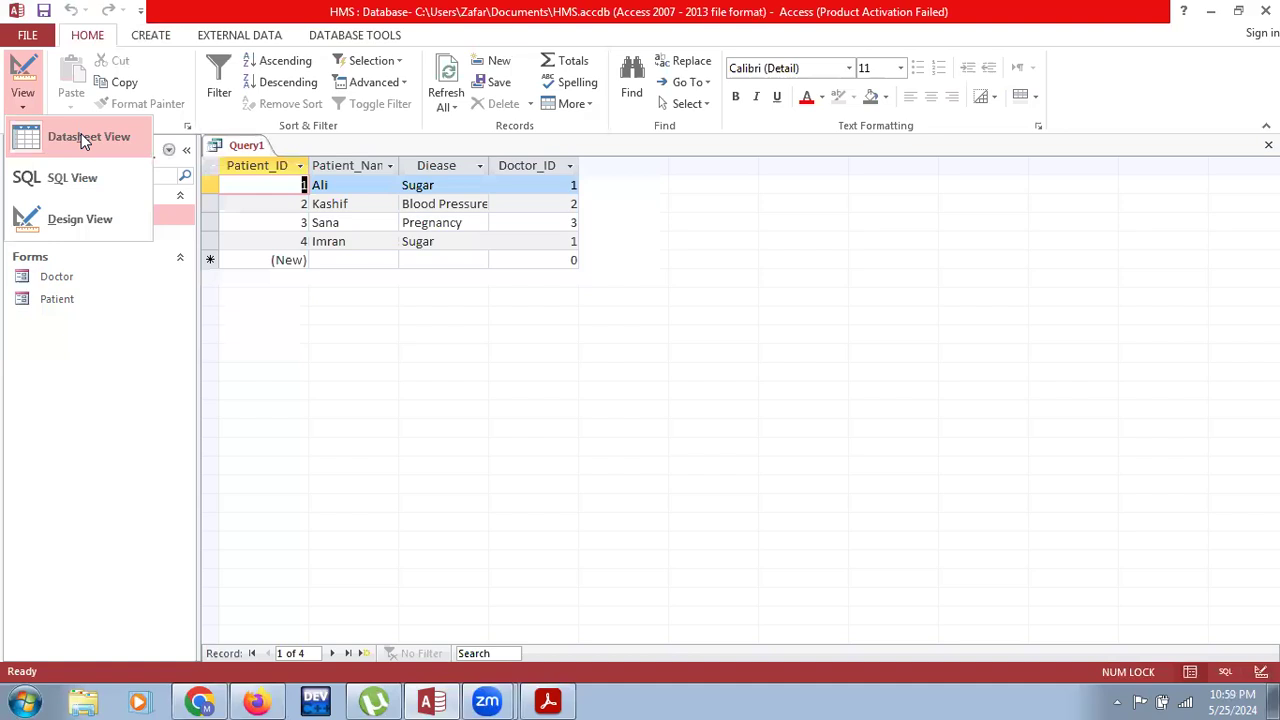
click(77, 216)
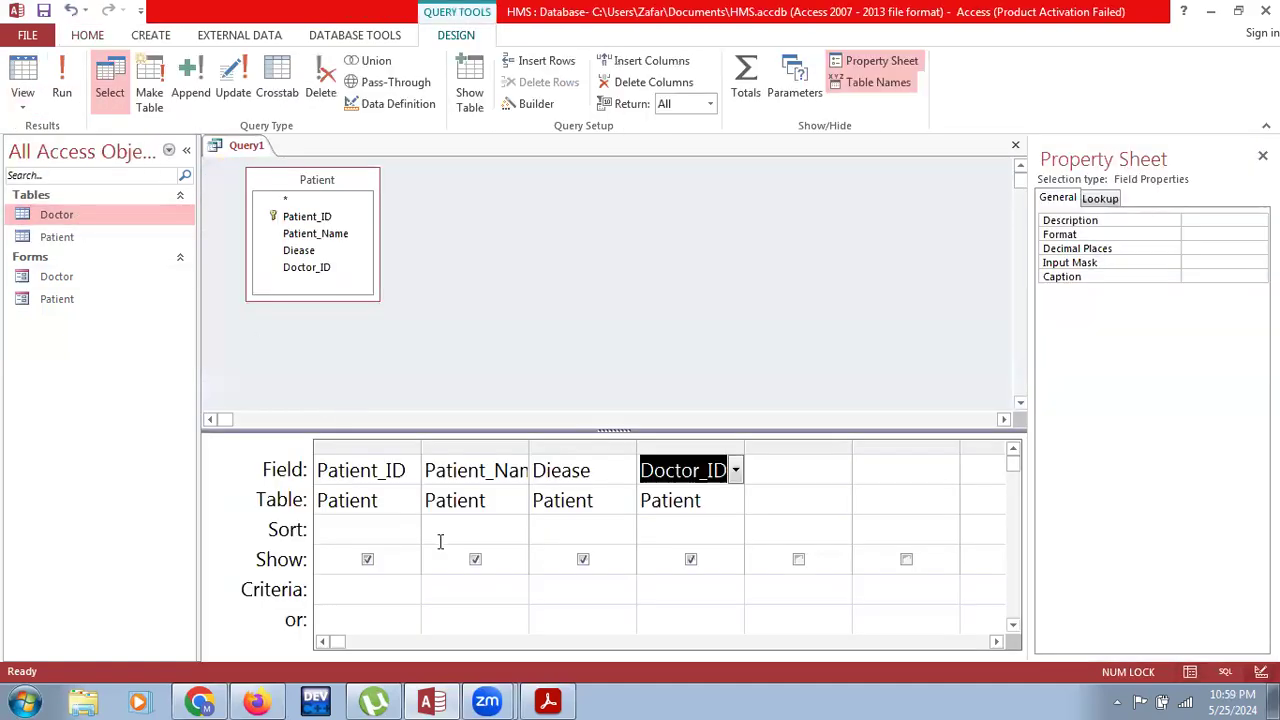
click(571, 587)
text(sugar)
key(Tab)
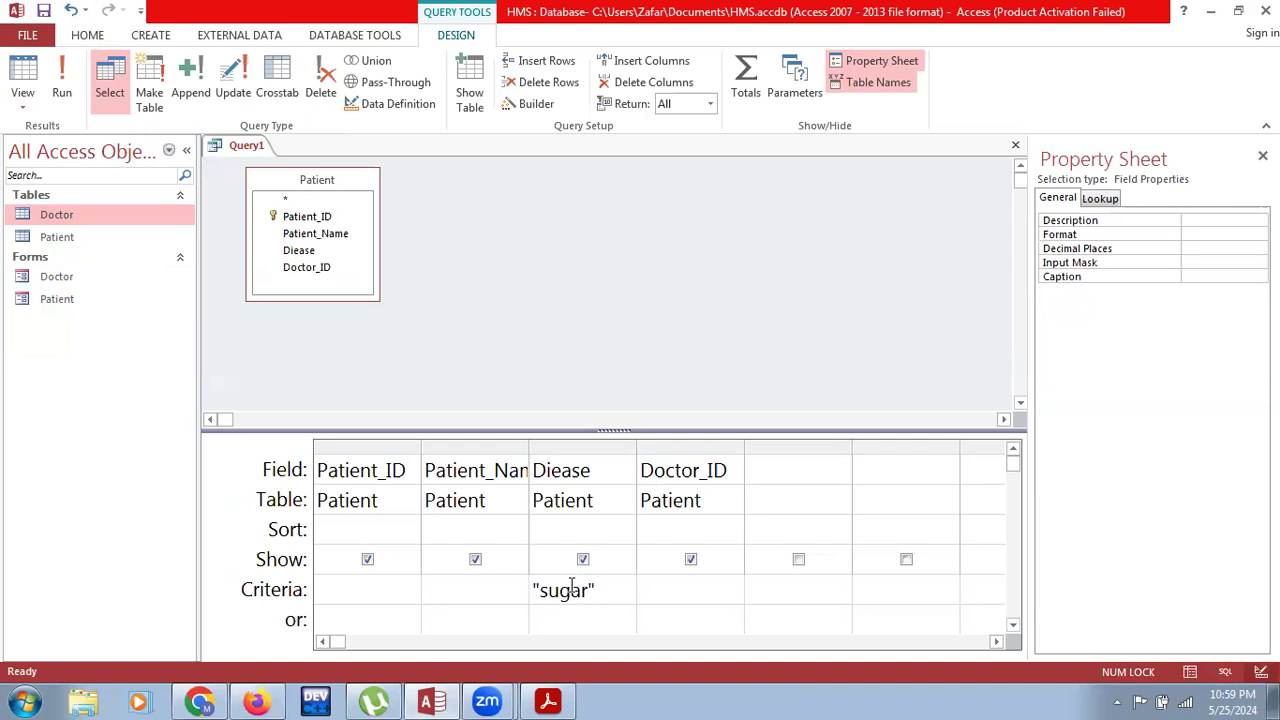
click(62, 90)
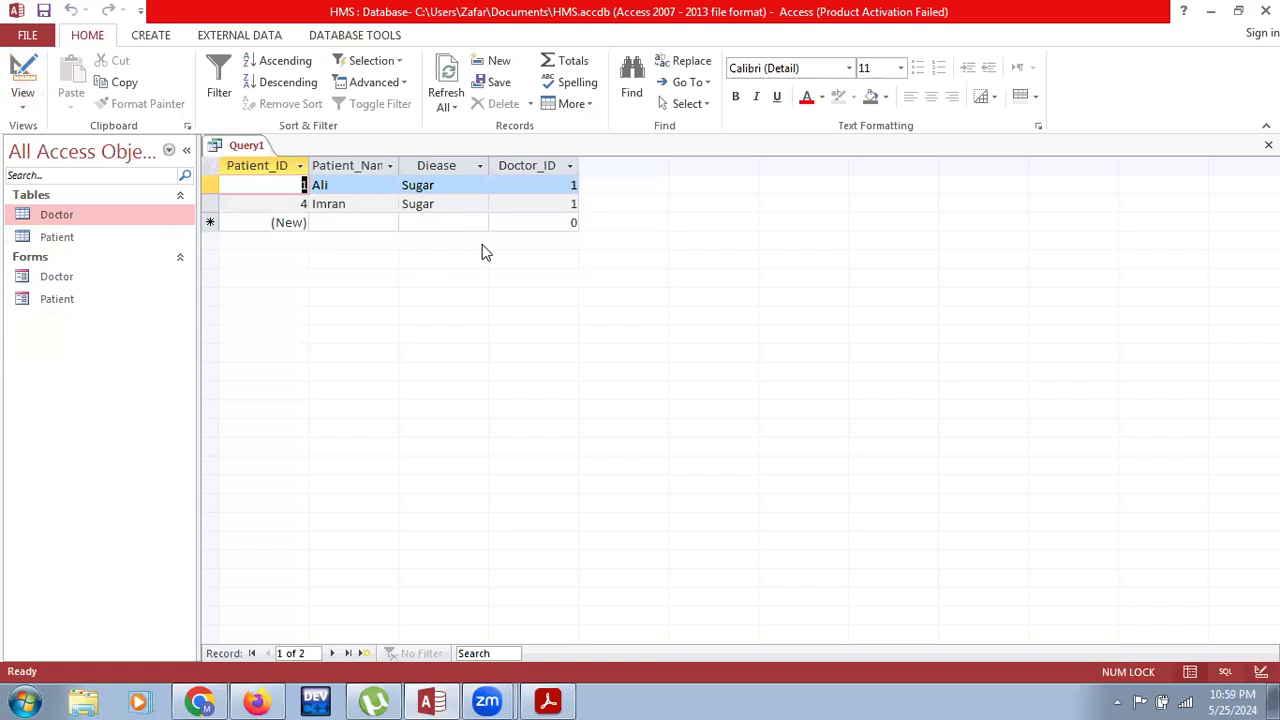
right_click(255, 153)
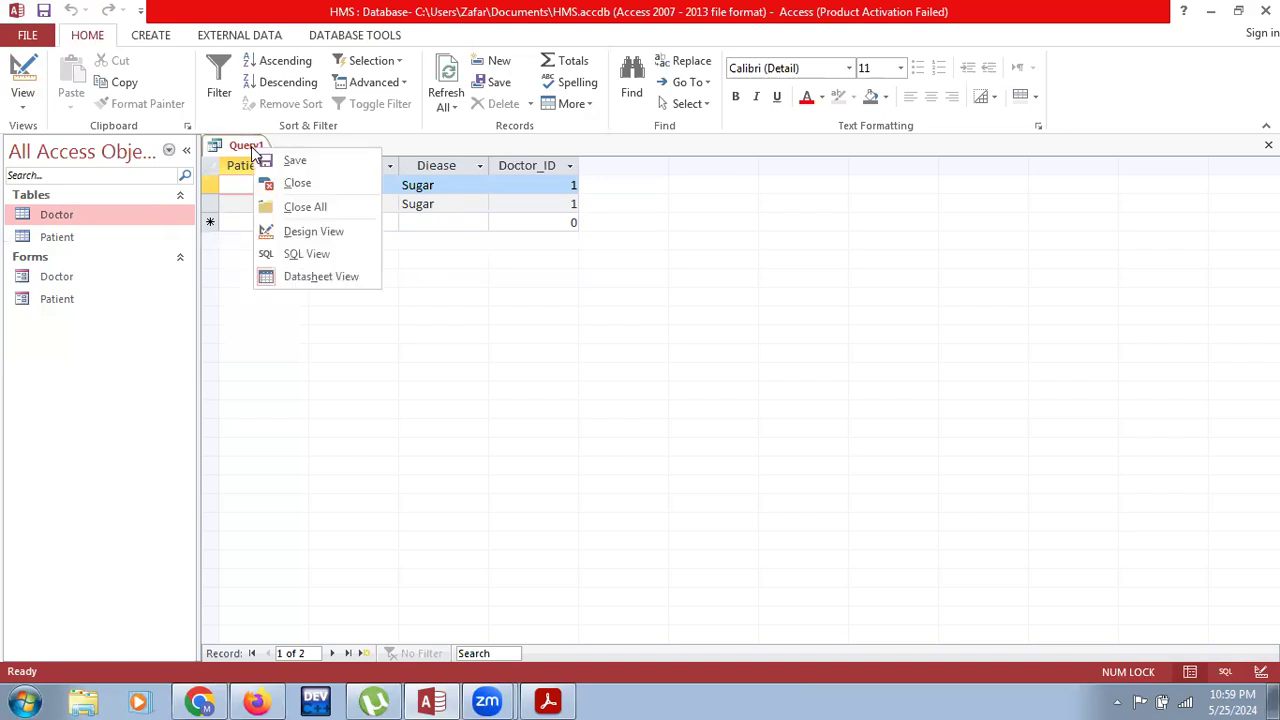
click(290, 161)
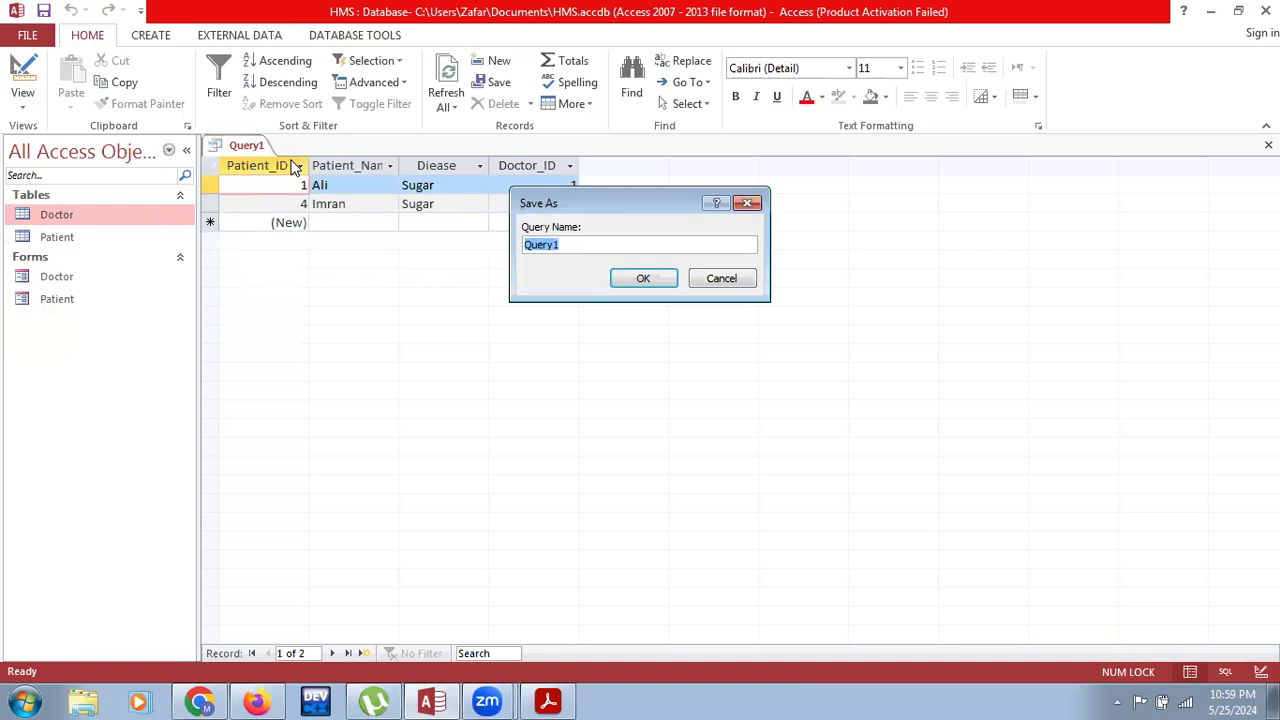
text(sugar patient)
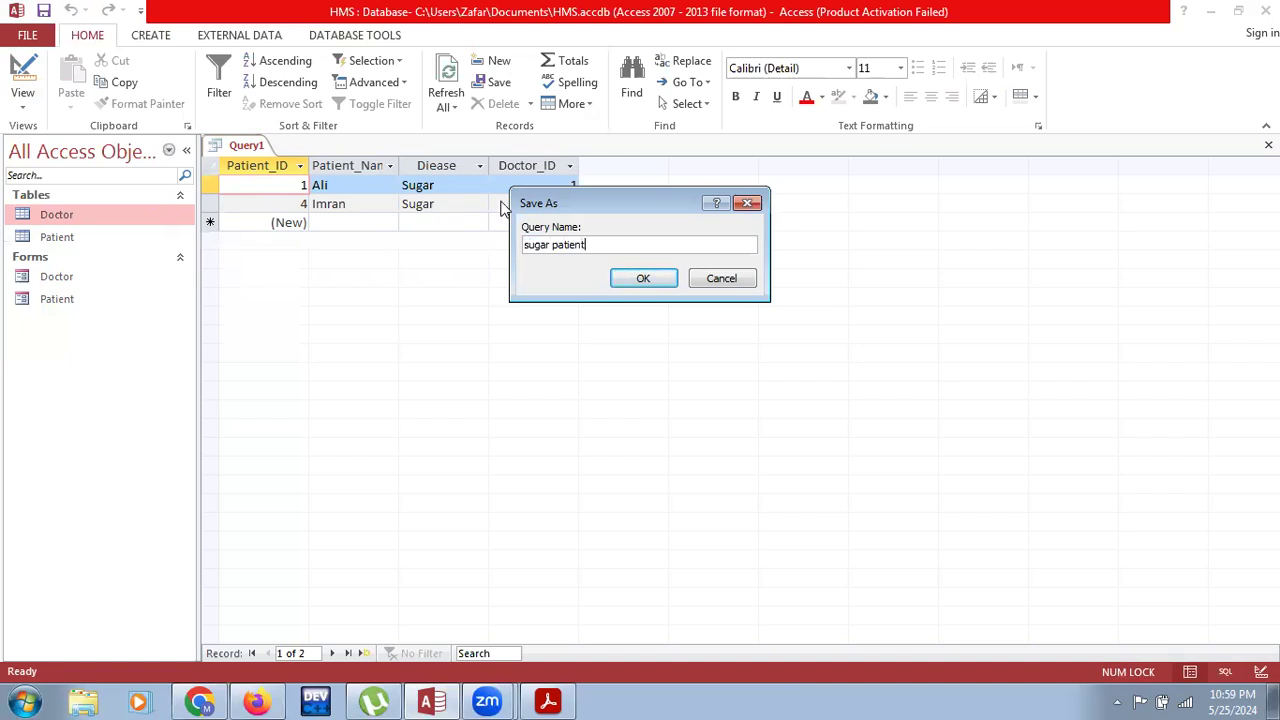
click(720, 277)
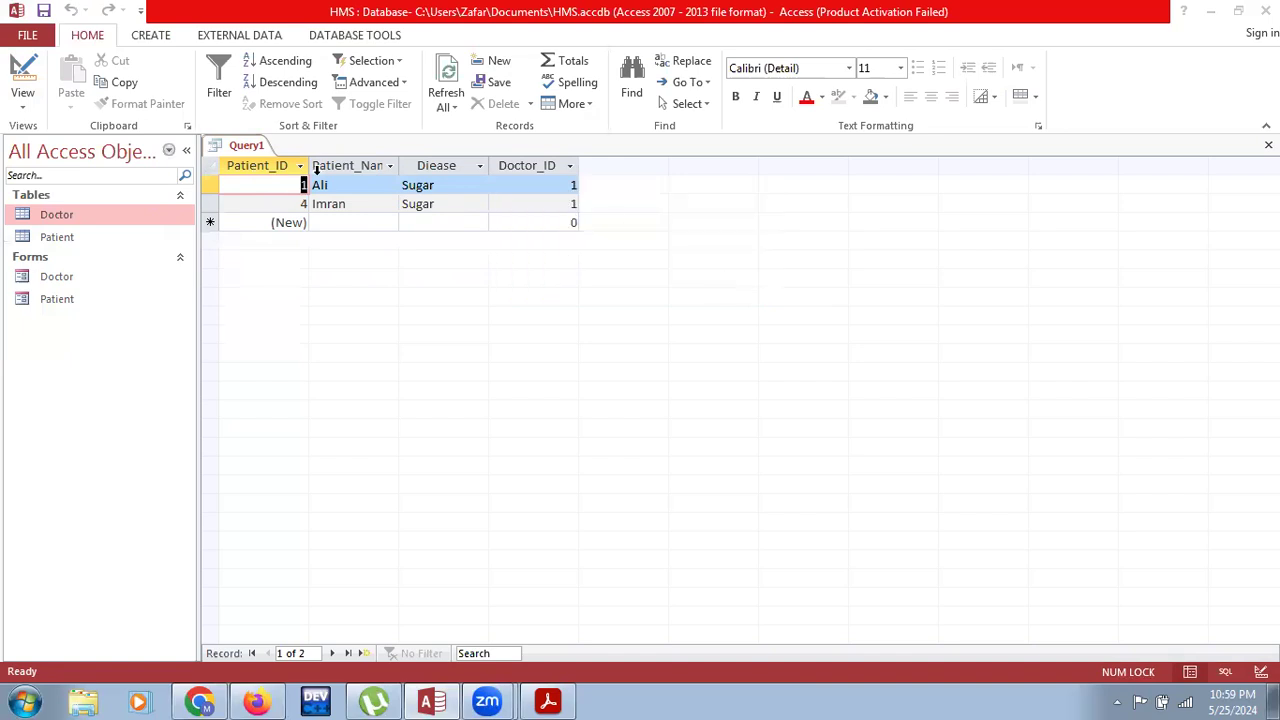
Return to the query design and replace the Diease criteria with the parameter prompt [Enter Diease].
right_click(232, 148)
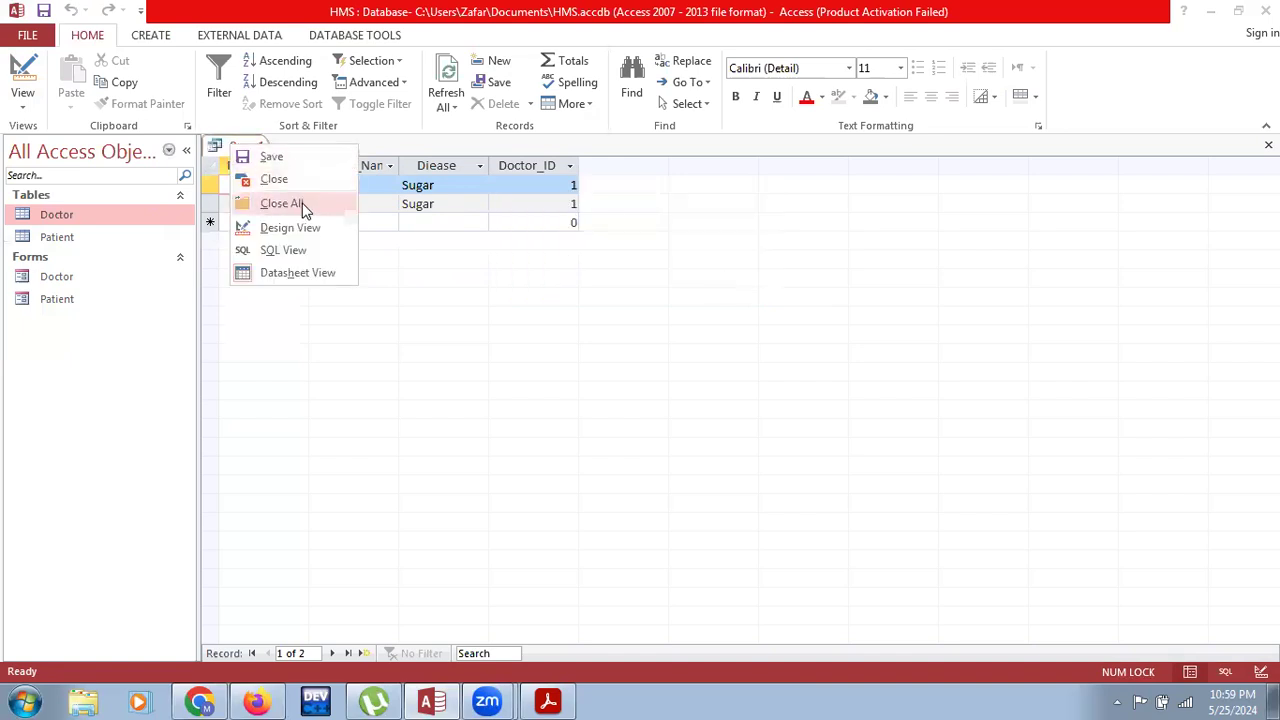
click(308, 229)
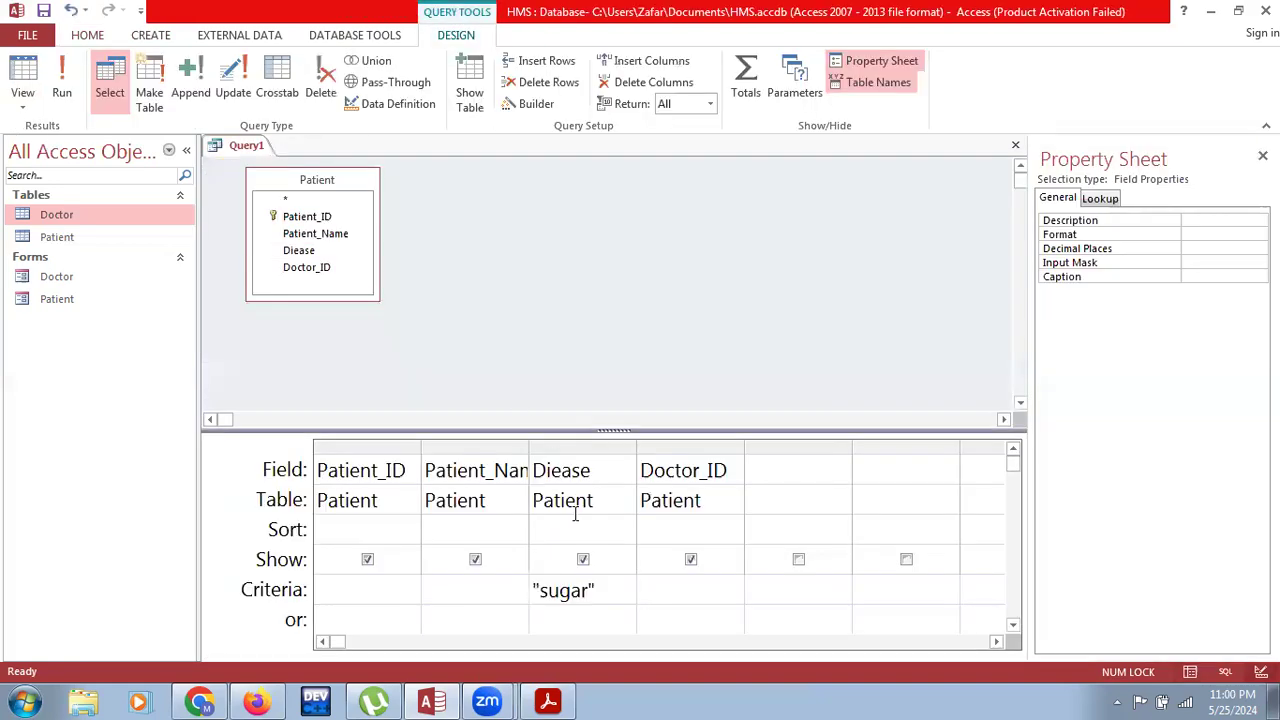
click(506, 594)
key(Tab)
text([Enter )
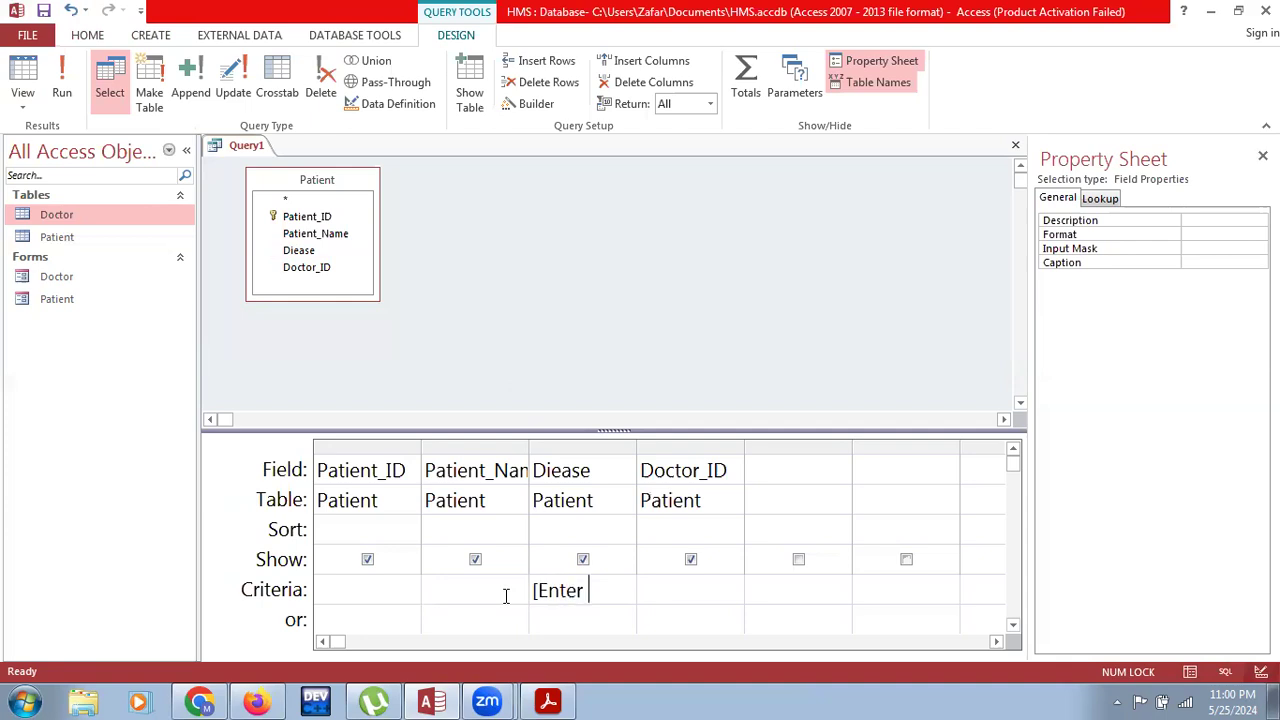
text(Diease)
key(BackSpace)
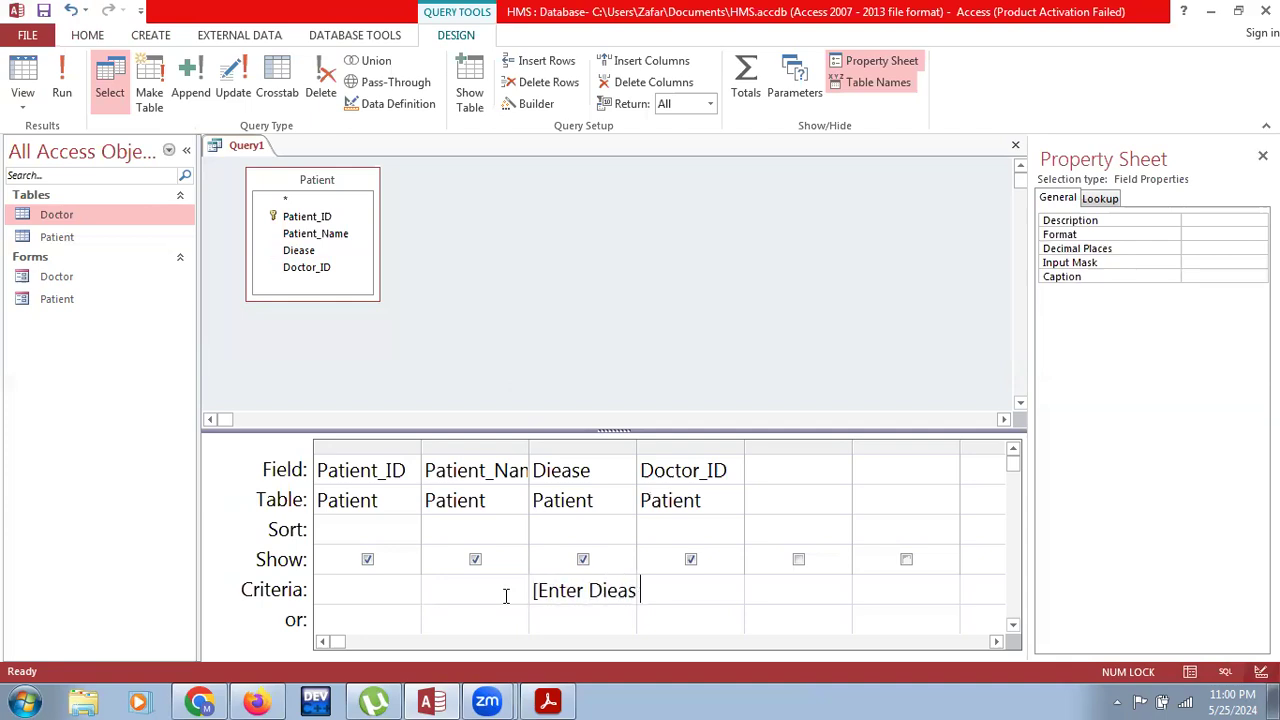
Run the parameter query with "Blood Pressure" as the disease value.
click(62, 88)
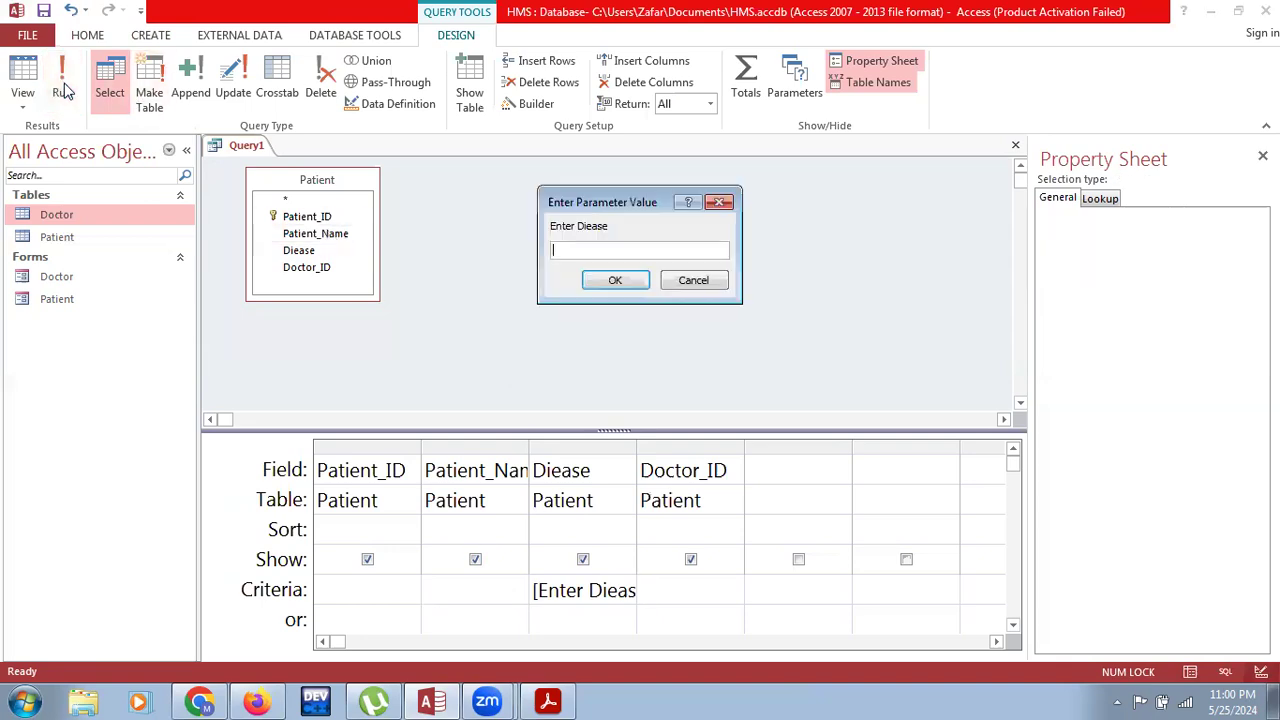
text(Blood Pressure)
key(Return)
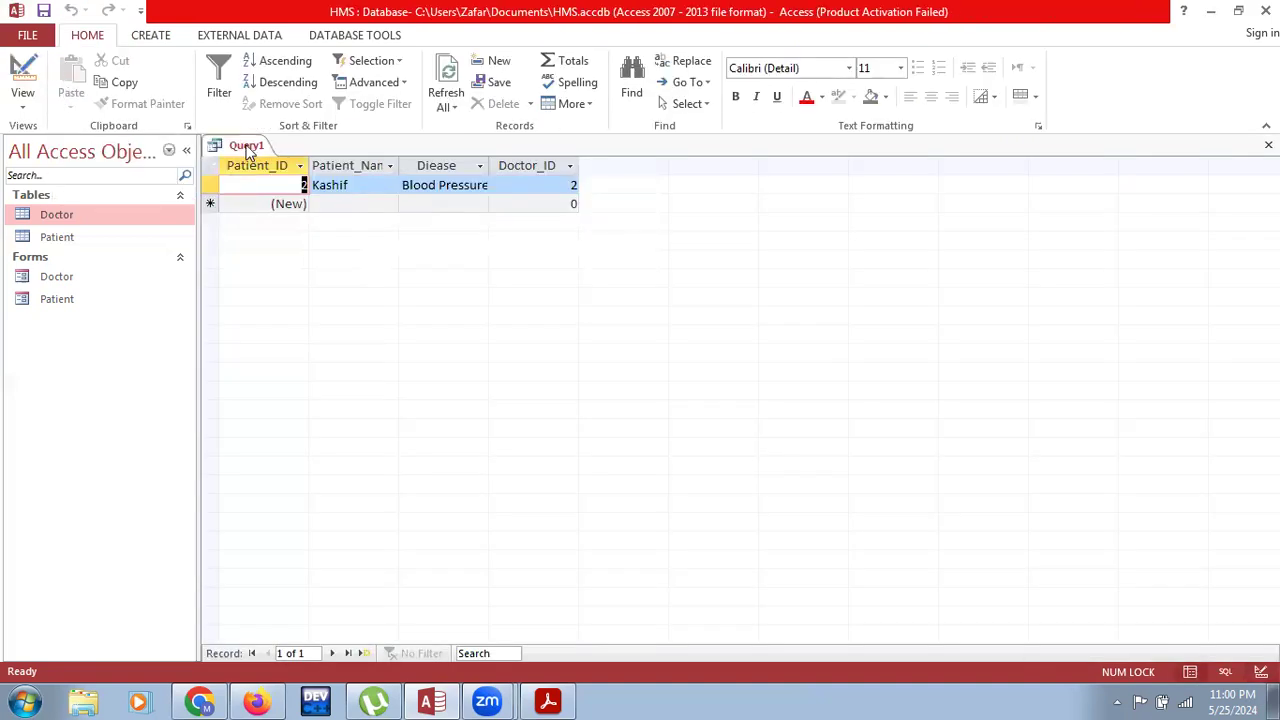
Save the query as "Search Patient By Diease" and close it.
right_click(248, 147)
click(287, 159)
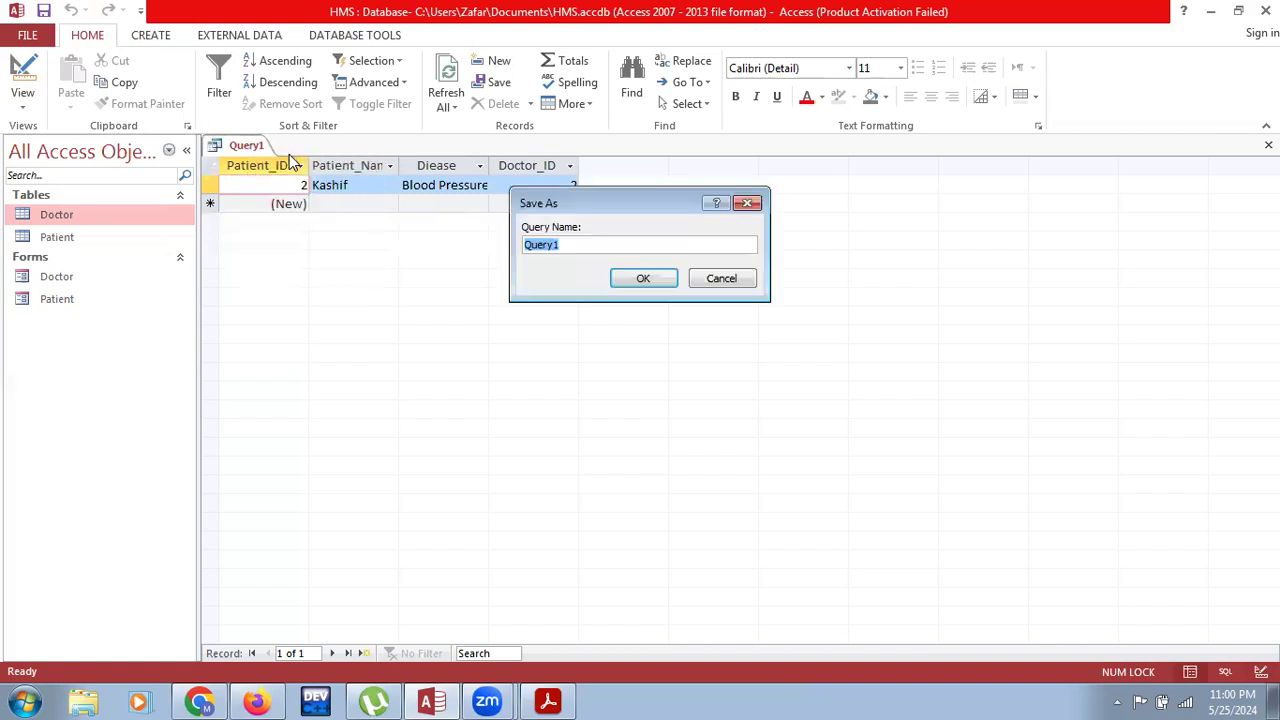
text(Search)
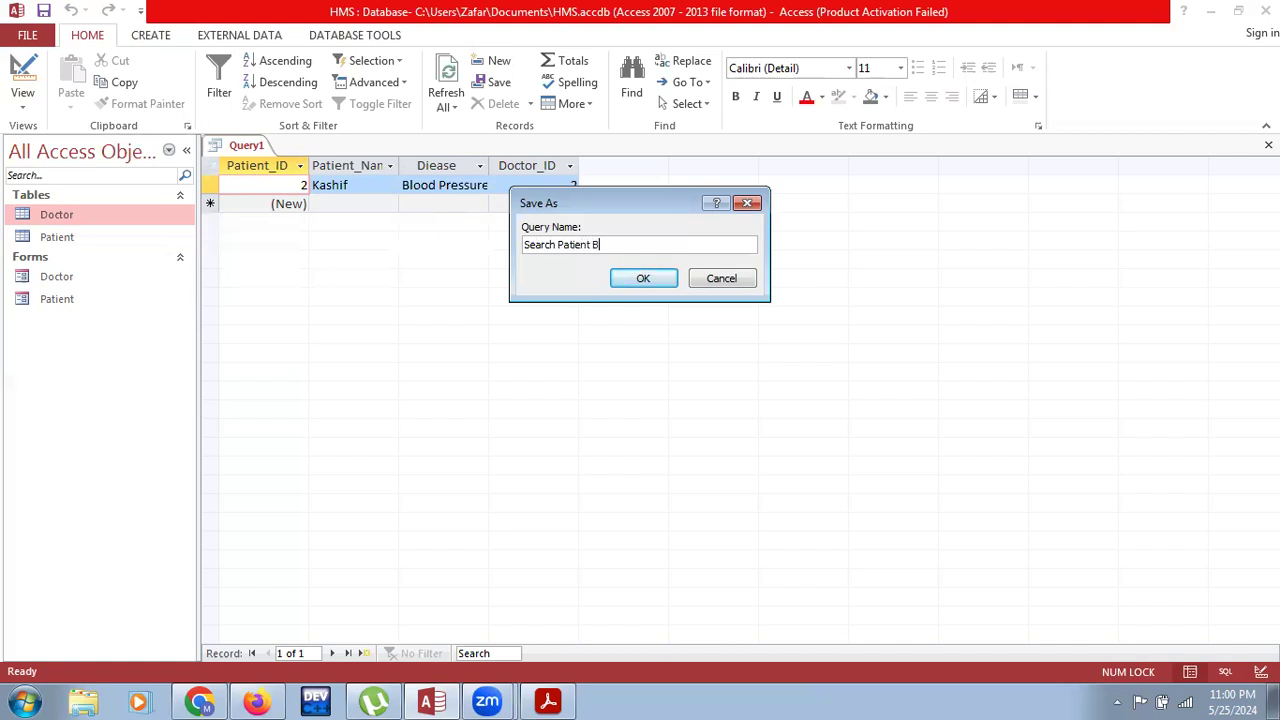
text(Patient By Diease)
click(654, 278)
right_click(326, 146)
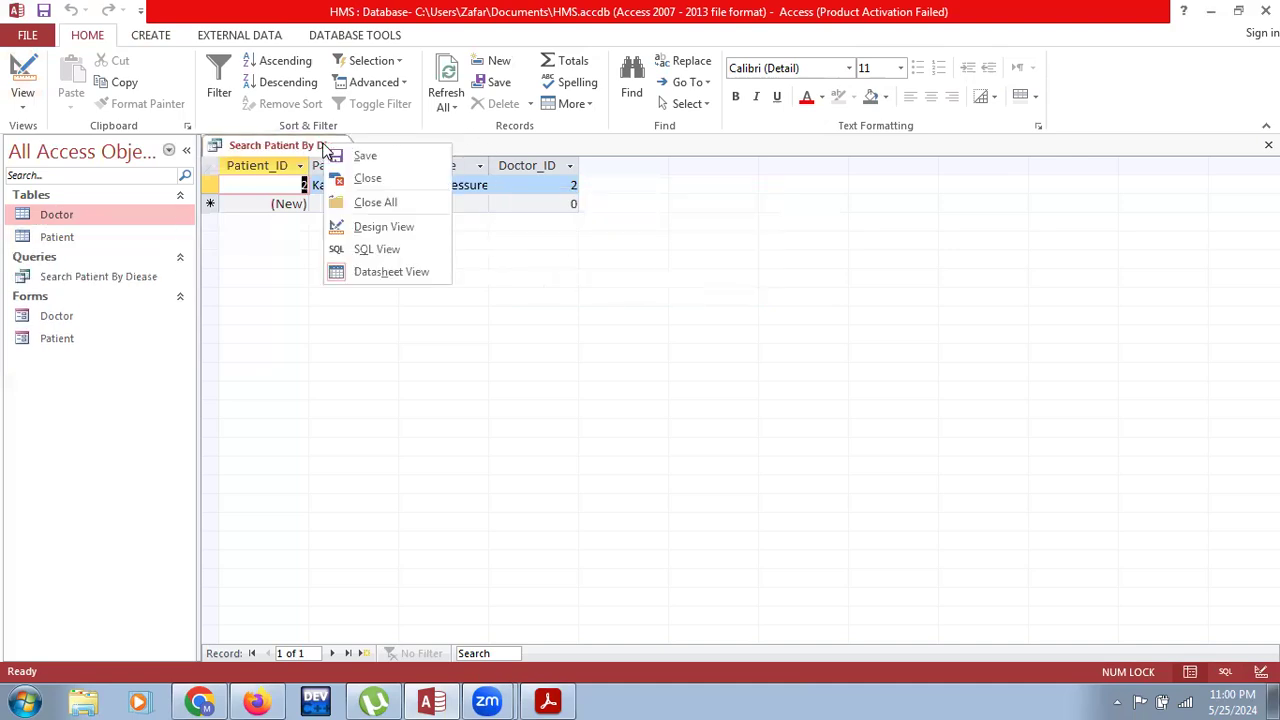
click(378, 178)
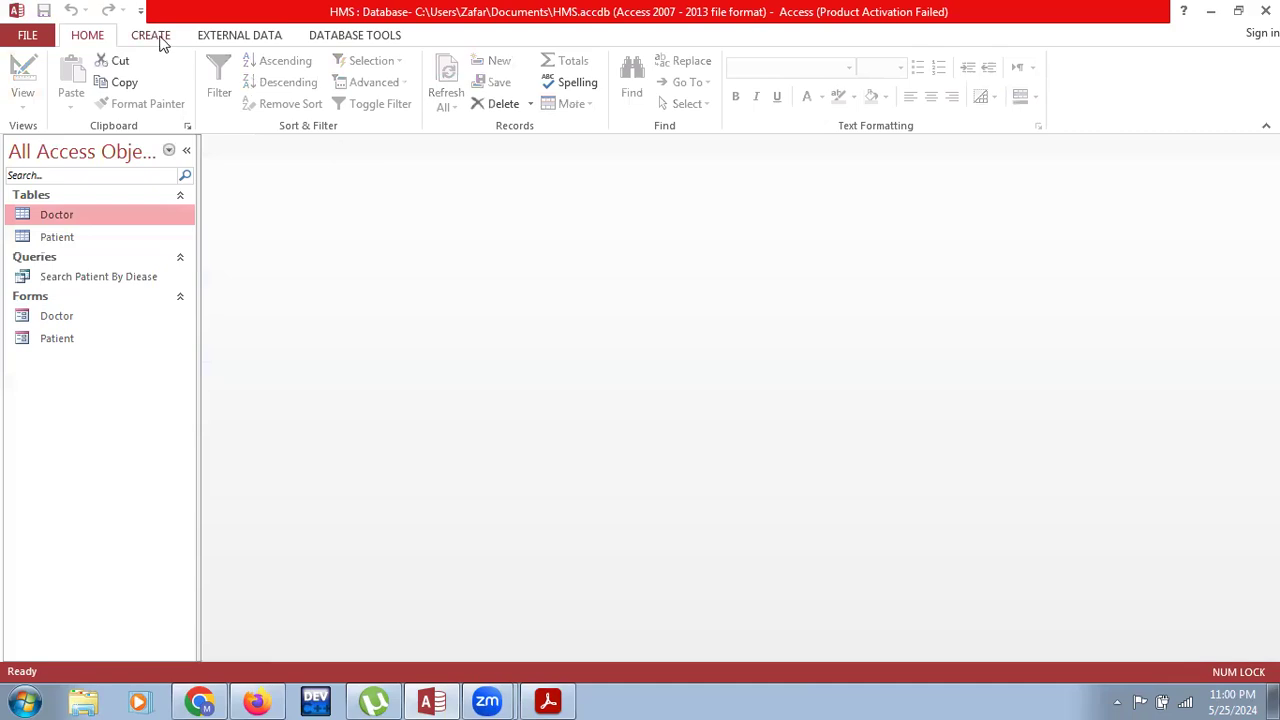
Create a report from the Search Patient By Diease query, entering "Pregnancy" as the disease parameter.
click(161, 40)
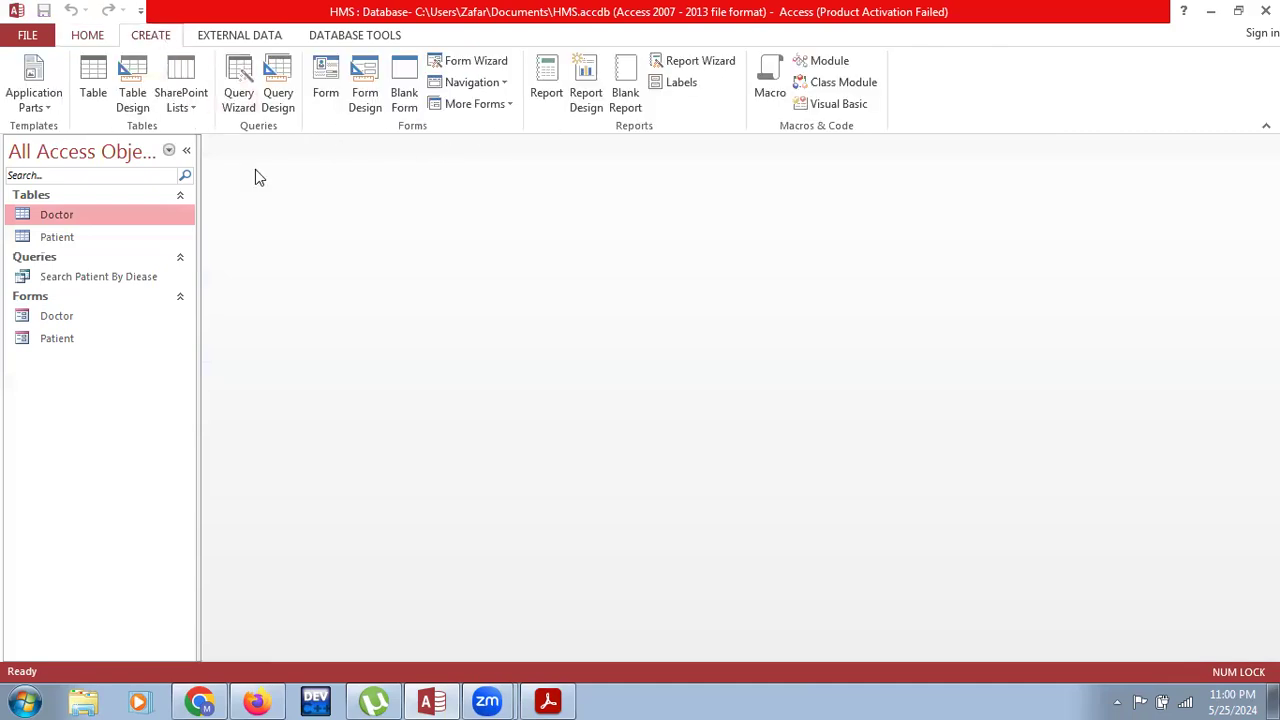
click(79, 275)
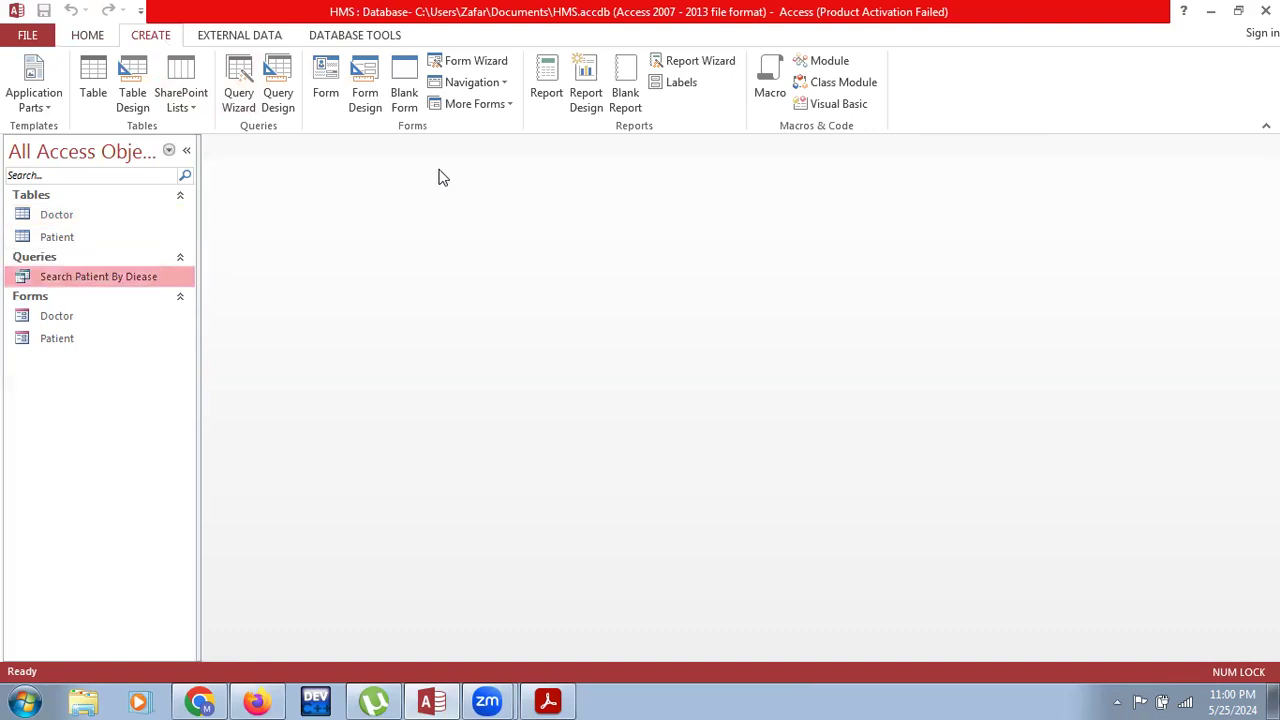
click(545, 94)
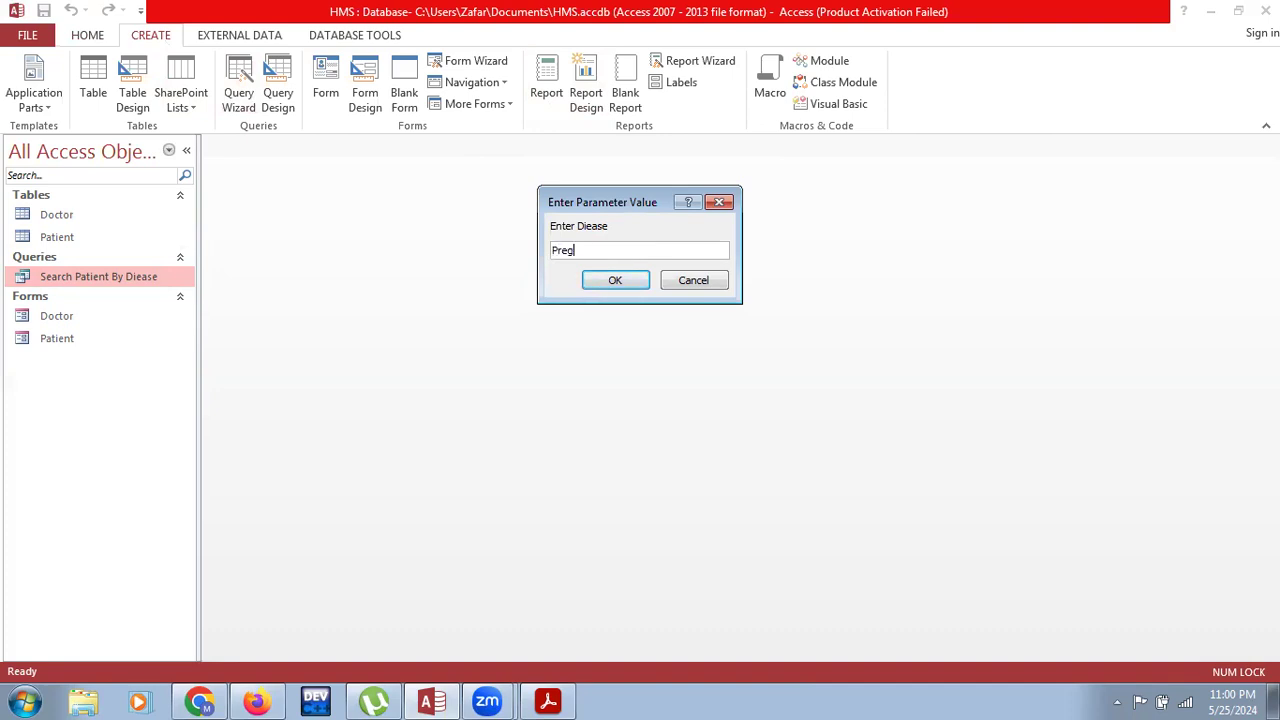
key(Return)
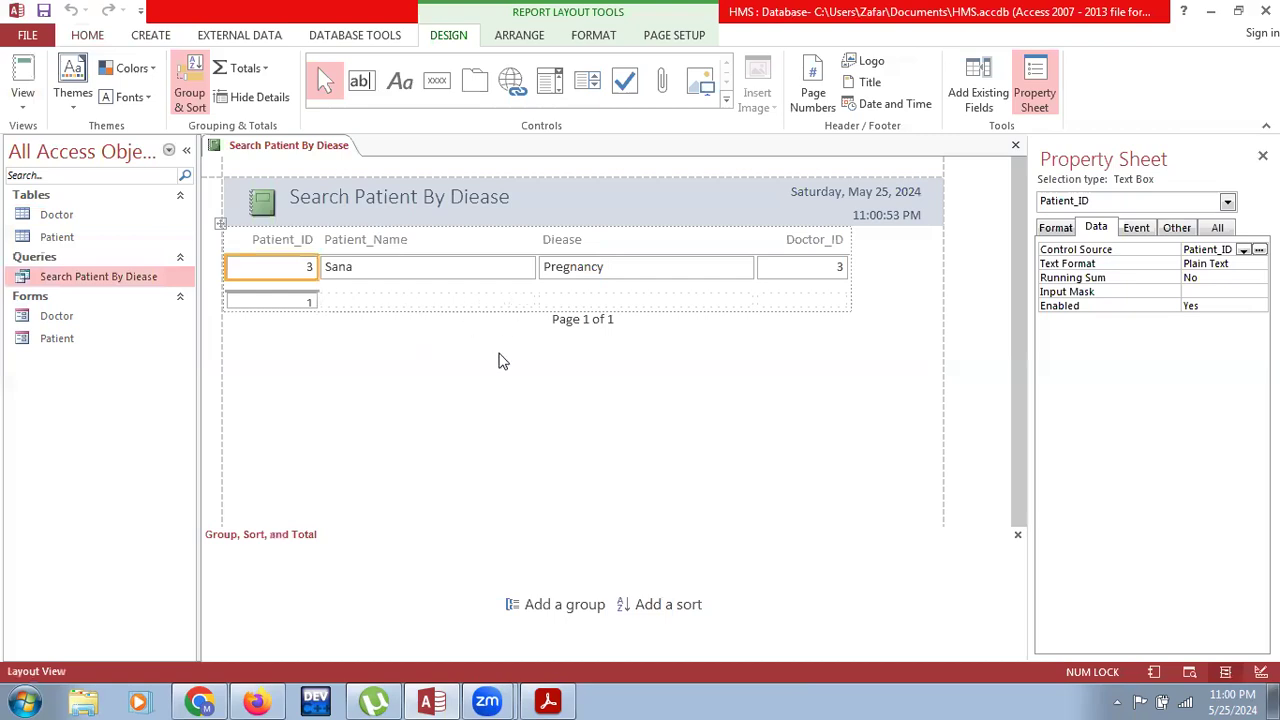
Show the report in Report View, close it and save it as "Search Patient By Diease".
click(23, 110)
click(62, 137)
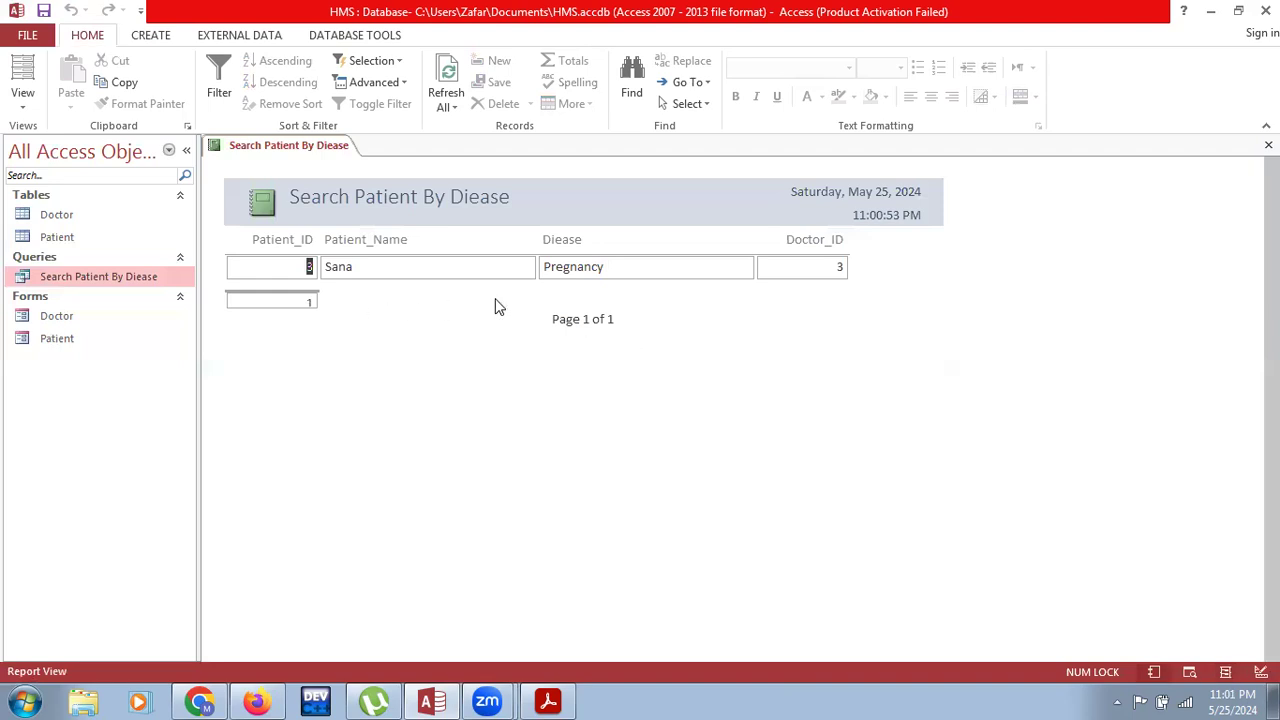
right_click(285, 147)
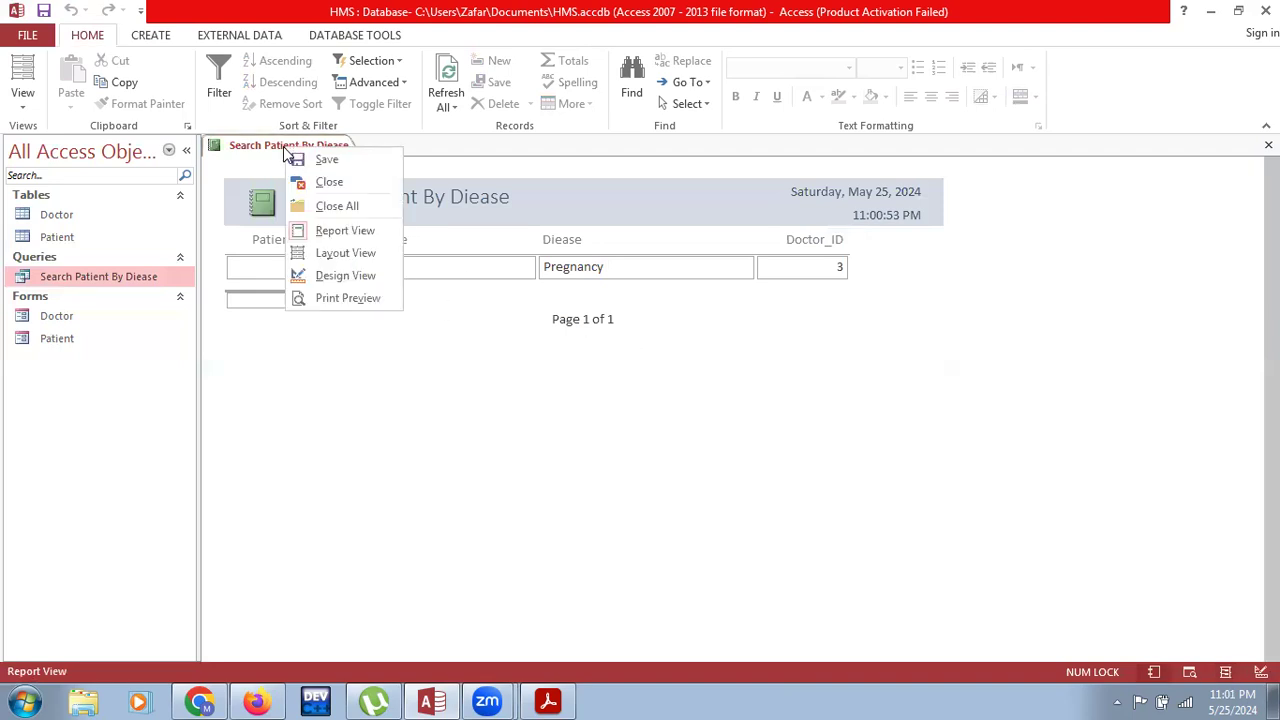
click(329, 181)
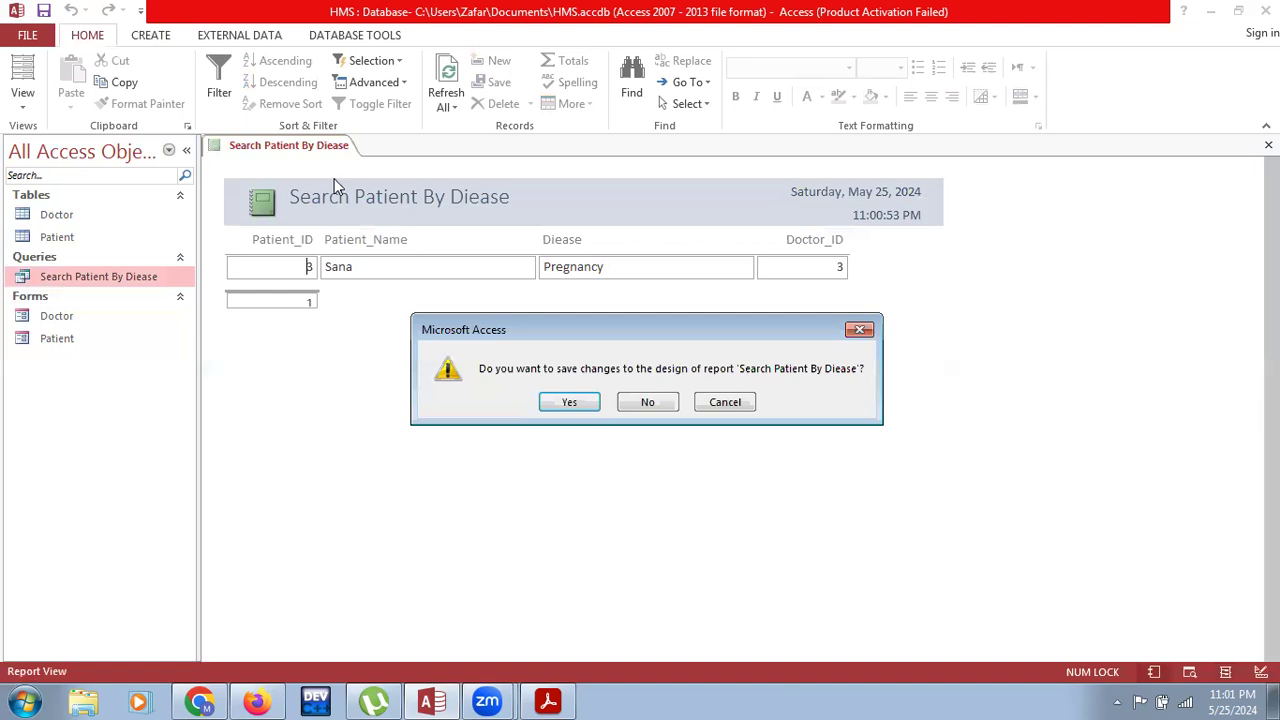
click(570, 402)
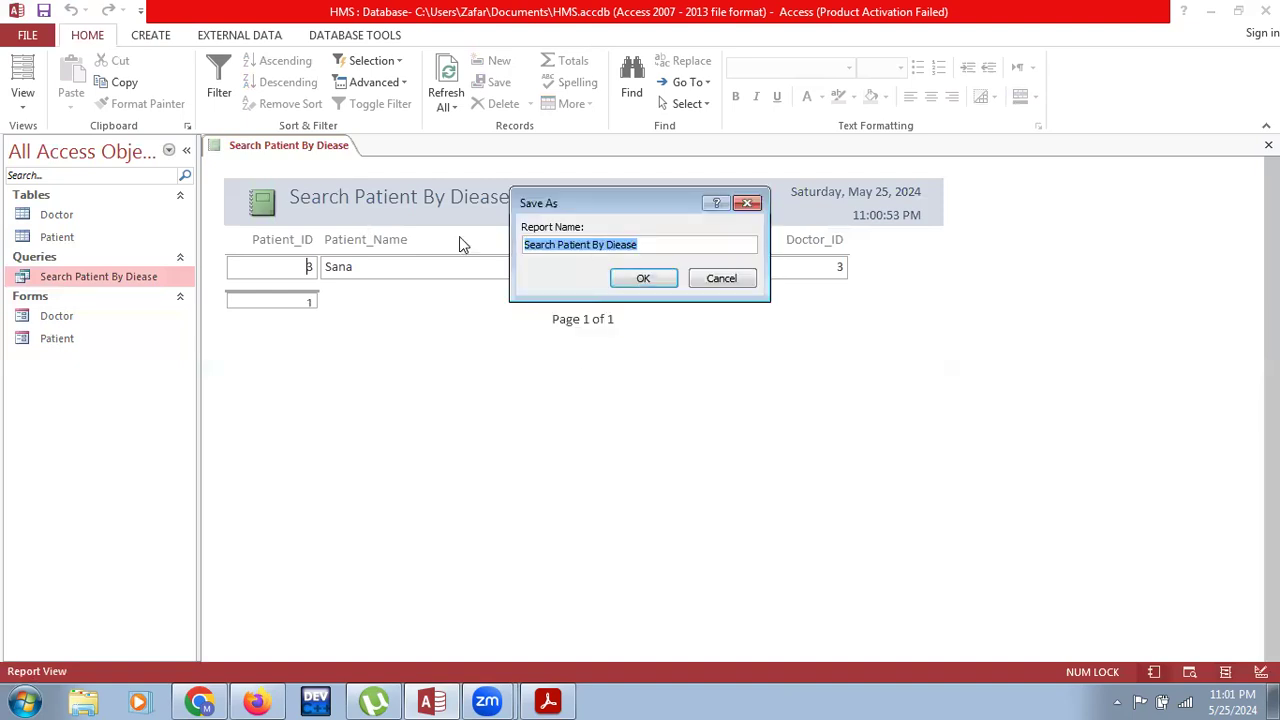
click(643, 279)
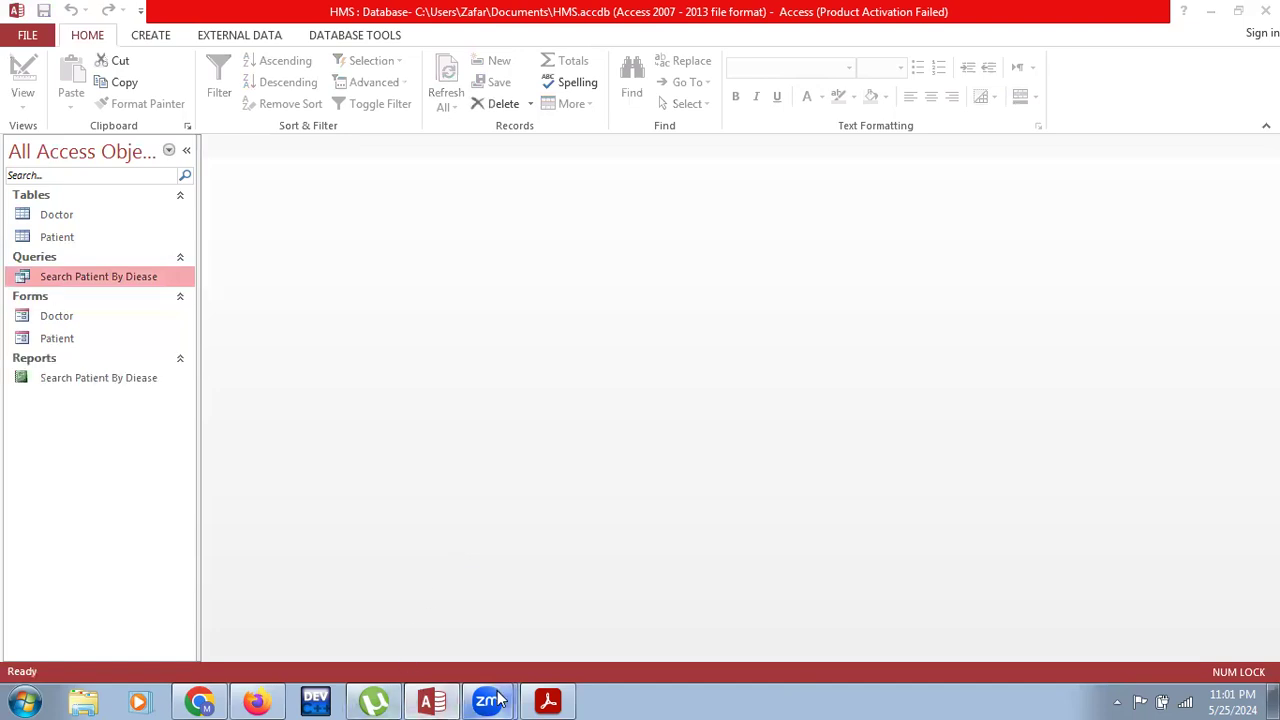
Switch to the exam PDF in Acrobat, check the aggregate function requirement for queries and reports, and return to Access.
click(549, 701)
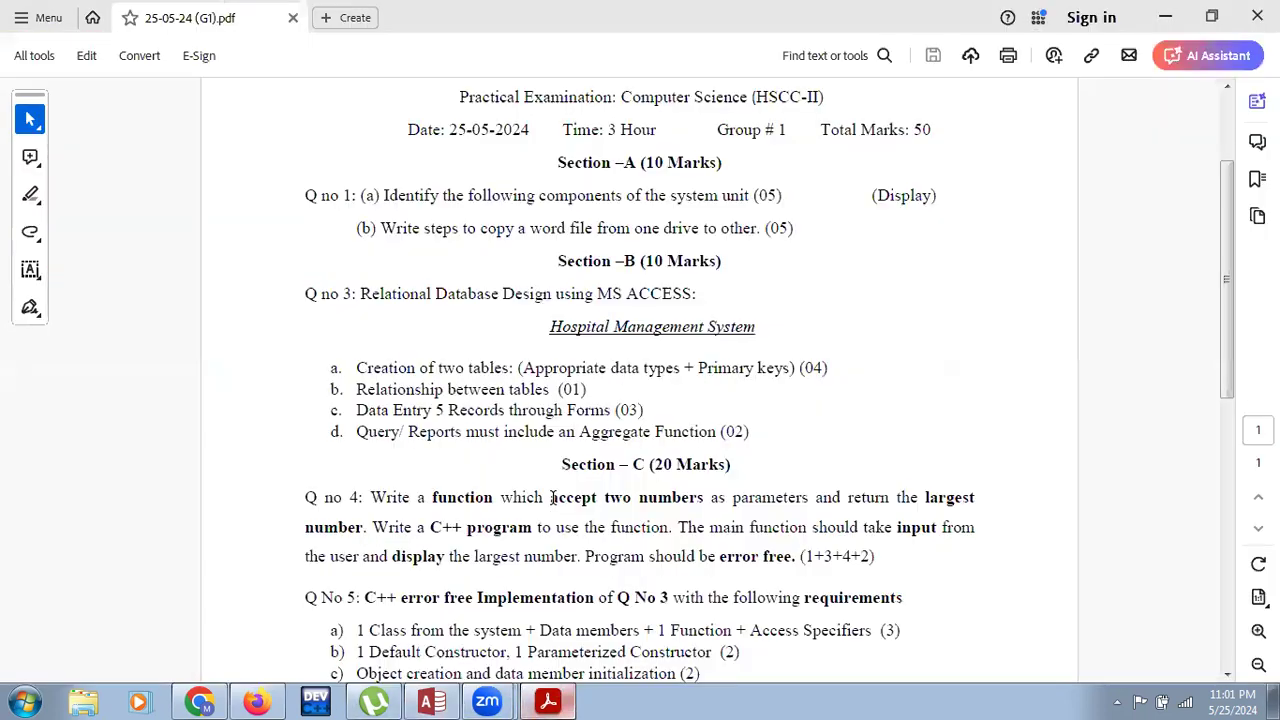
double_click(629, 432)
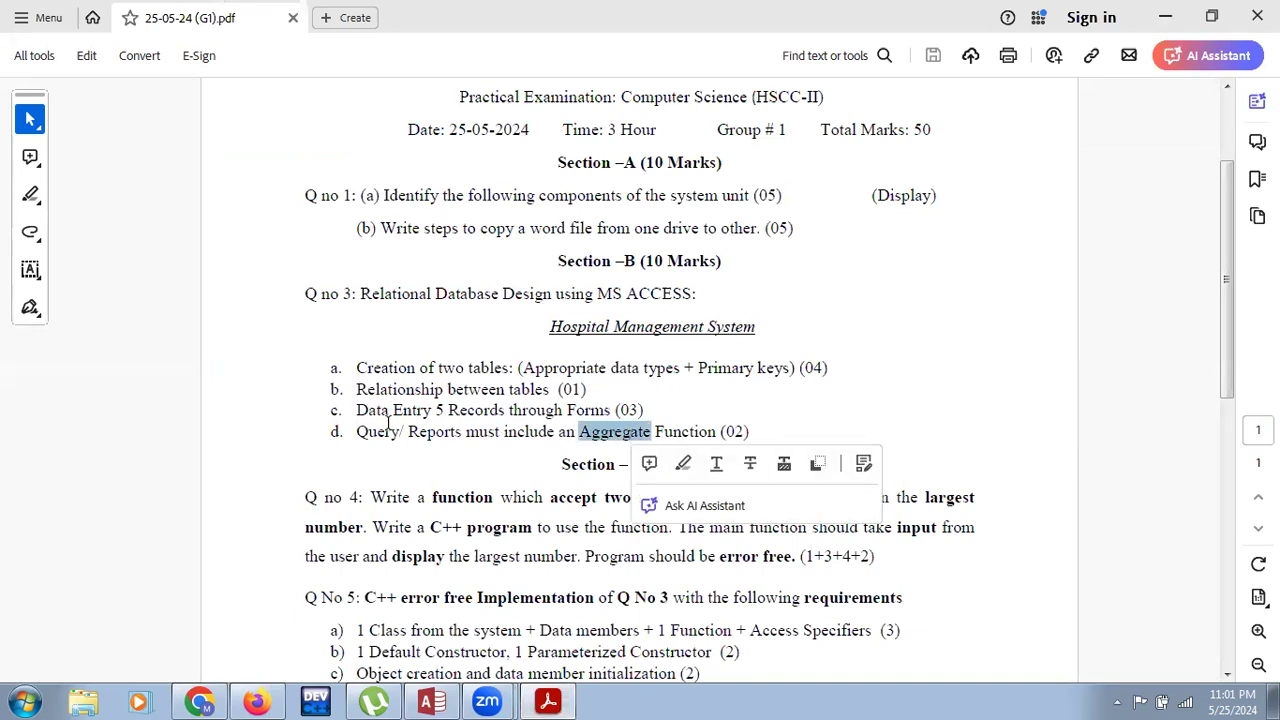
click(448, 700)
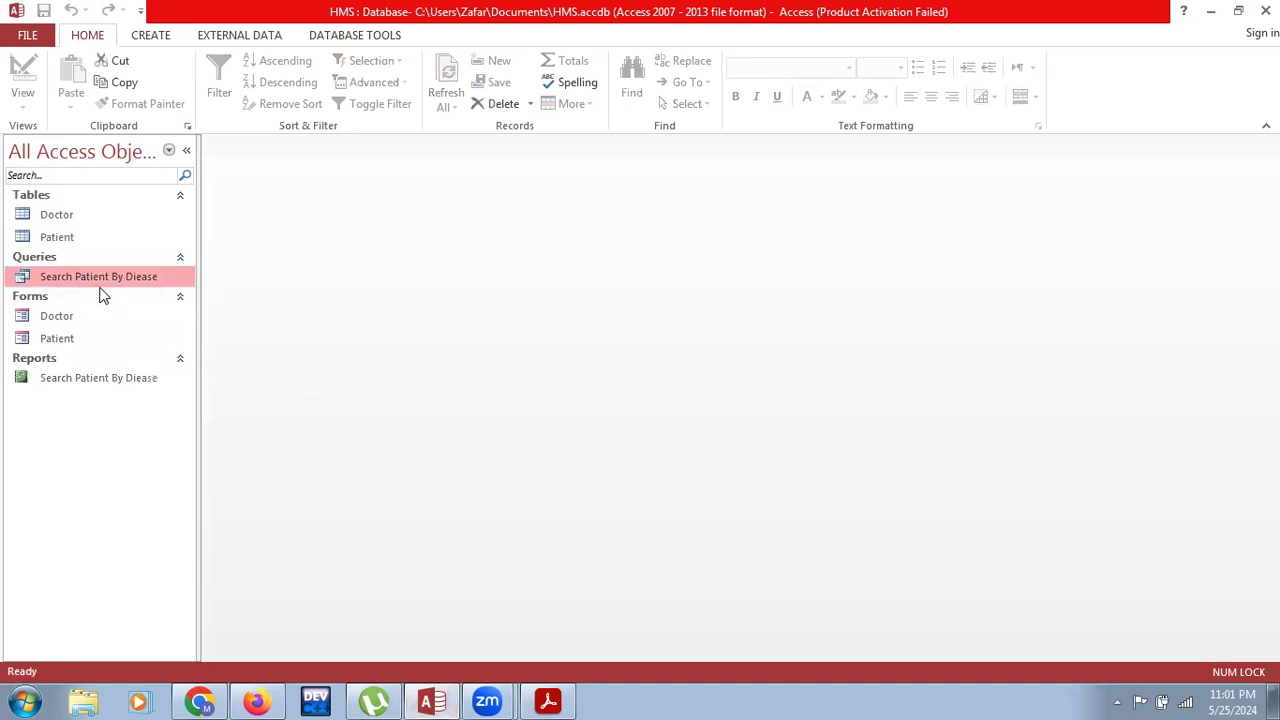
Create a new design query without adding any tables and switch it to SQL View.
click(152, 34)
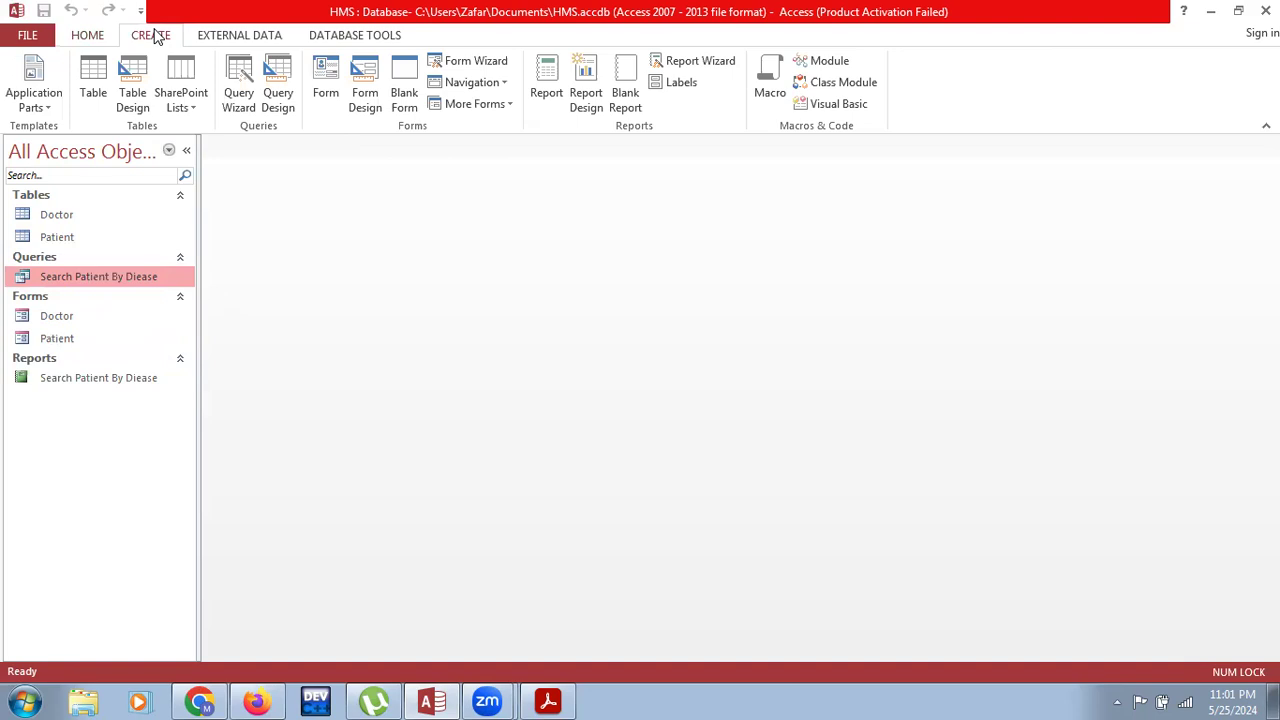
click(278, 102)
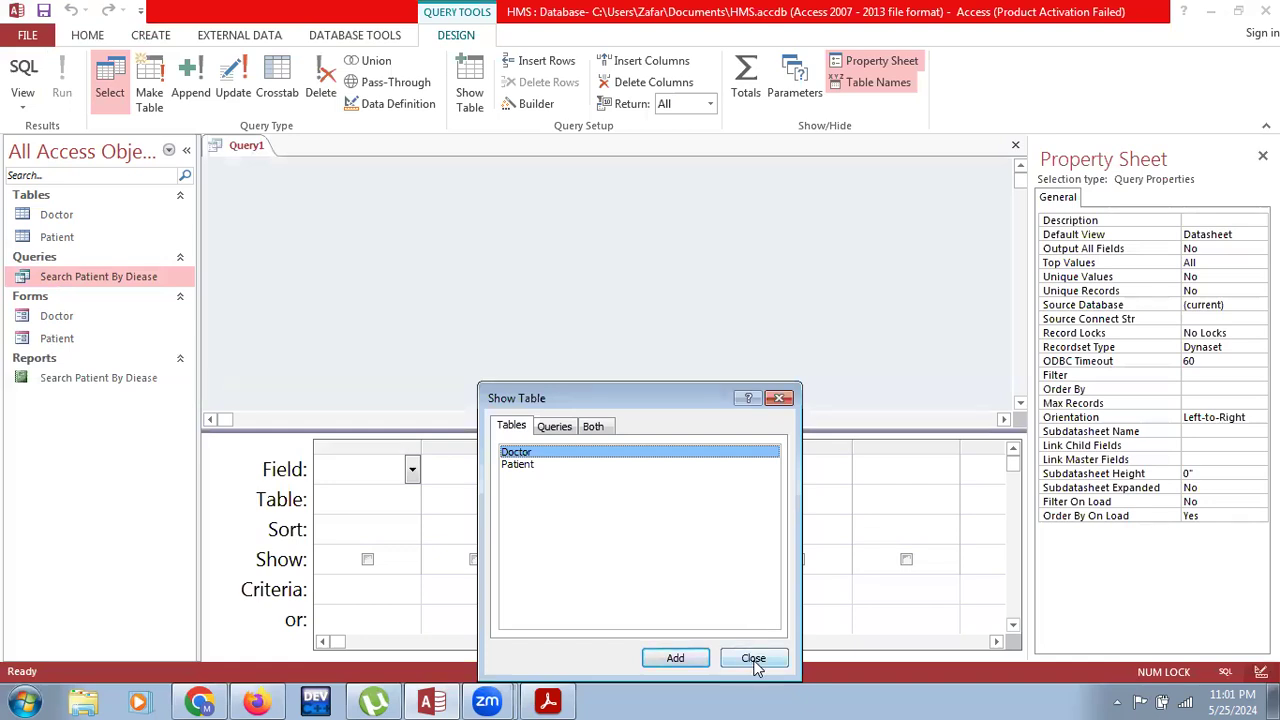
click(753, 658)
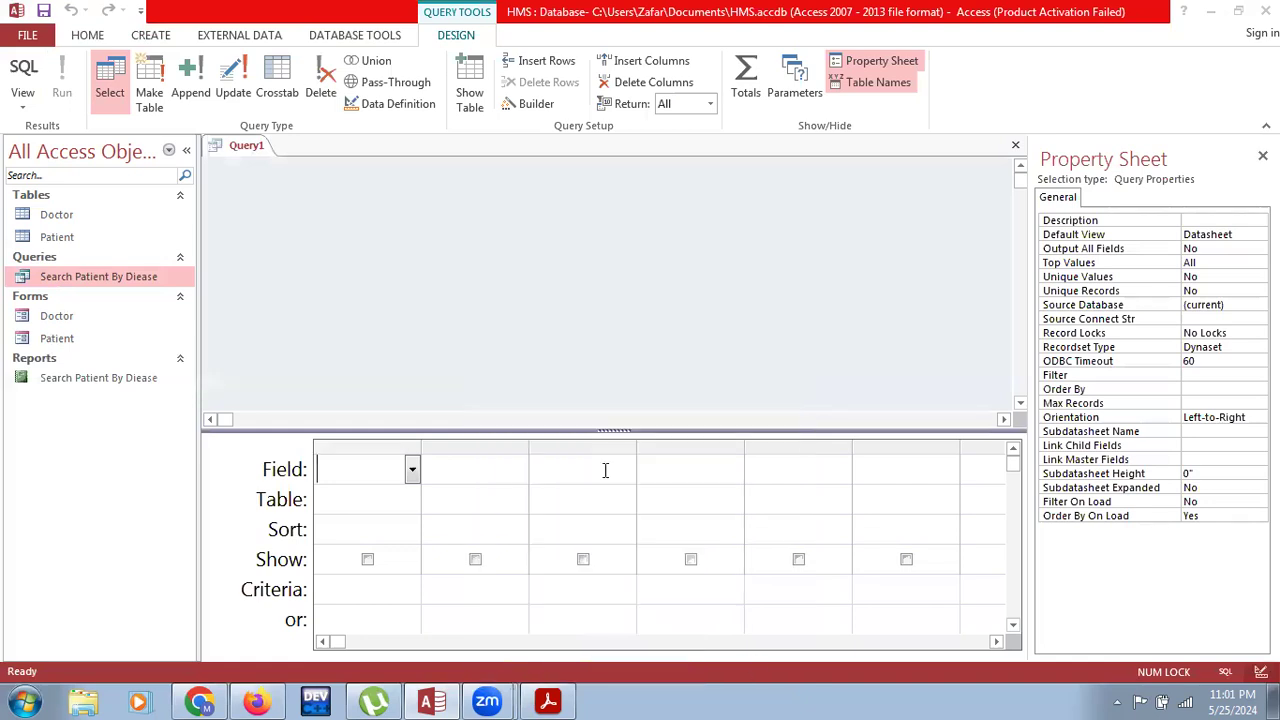
click(24, 82)
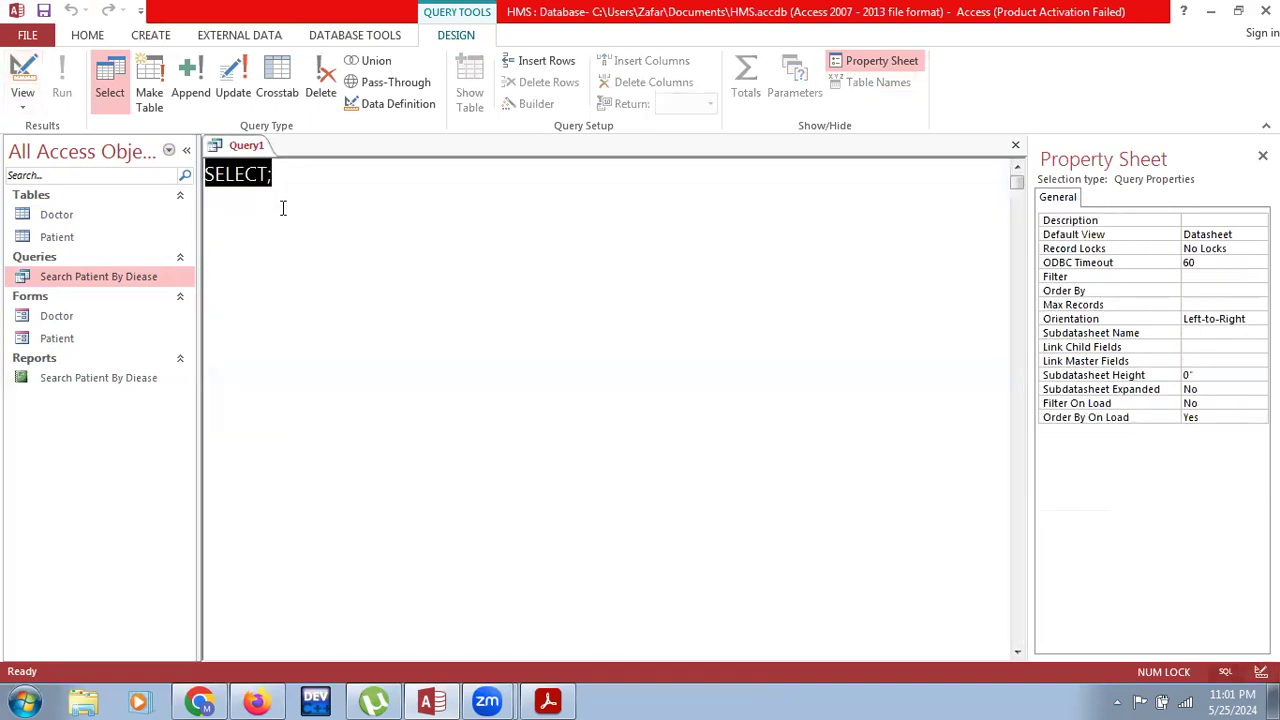
Write the SQL statement SELECT * FROM Patient and run the query.
click(283, 207)
key(BackSpace)
text(* FROM)
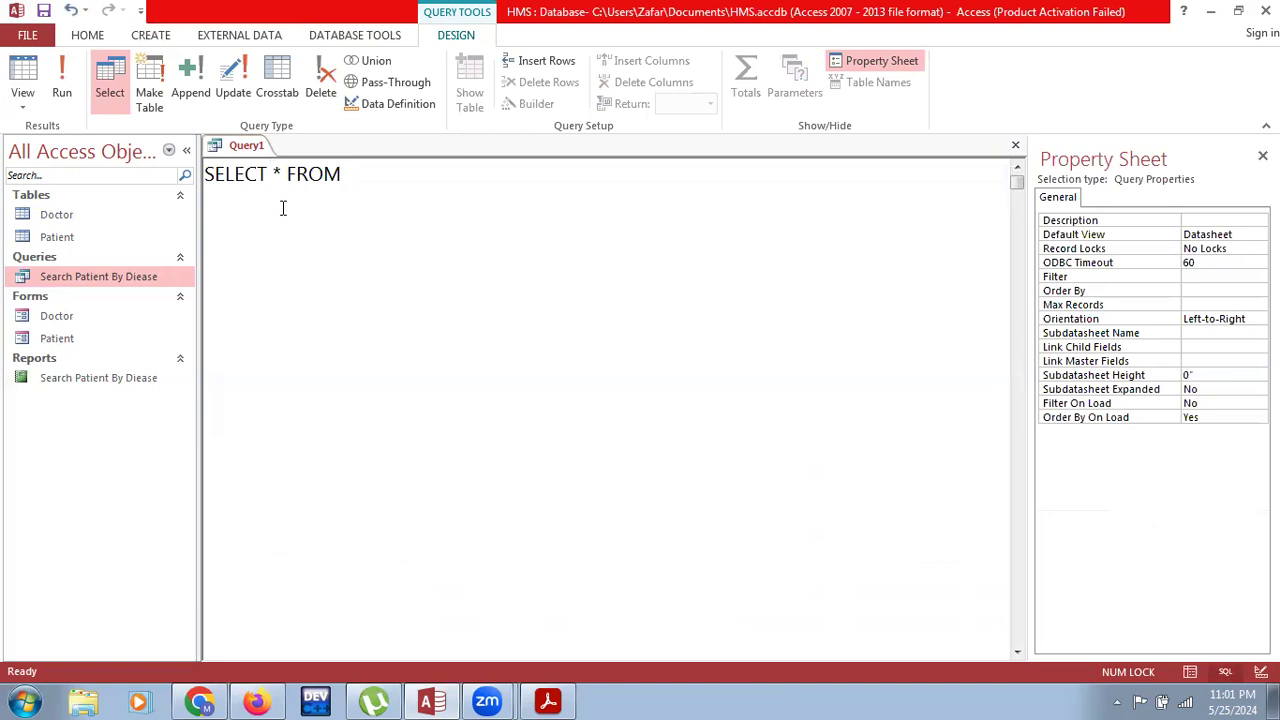
text( Patient)
click(62, 80)
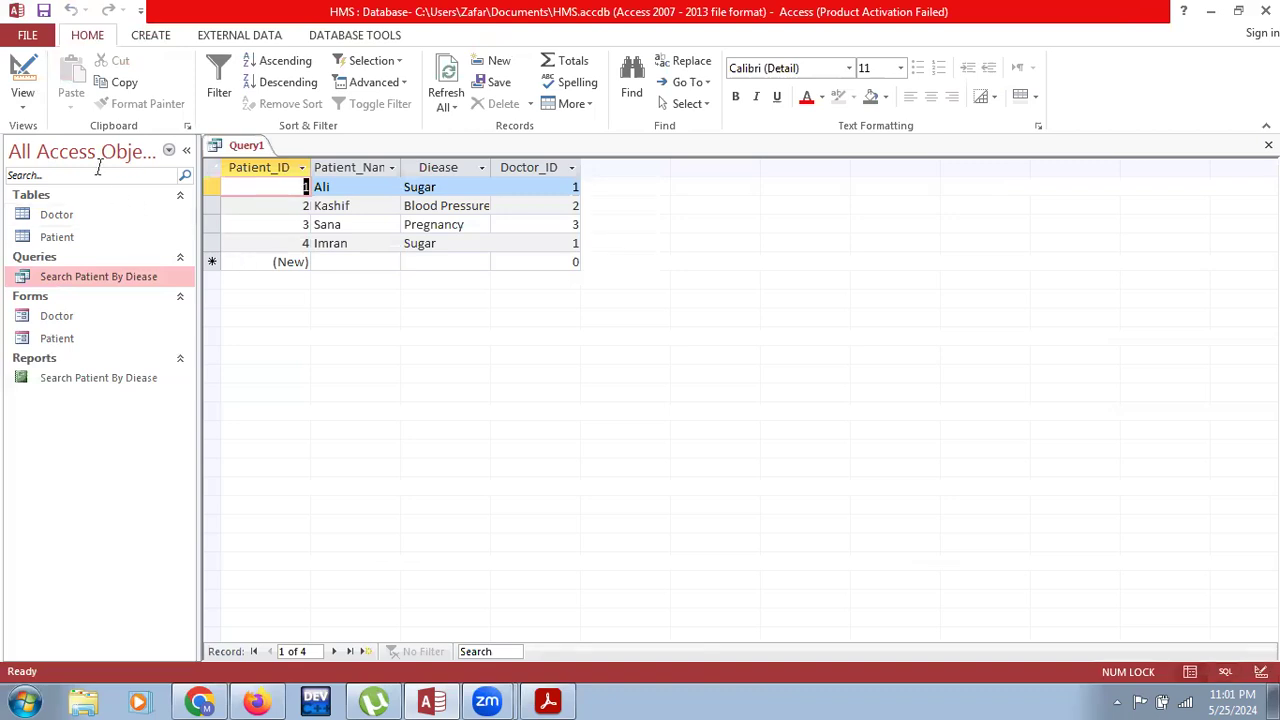
Return the query to SQL View, add the condition WHERE diease = "Sugar" to the statement and run it.
click(24, 100)
click(50, 187)
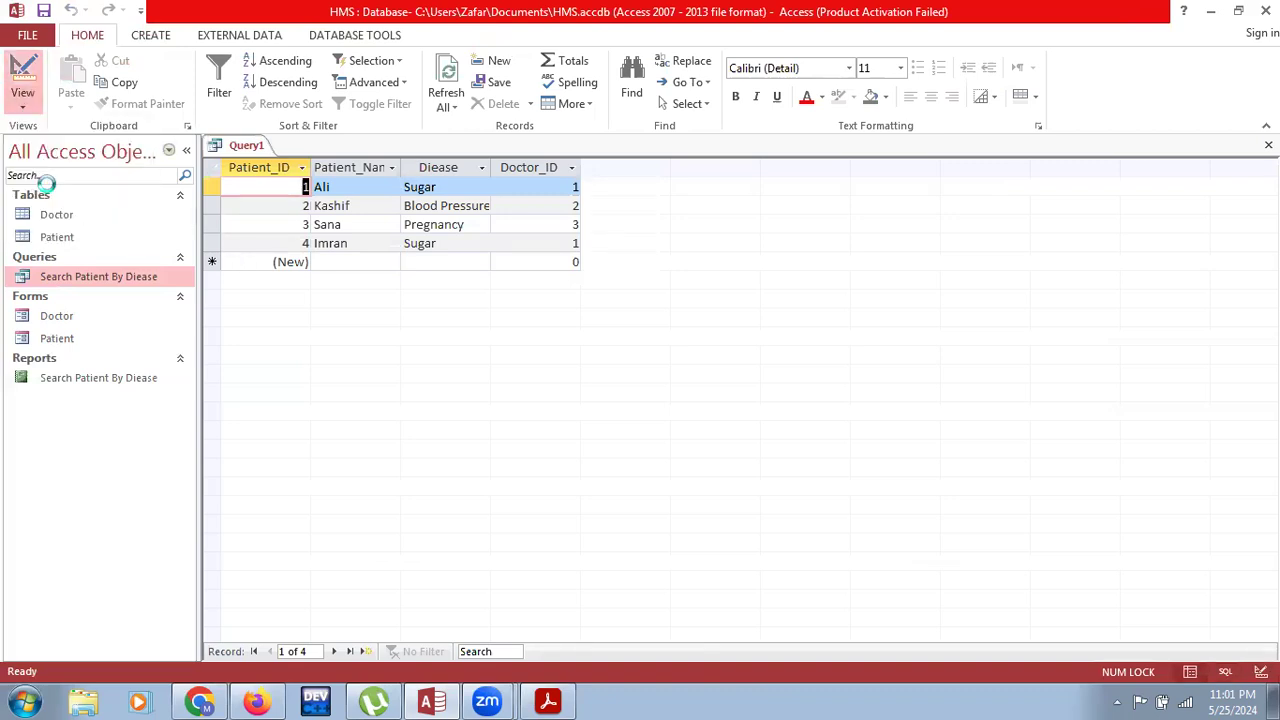
click(421, 177)
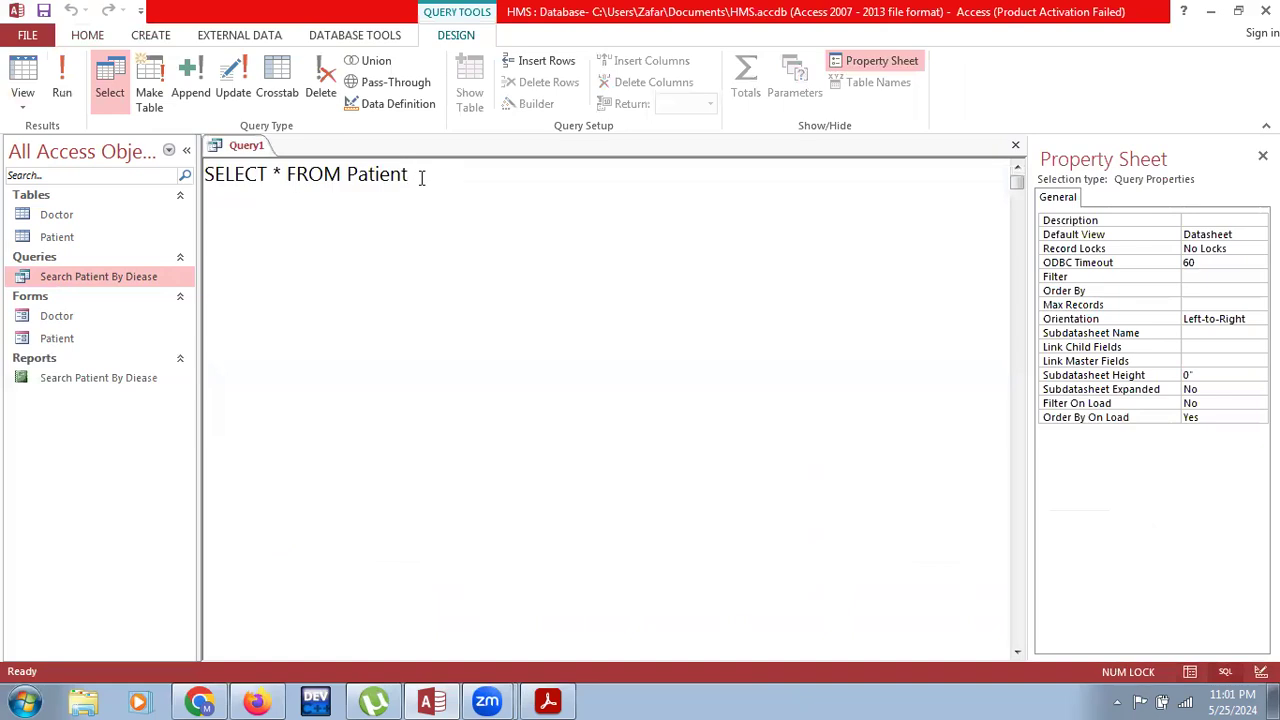
key(Return)
text(Wher)
key(BackSpace)
key(BackSpace)
key(BackSpace)
text(HERE diease = )
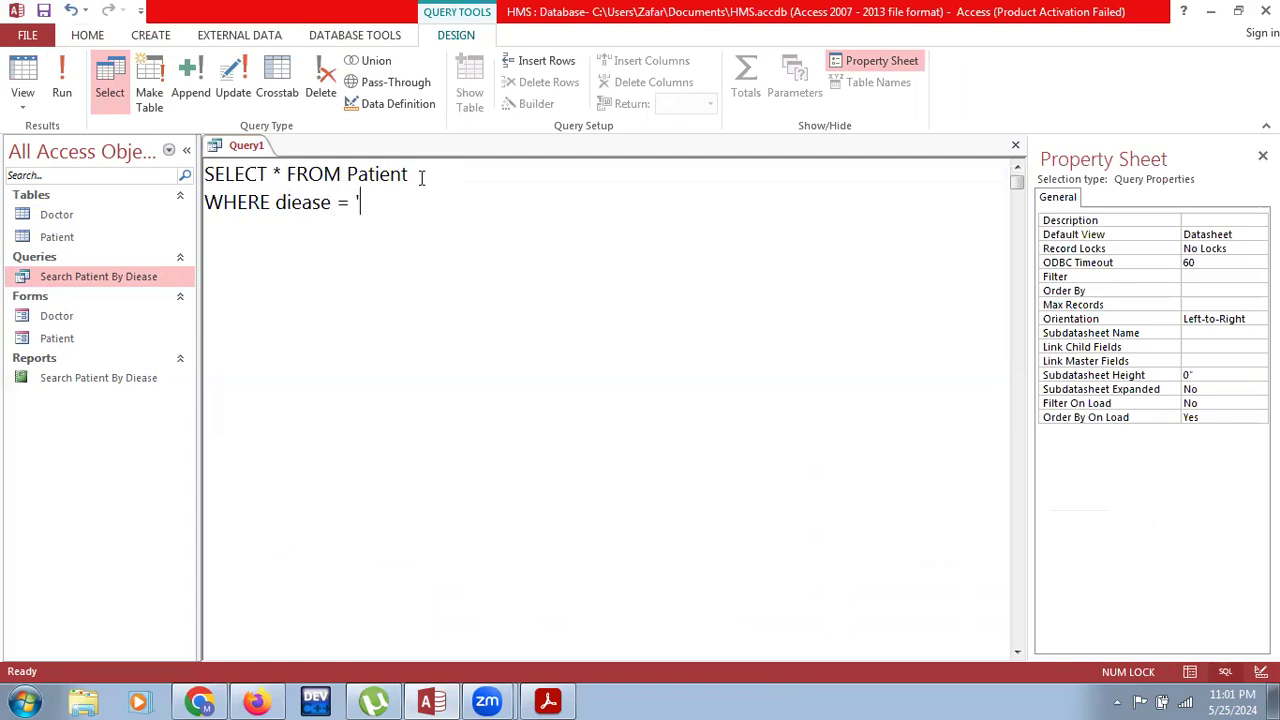
text("Sugar")
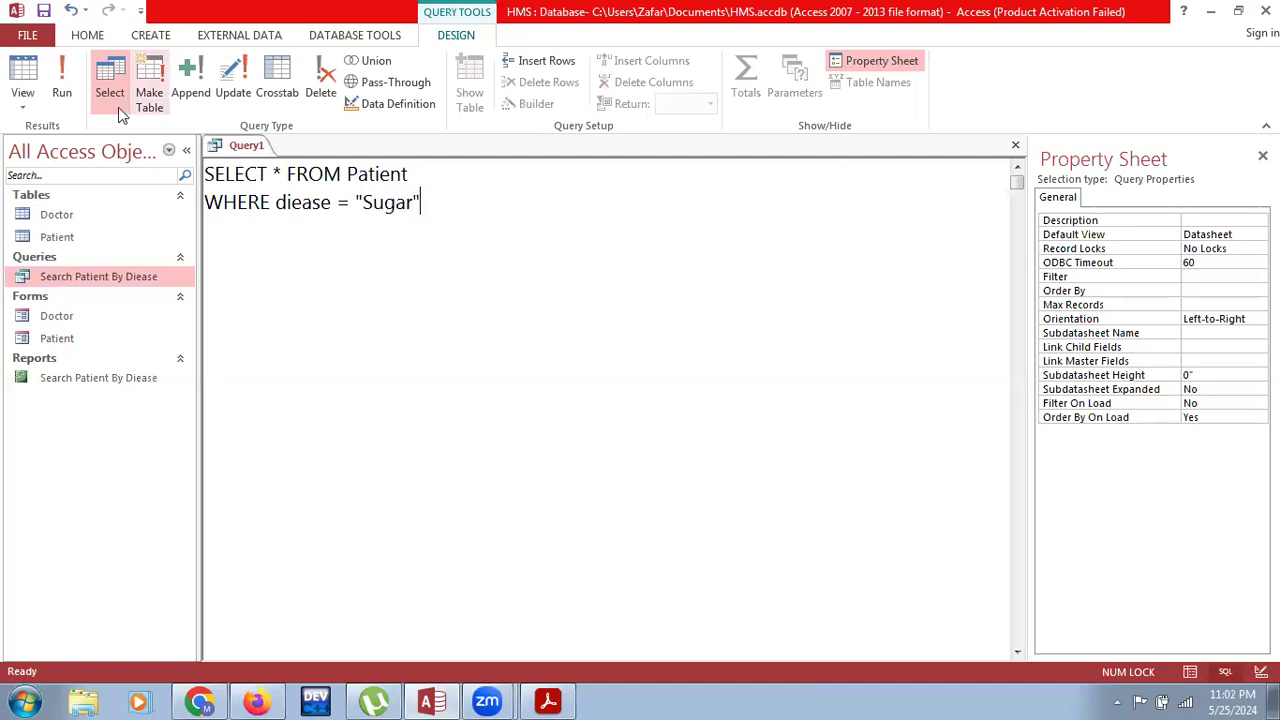
click(62, 90)
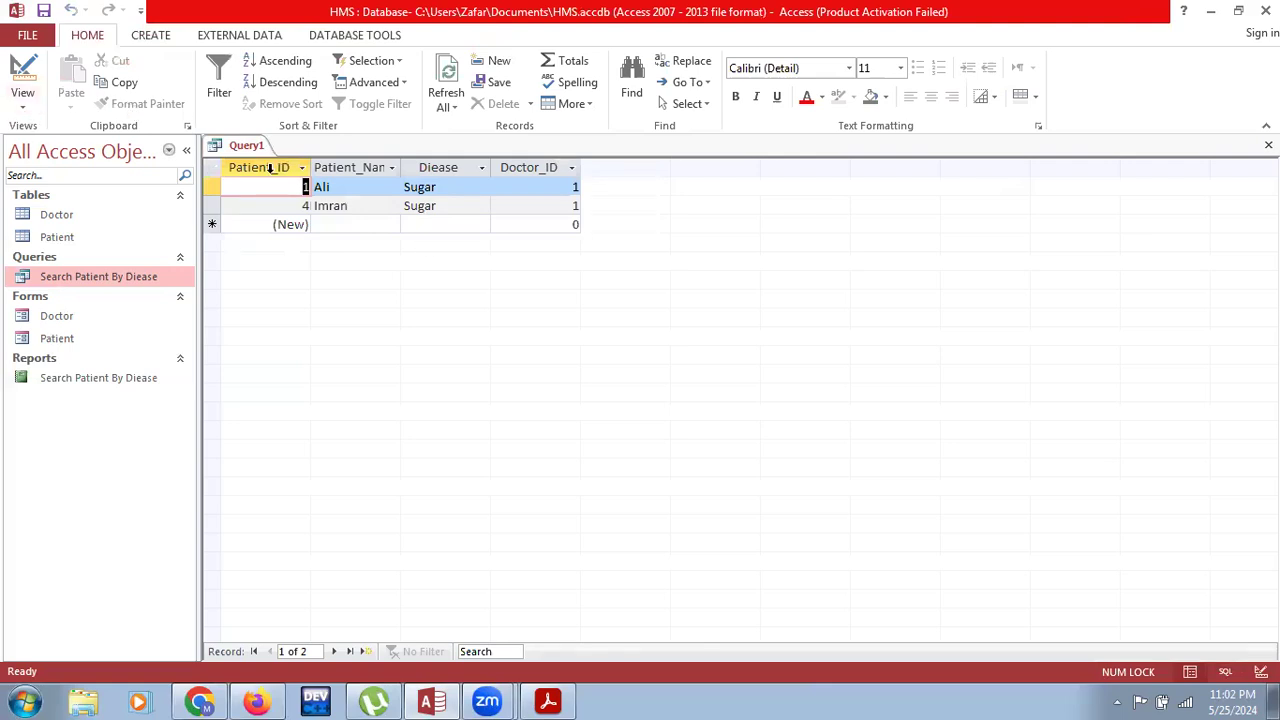
Reopen the query's SQL and wrap the asterisk in a count function so it reads SELECT COUNT(*).
click(24, 108)
click(45, 177)
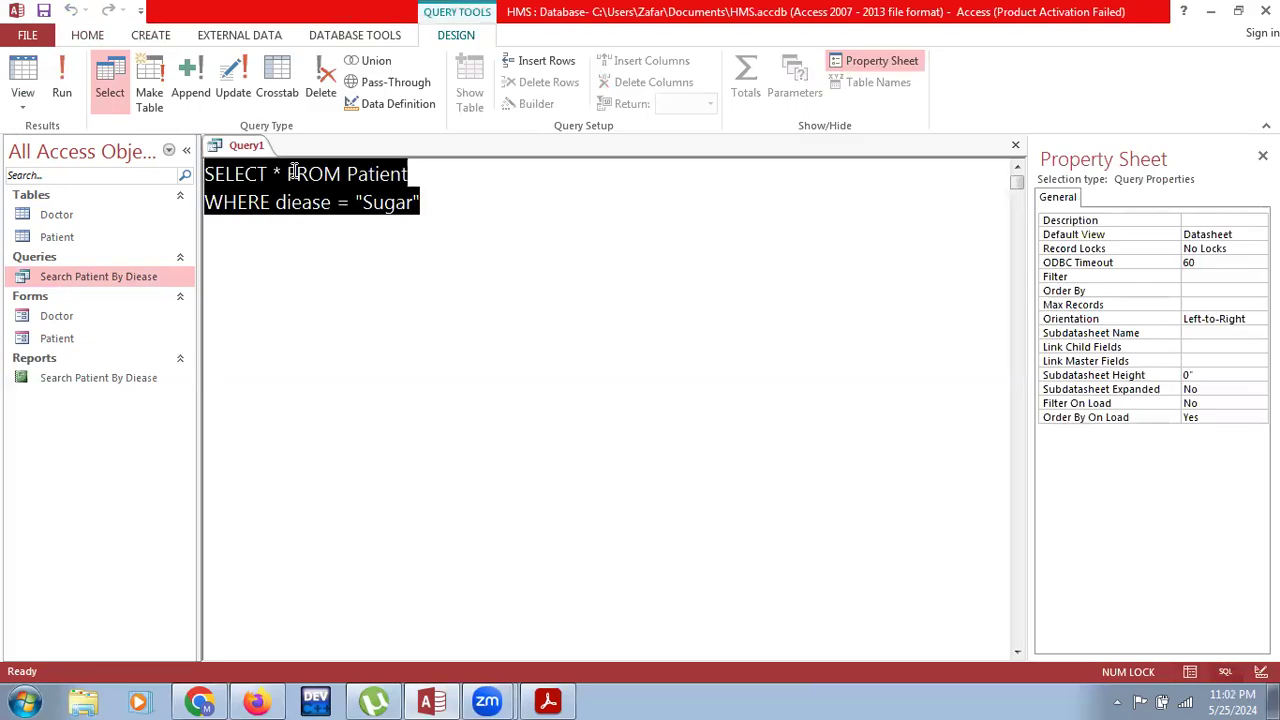
click(293, 172)
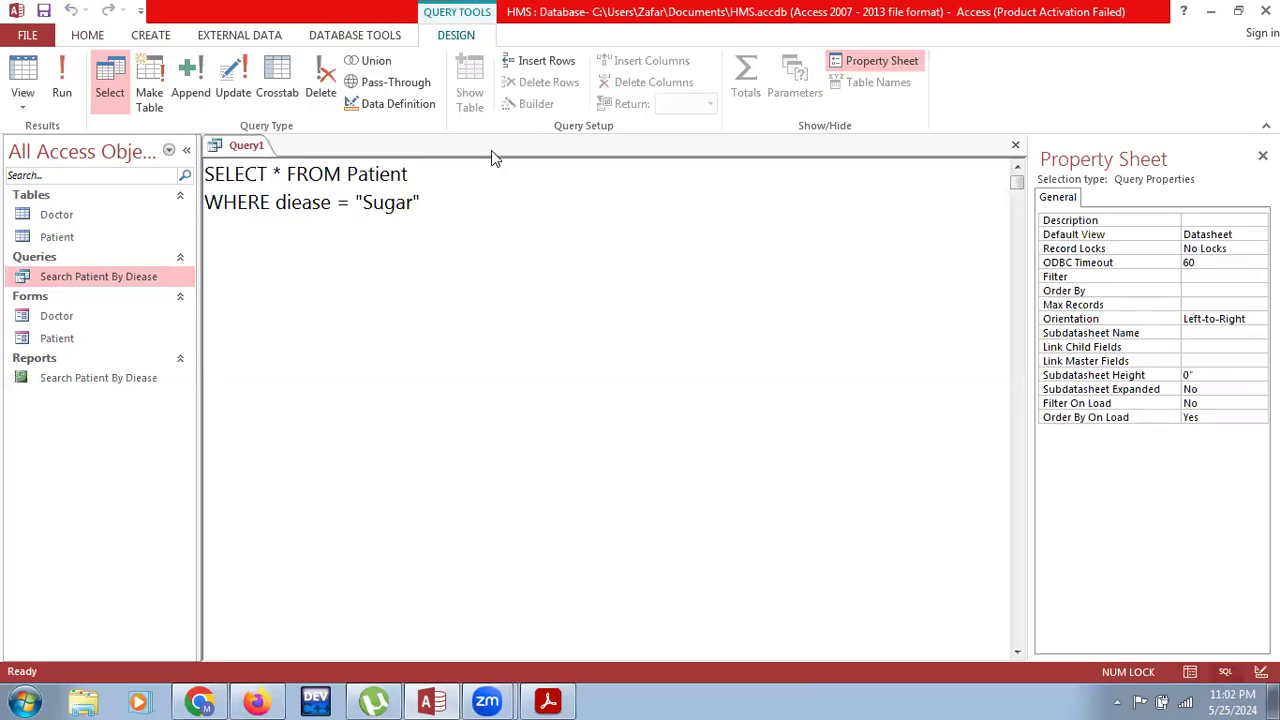
text(COUNT)
key(Caps_Lock)
text(()
key(Right)
text() )
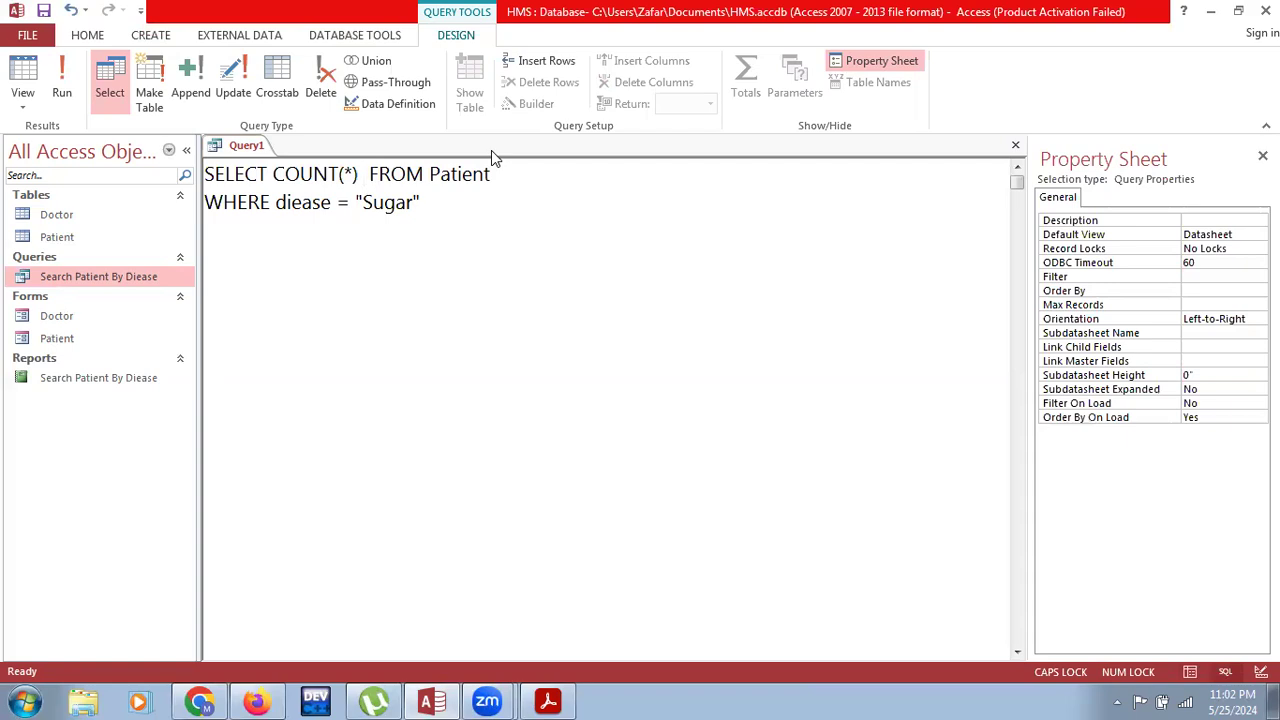
Give the COUNT(*) column the alias As "Sugar Patient" before the FROM clause and run the query.
text(as)
key(BackSpace)
key(BackSpace)
text(As)
key(Caps_Lock)
text(")
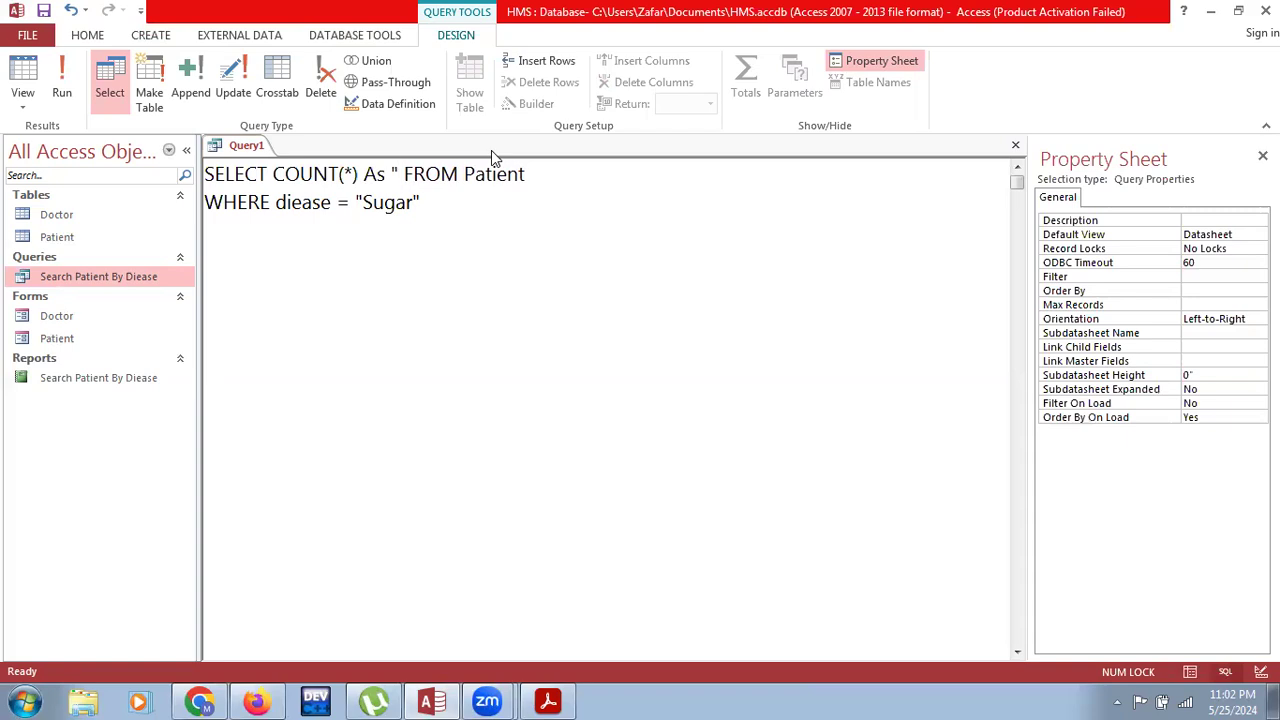
text(Sugar Patient")
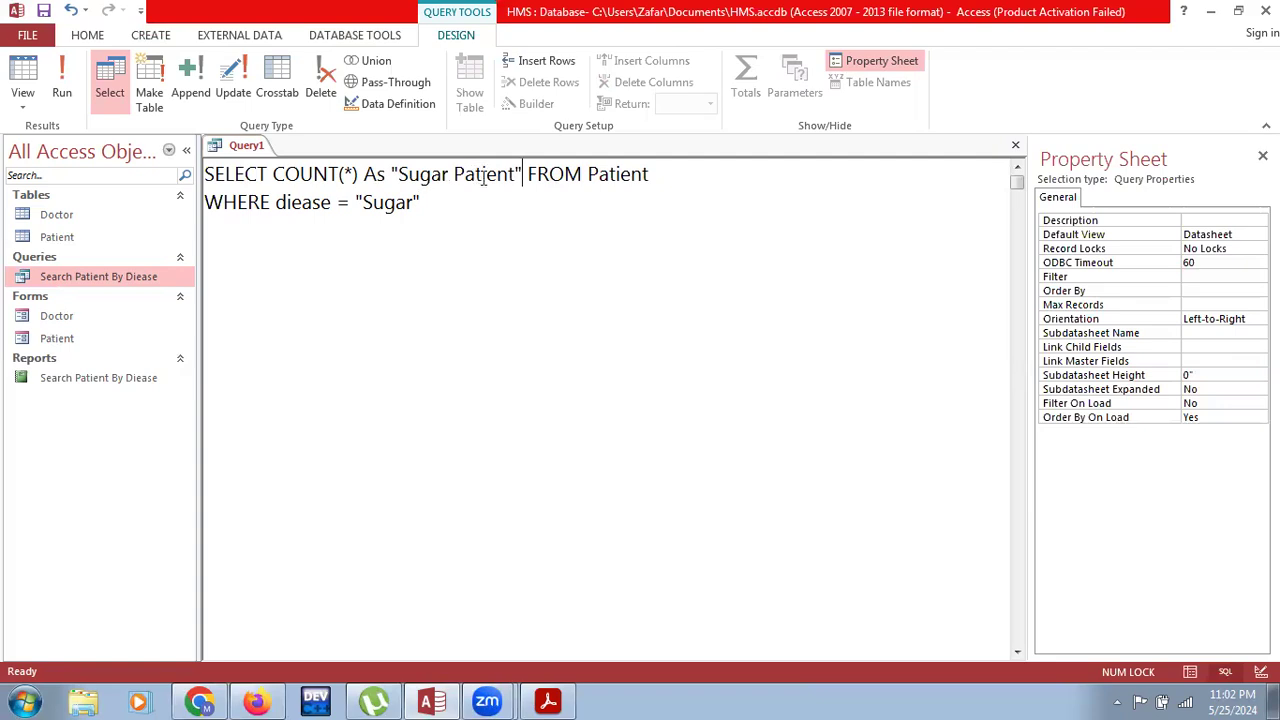
click(60, 92)
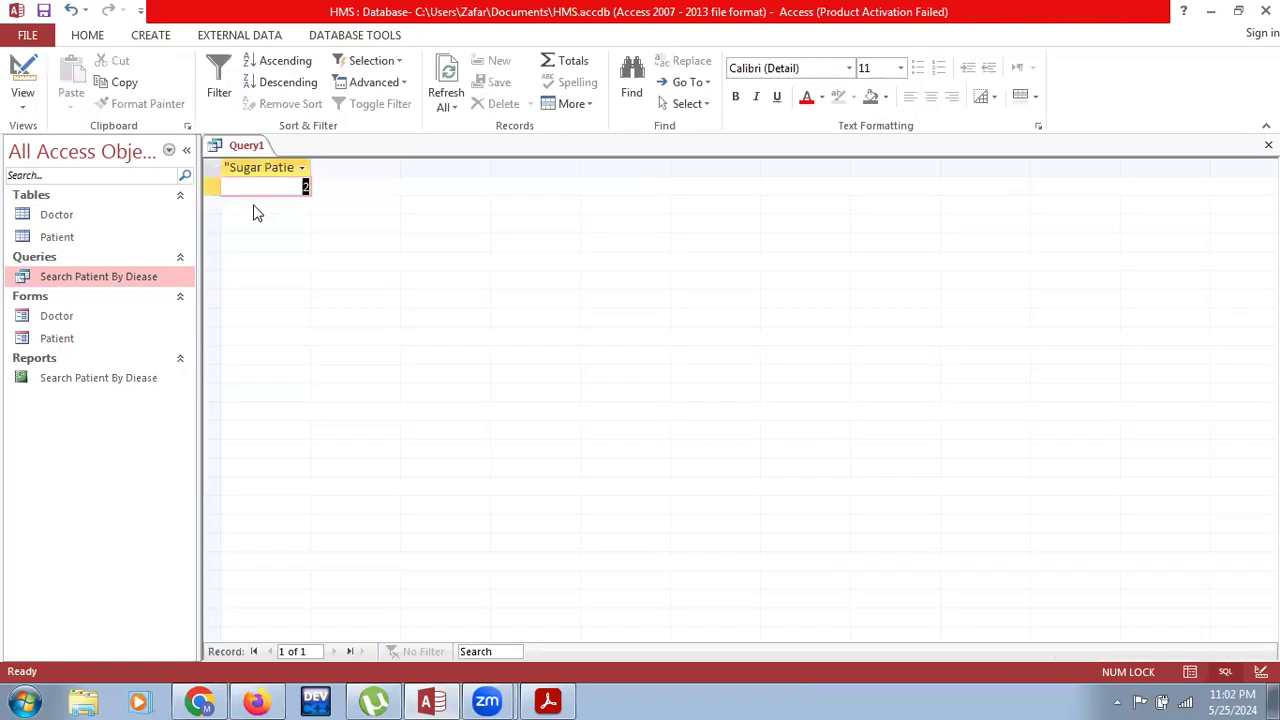